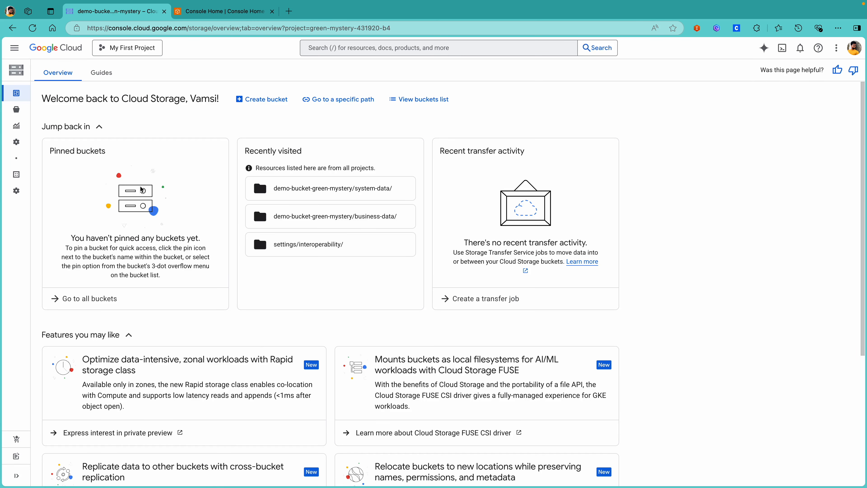
Step: Open the business-data folder in the demo-bucket-green-mystery bucket to view its files
mouse_move(18, 84)
left_click(40, 110)
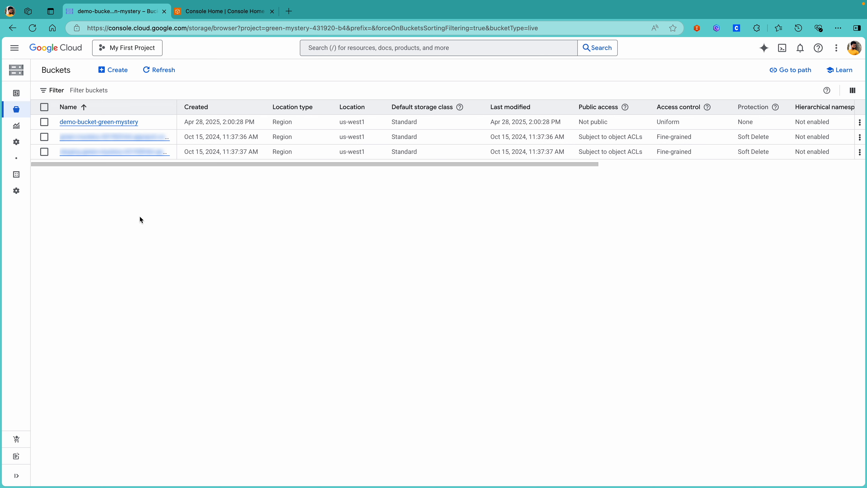
left_click(124, 124)
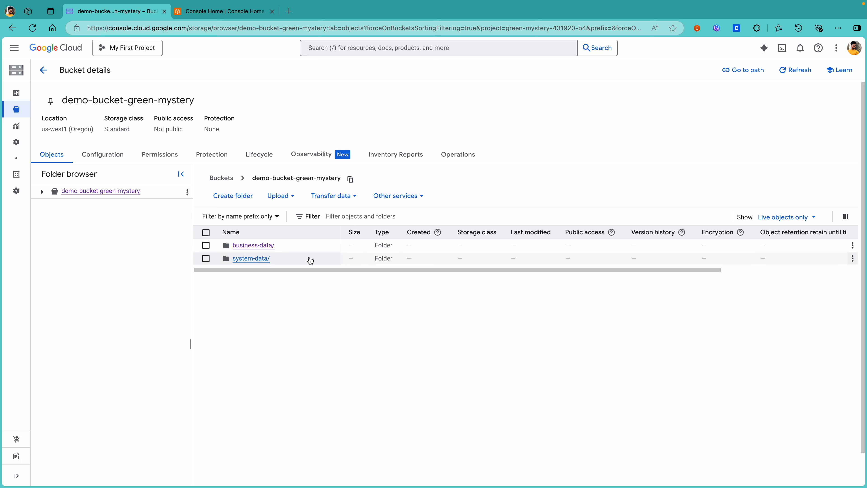
left_click(252, 246)
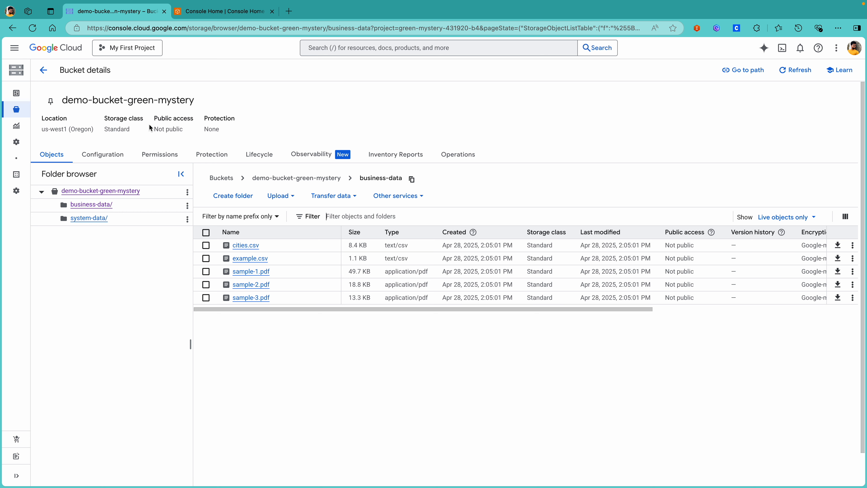
Step: Start creating a new service account for an HMAC access key from the Cloud Storage Interoperability settings
left_click(27, 144)
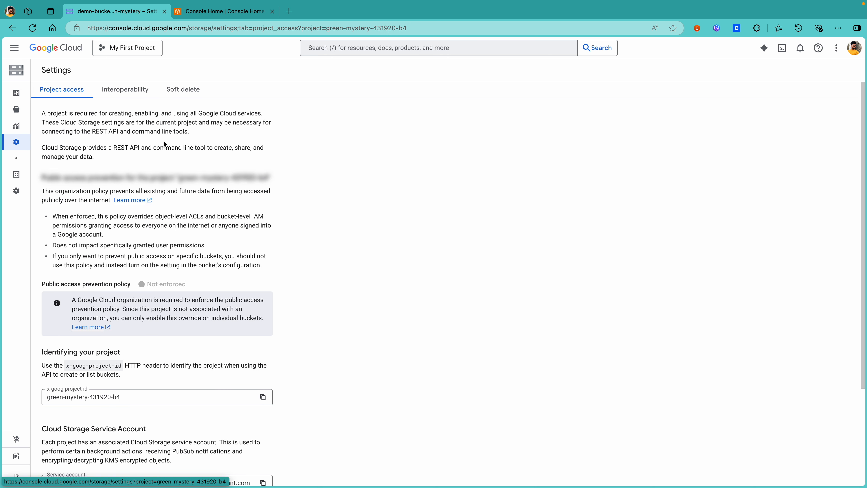
left_click(132, 97)
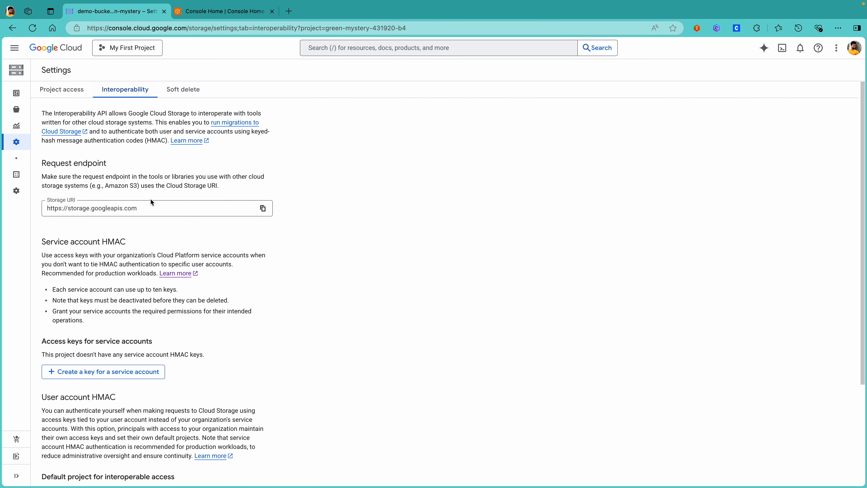
scroll(151, 200, "down", 3)
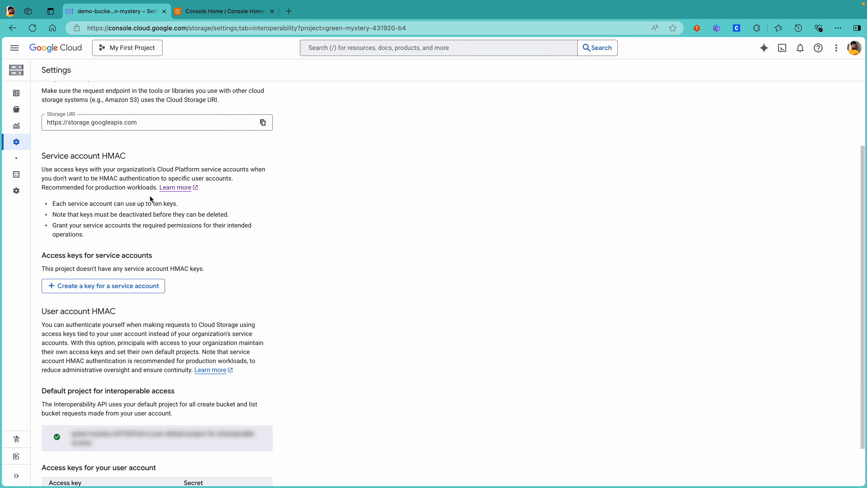
left_click(110, 287)
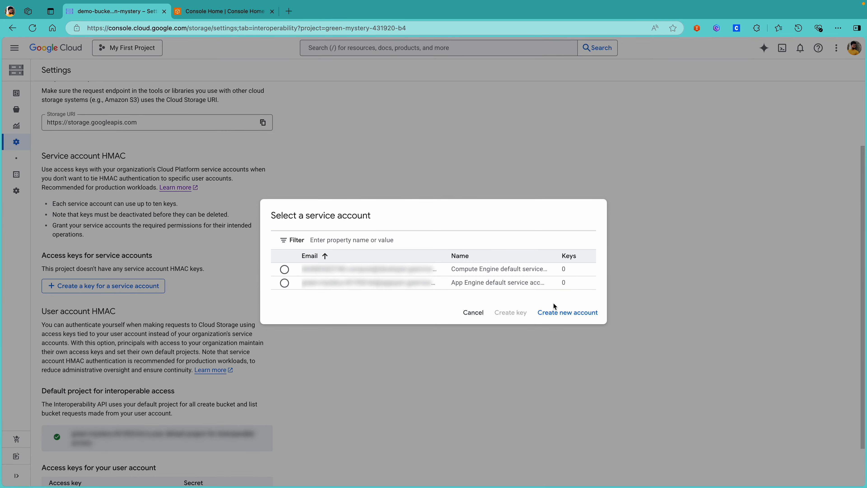
left_click(562, 315)
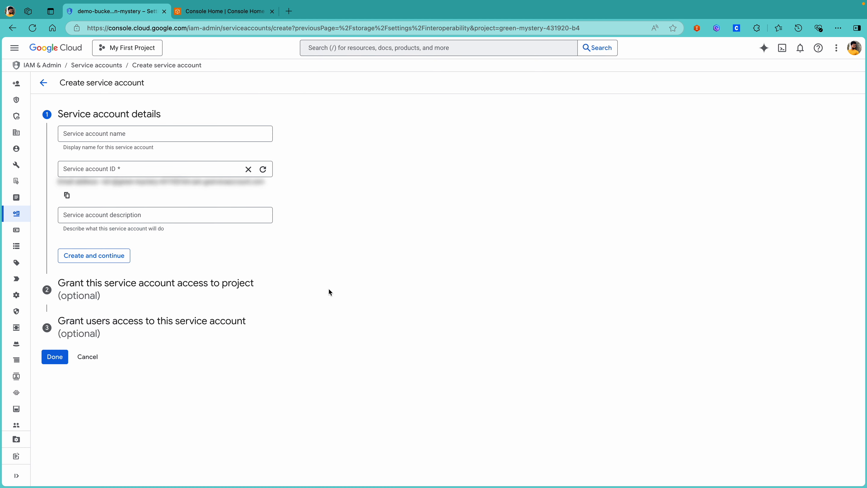
Step: Name the service account cloud-storage-migration-sa and create it, continuing to the project access stage
left_click(136, 132)
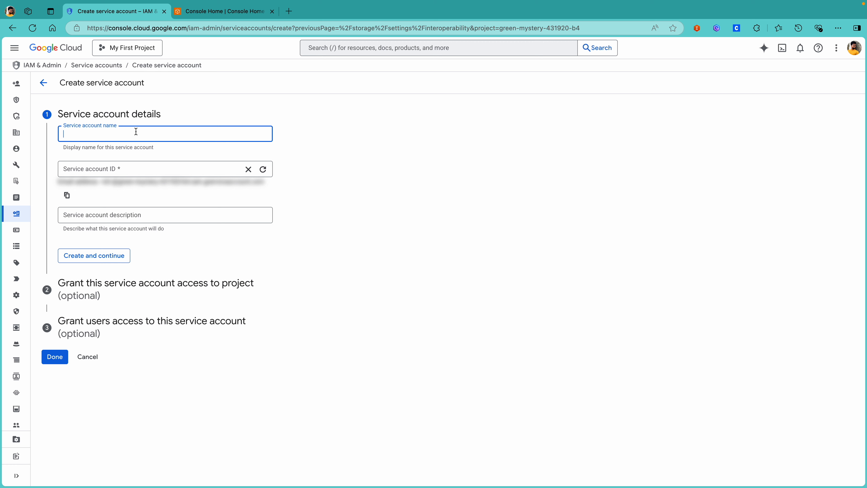
type("cloud-st")
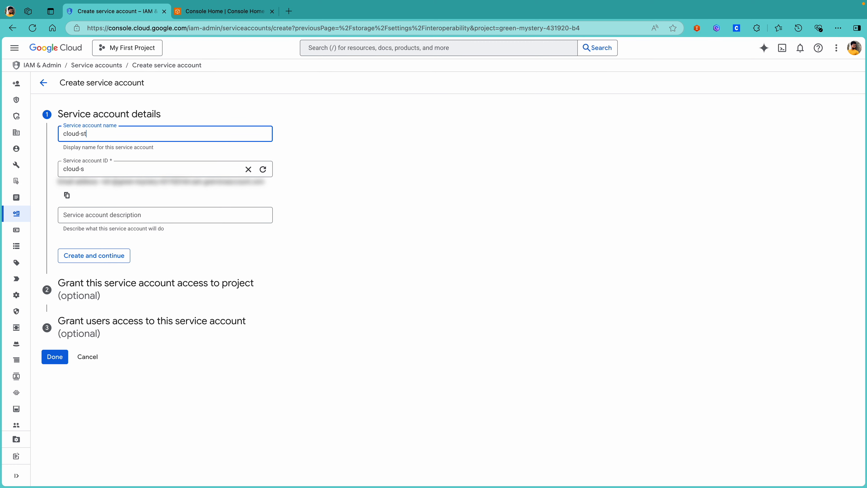
type("orage-migration")
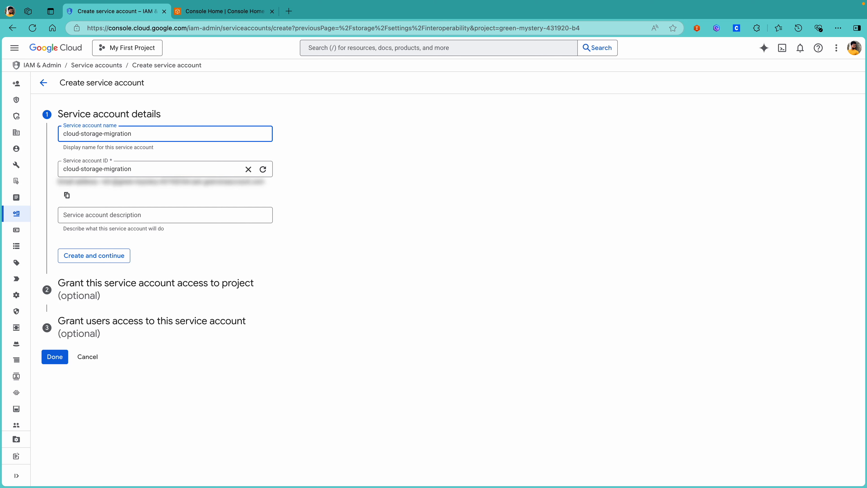
type("-sa")
key("ctrl+a")
left_click(297, 163)
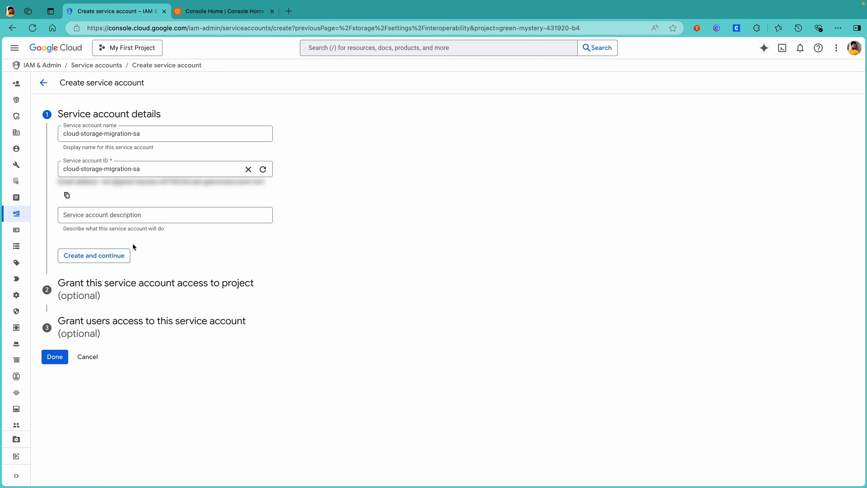
left_click(113, 257)
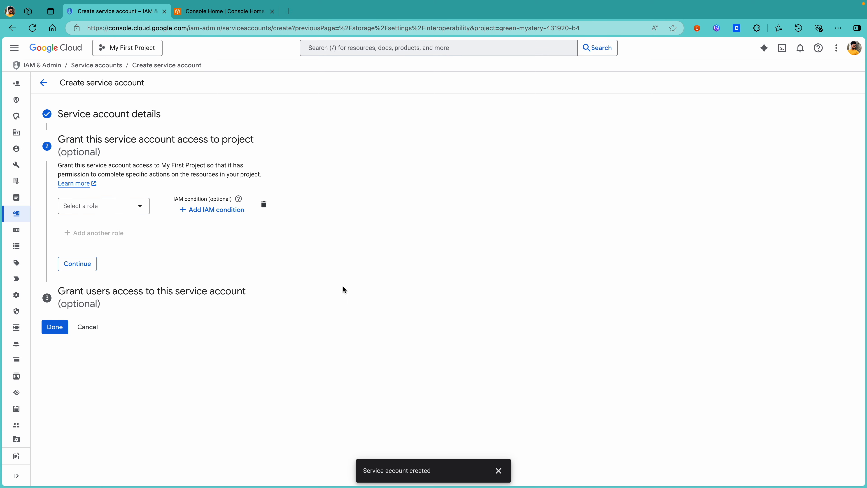
Step: Assign the Storage Object Viewer role to the new service account
left_click(140, 209)
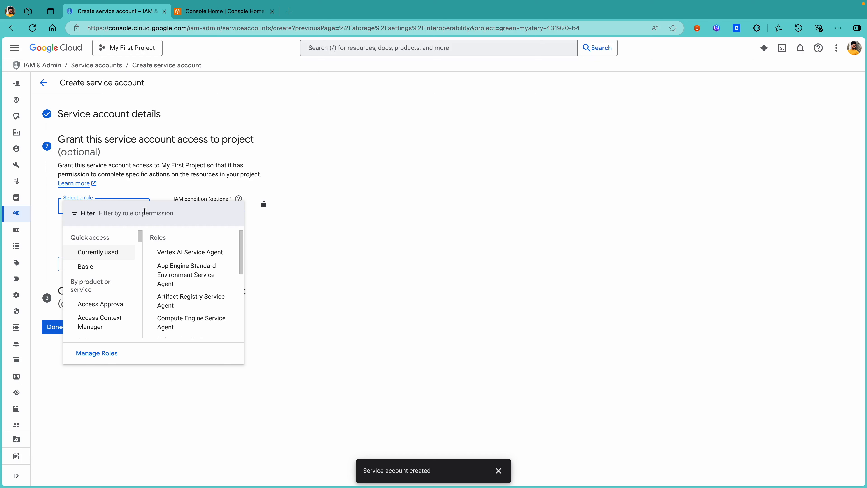
type("s")
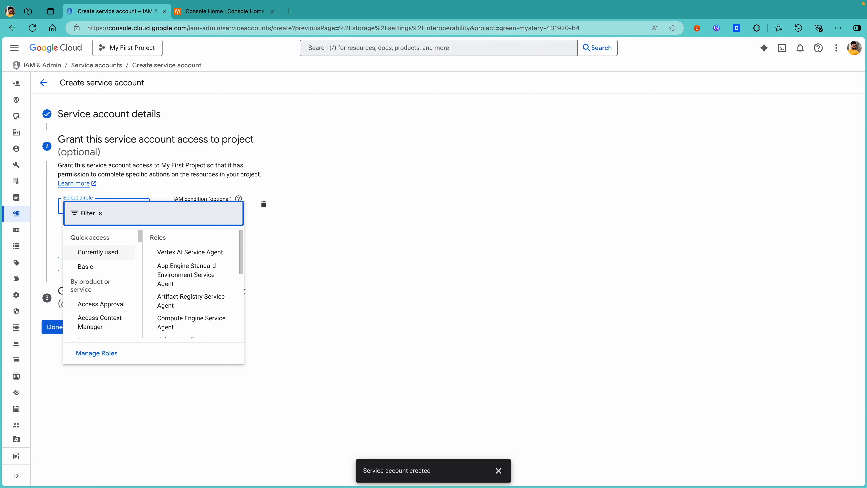
type("torag")
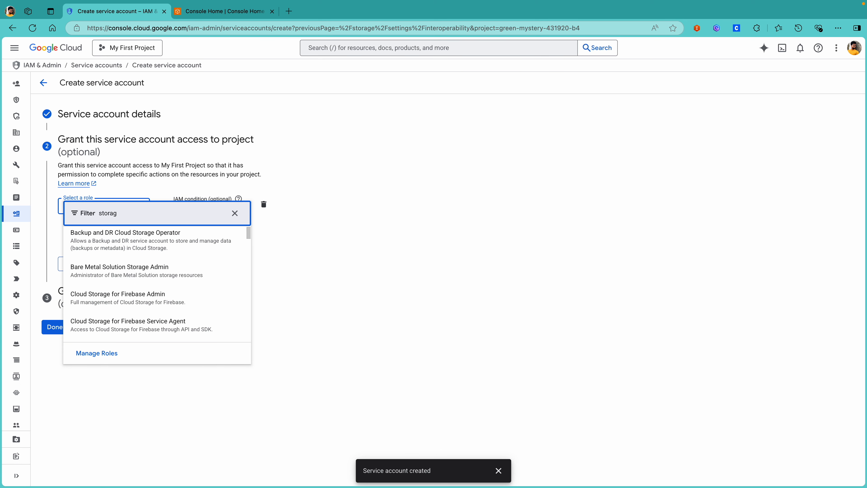
type("e-ob")
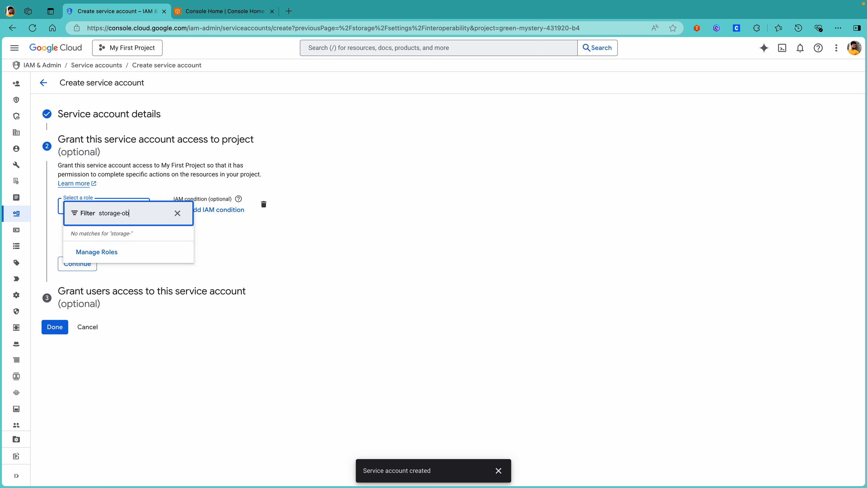
key("BackSpace")
key("BackSpace")
key("BackSpace")
type("object")
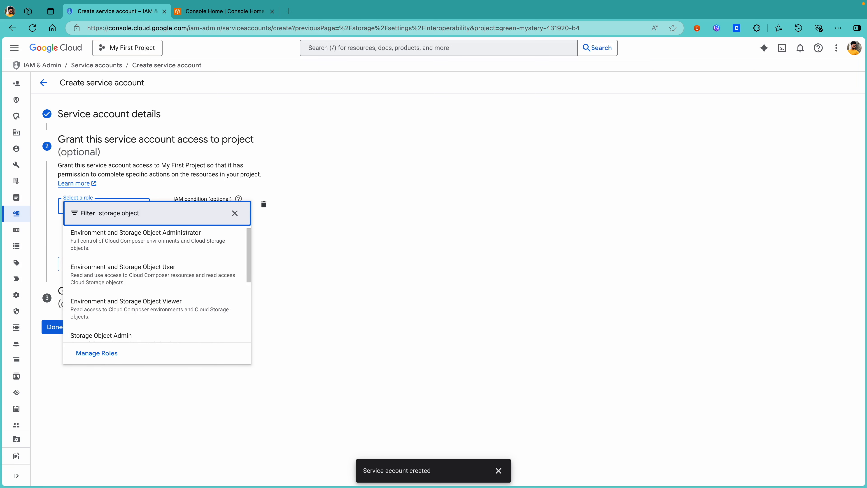
type(" vi")
left_click(140, 240)
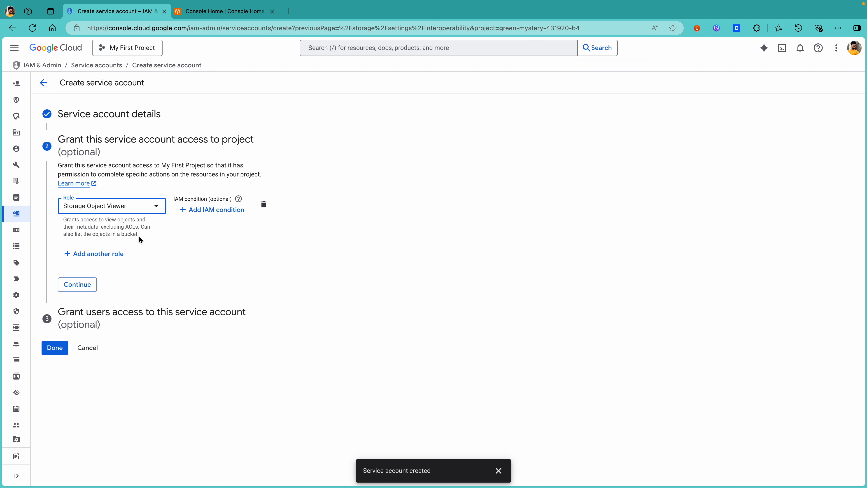
left_click(223, 241)
Step: Add an IAM condition to the Storage Object Viewer role with the title access-for-demo-bucket-only
left_click(228, 209)
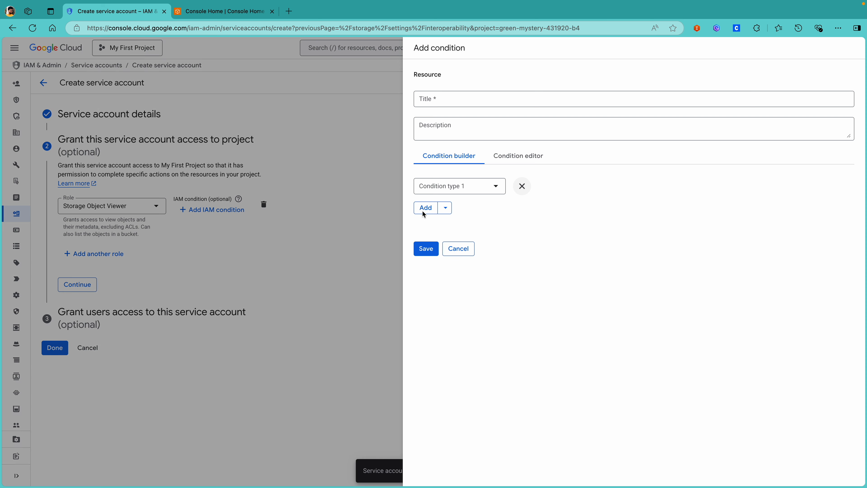
left_click(488, 100)
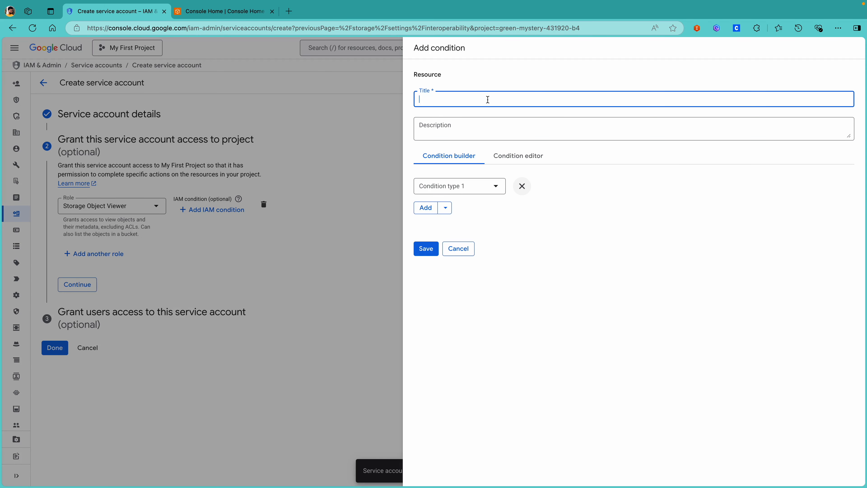
type("access-for-demo-bucket-only")
left_click(522, 210)
Step: Set the condition type to Name and its operator to Starts with
left_click(498, 186)
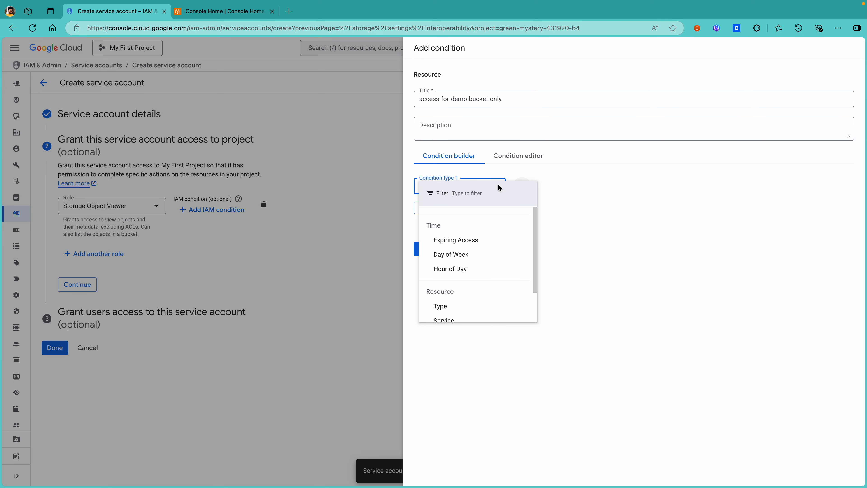
type("name")
left_click(466, 240)
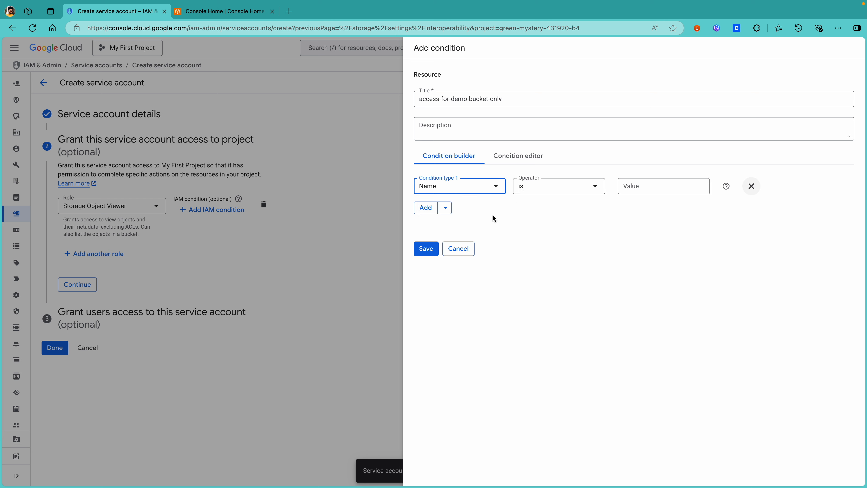
left_click(530, 191)
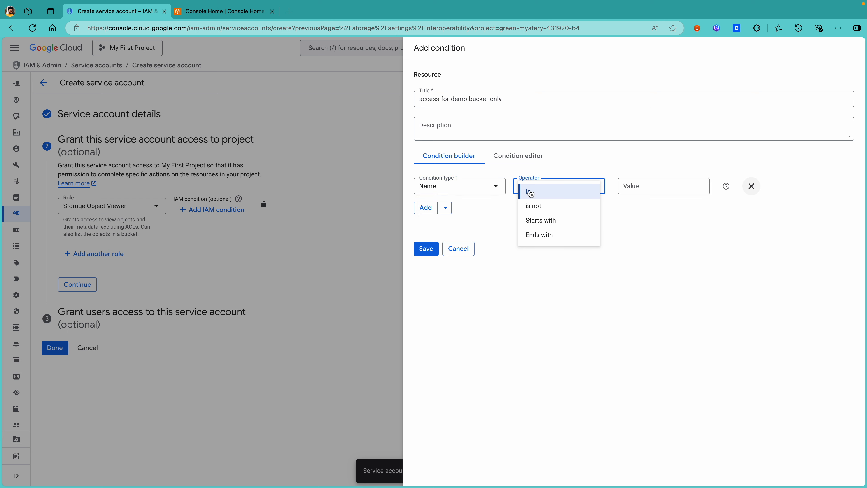
left_click(538, 220)
Step: Save the condition with the value projects/_/buckets/demo-bucket-green-mystery and finish creating the service account without granting users access
left_click(632, 196)
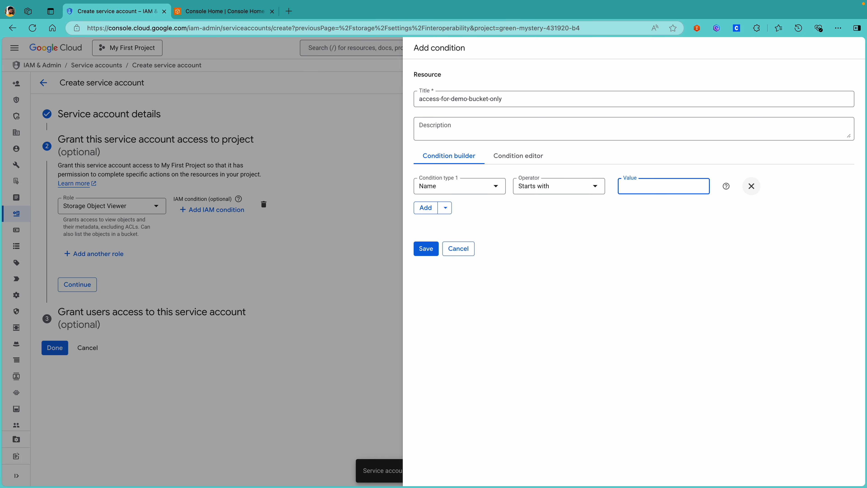
key("super+Tab")
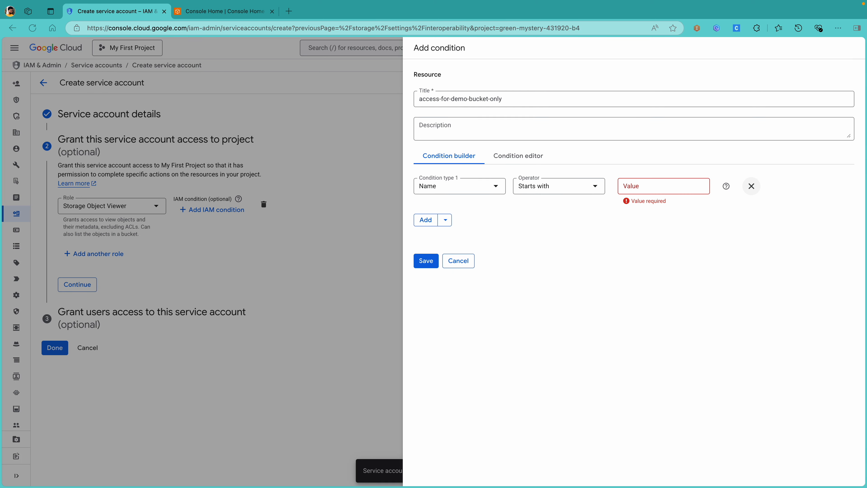
left_click(638, 191)
type("projects/_/buckets/")
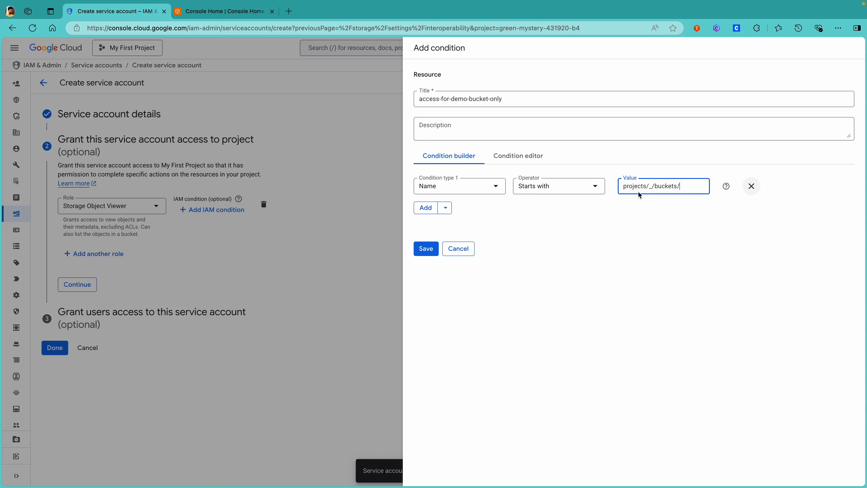
type("demo-bucket-green-mystery")
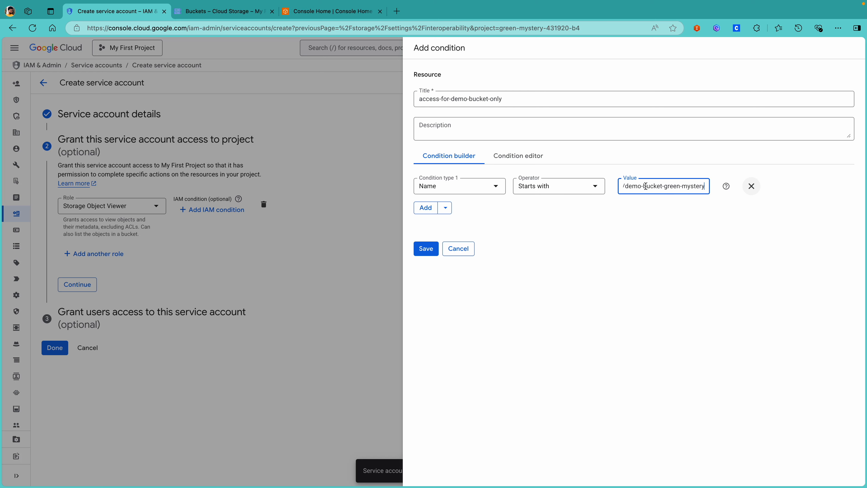
left_click(600, 232)
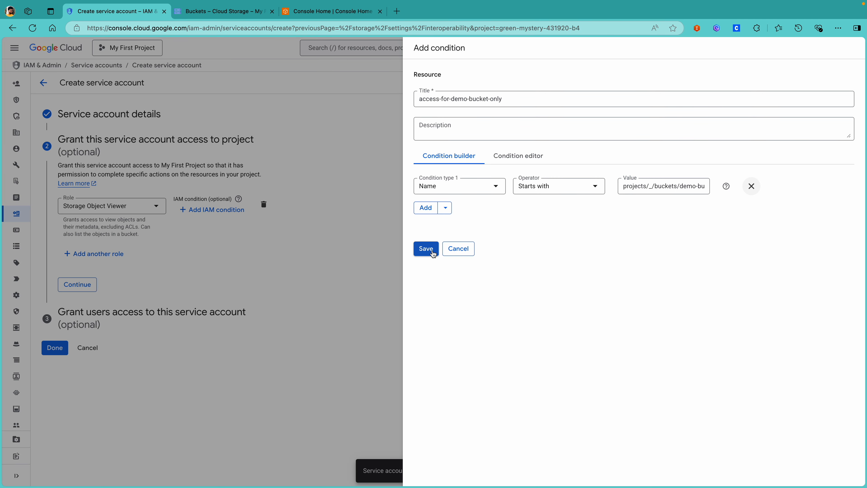
left_click(426, 248)
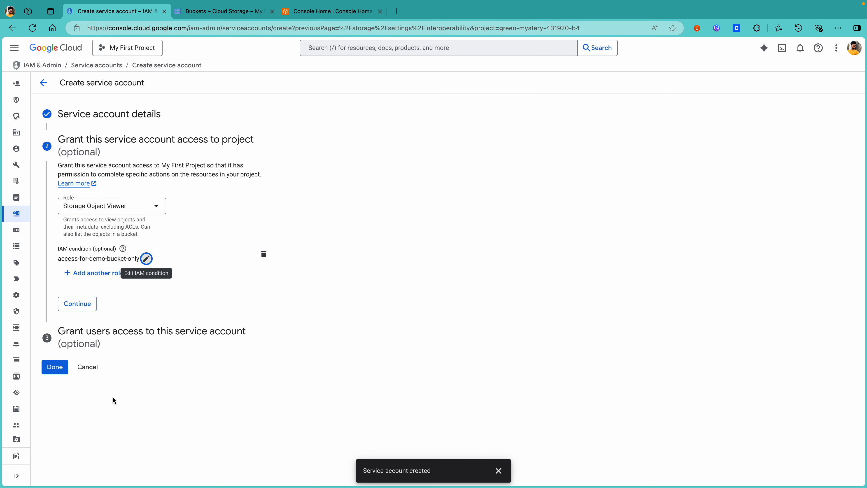
left_click(91, 306)
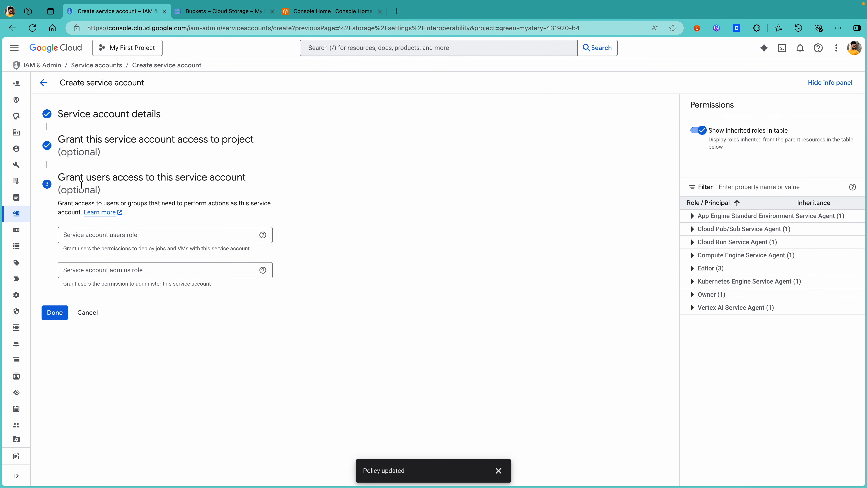
left_click(59, 312)
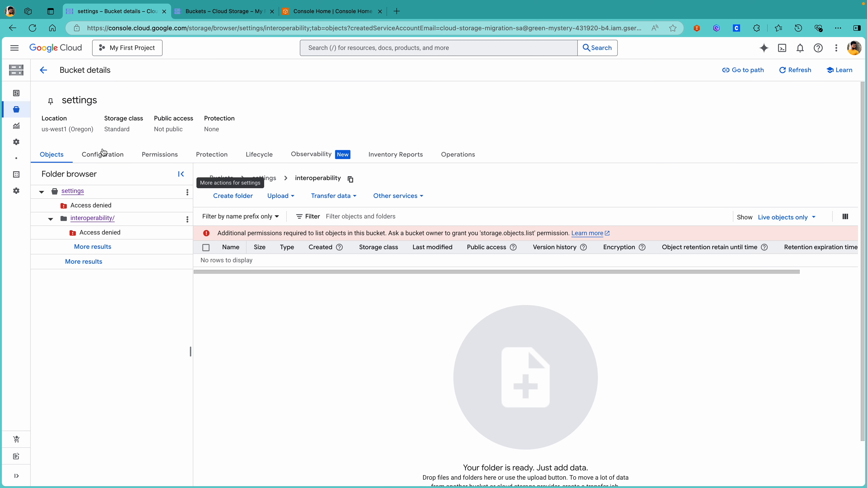
Step: Open the Interoperability settings for Cloud Storage and find the access keys for service accounts
mouse_move(22, 148)
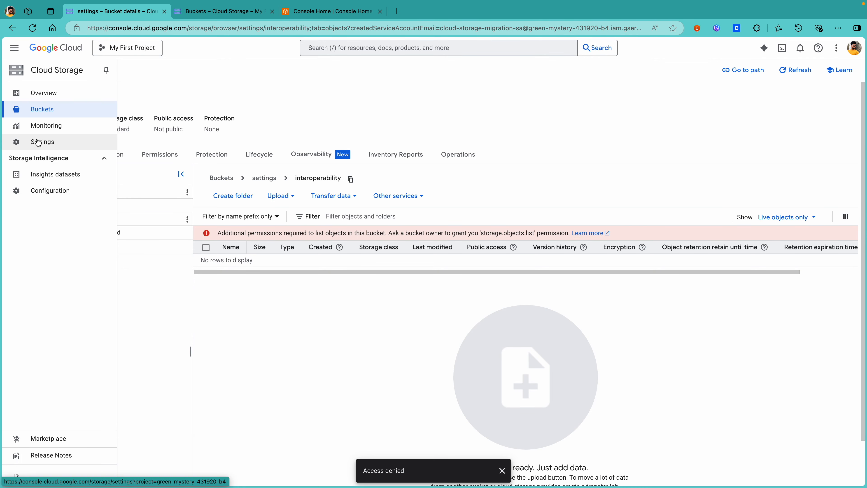
left_click(38, 143)
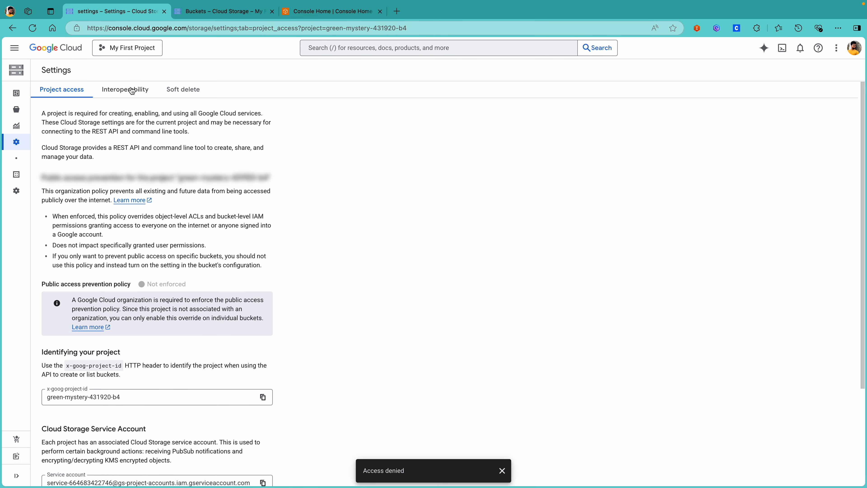
left_click(132, 90)
scroll(128, 270, "down", 3)
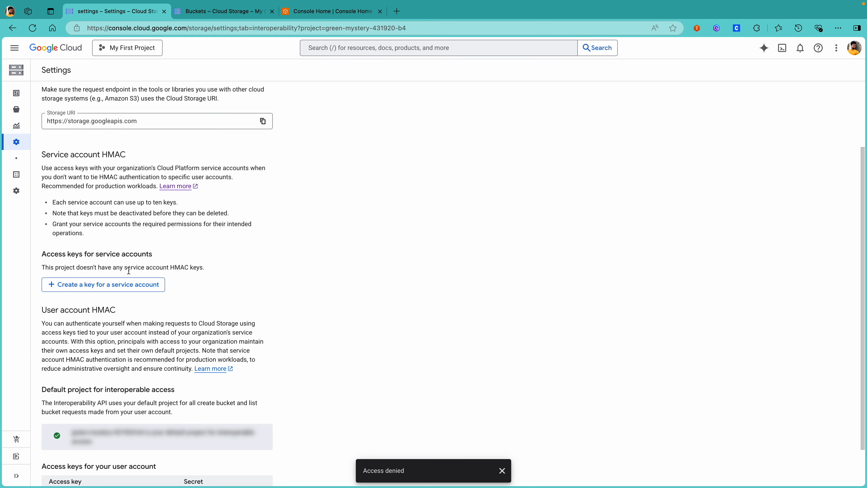
scroll(128, 270, "up", 3)
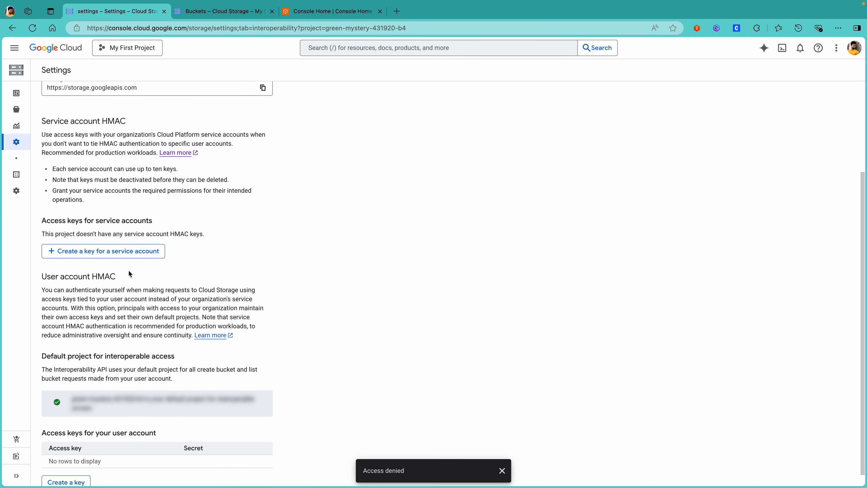
scroll(128, 270, "up", 2)
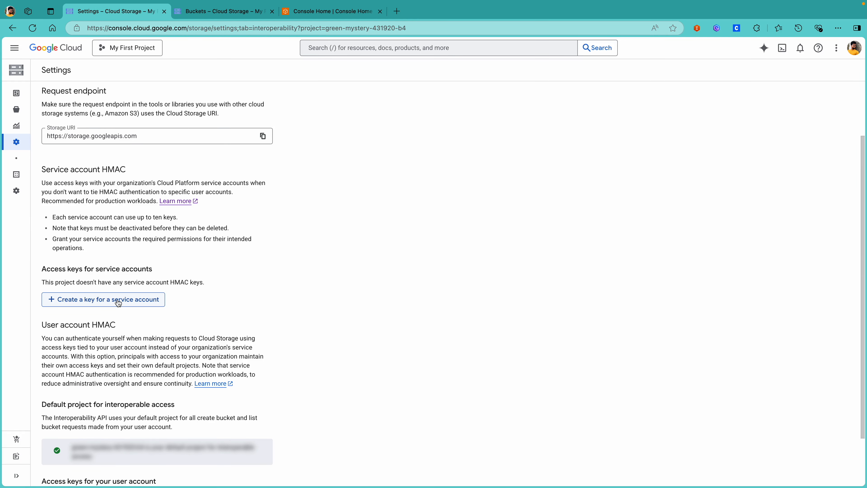
Step: Create an HMAC key for the cloud-storage-migration-sa service account
left_click(118, 302)
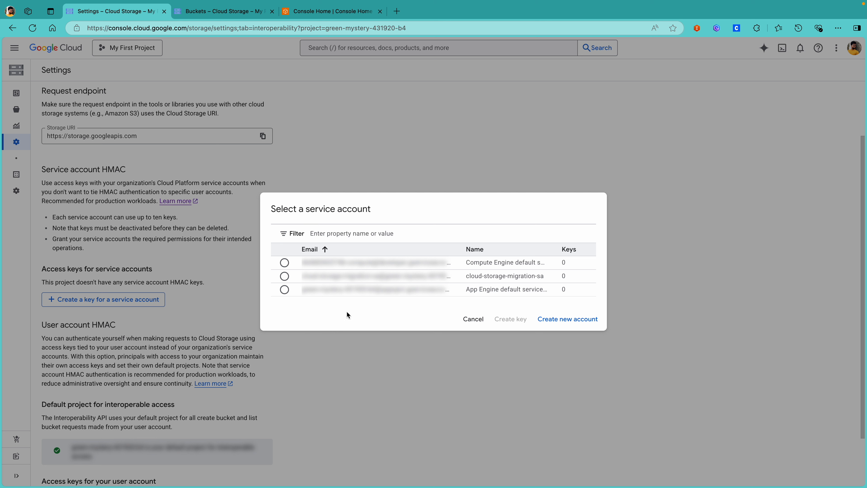
left_click(284, 276)
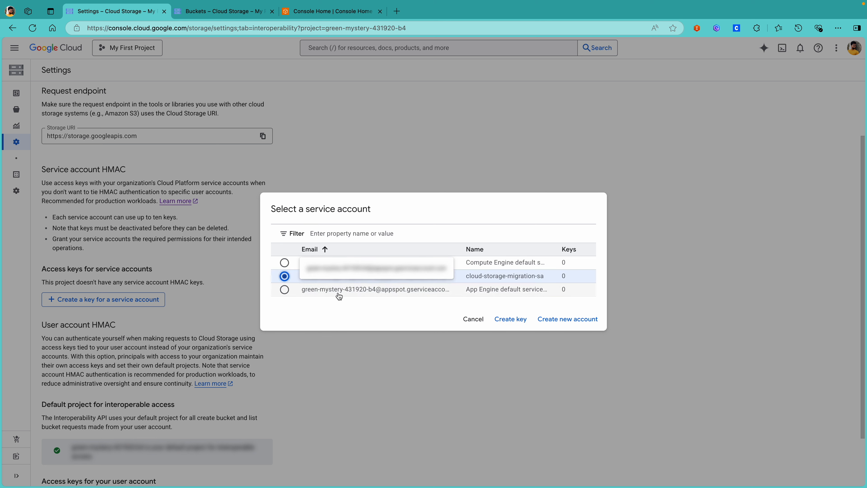
left_click(512, 319)
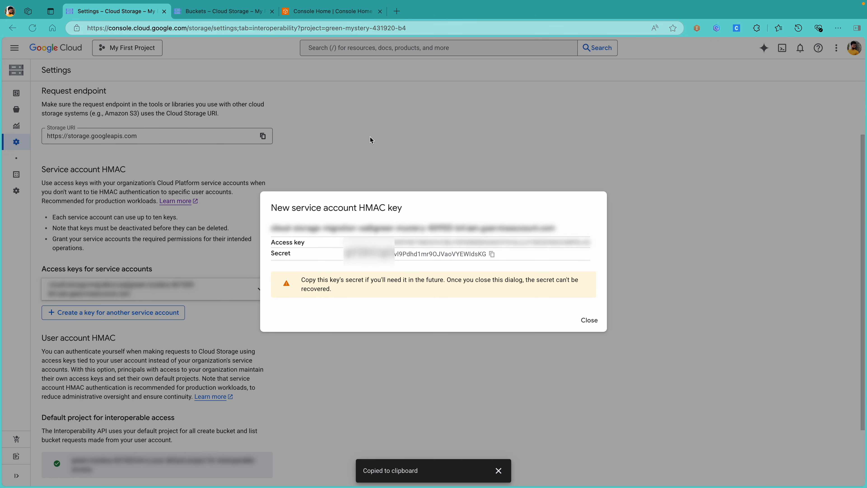
Step: Switch to the AWS console and view the resource map of CustomVPC
left_click(344, 13)
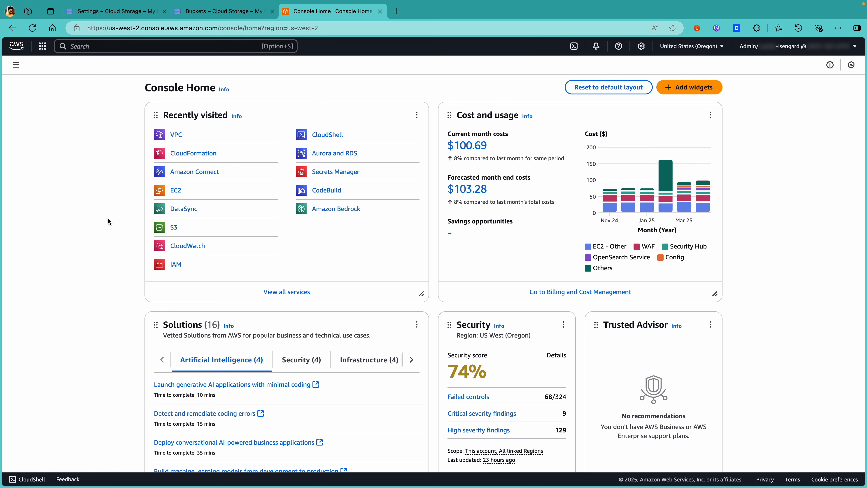
left_click(177, 136)
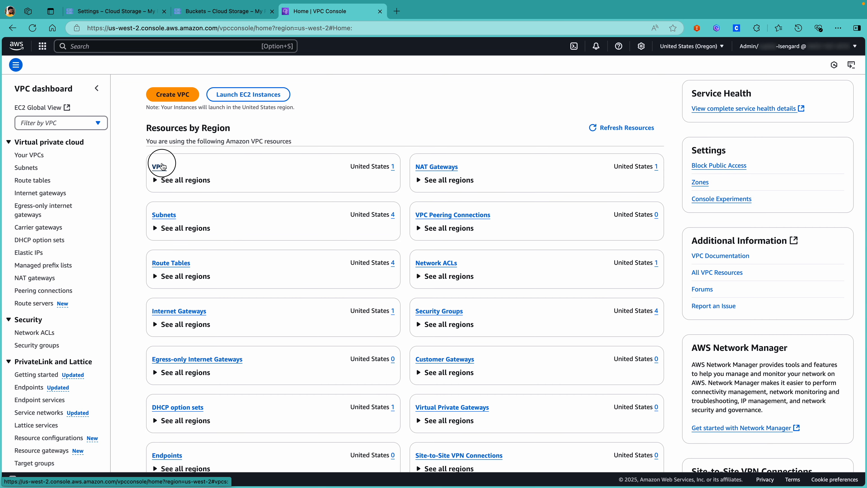
left_click(161, 166)
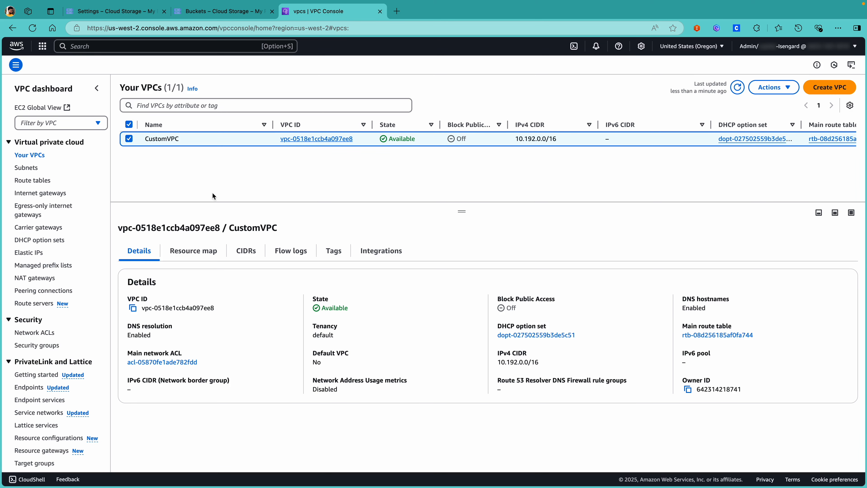
left_click(203, 254)
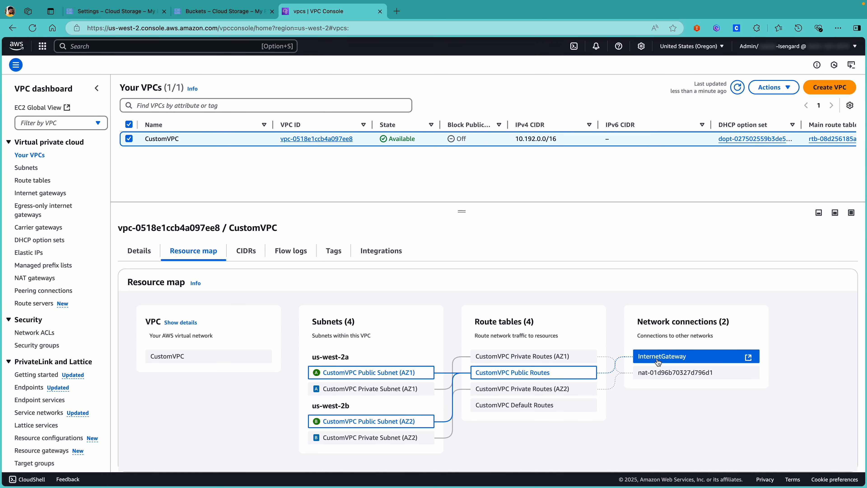
Step: Examine the inbound rules of the InternetFacingSG security group in the VPC
left_click(53, 345)
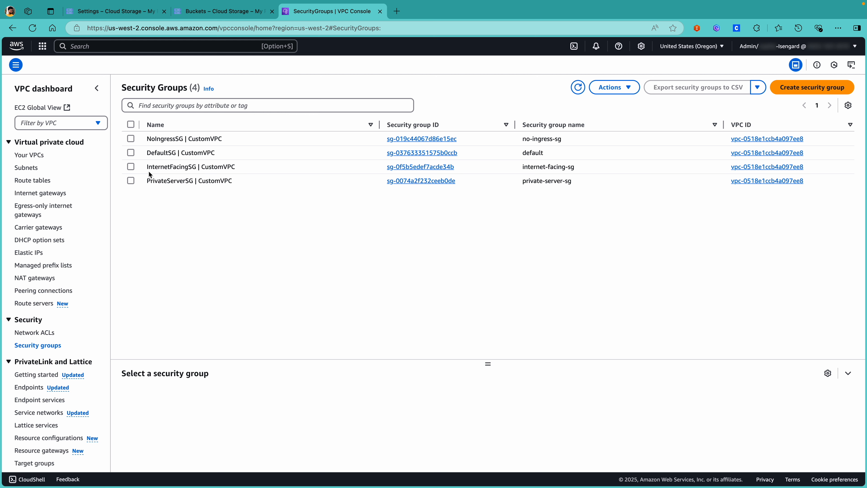
left_click(131, 167)
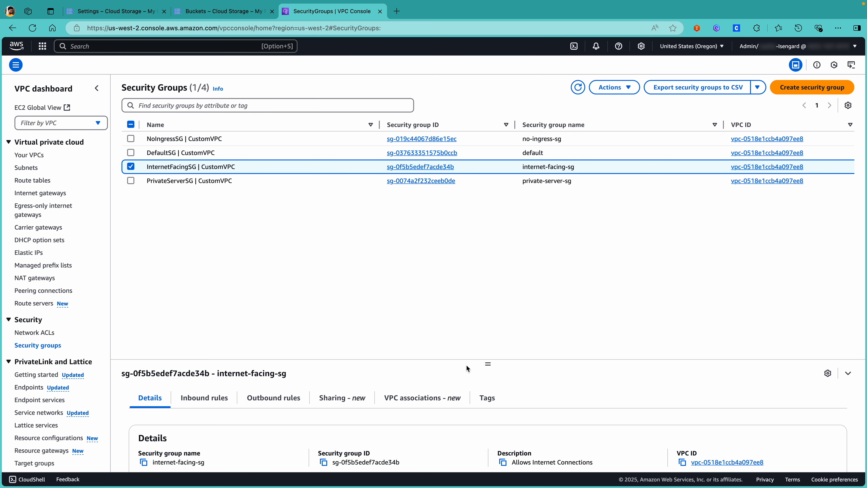
left_click_drag(488, 363, 488, 241)
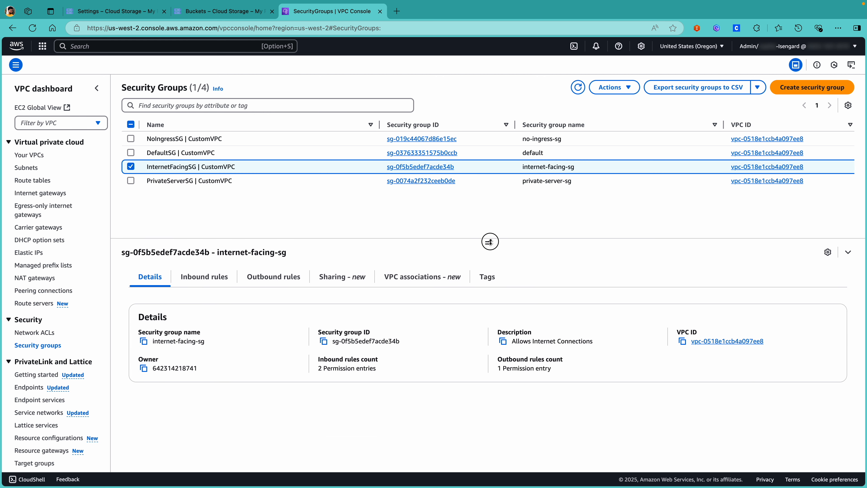
left_click(194, 276)
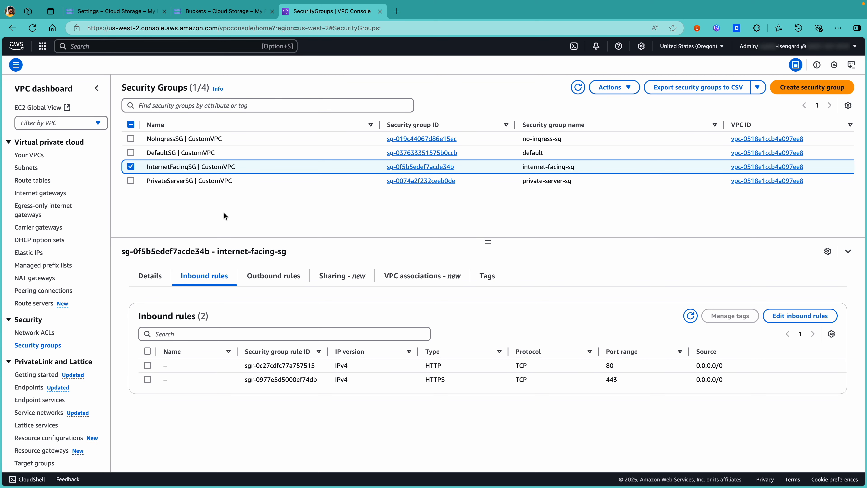
Step: Examine the inbound rules of the PrivateServerSG and DefaultSG security groups, including the rule sources
left_click(133, 167)
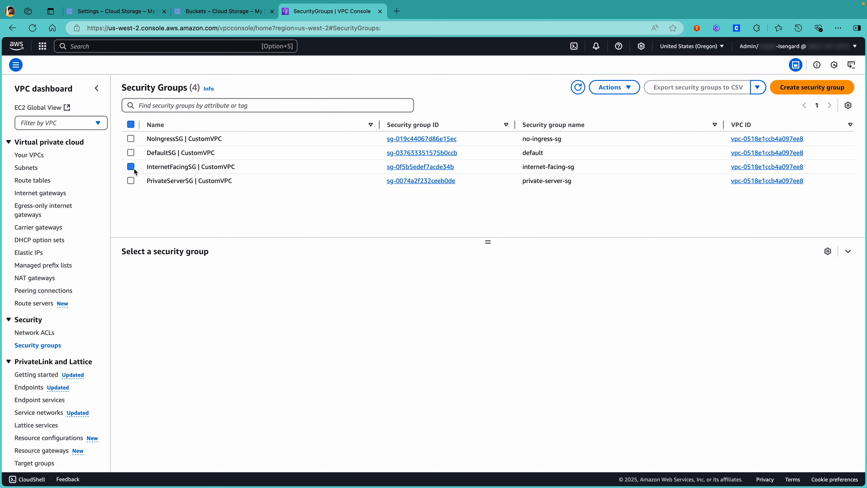
left_click(131, 182)
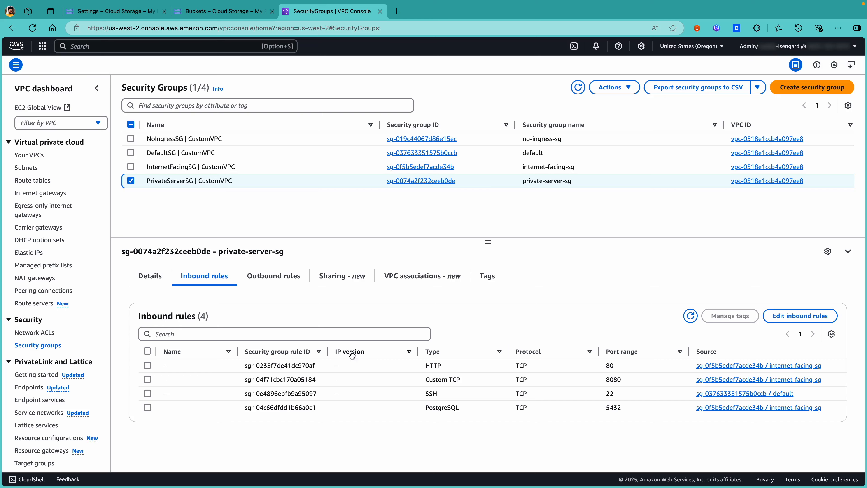
left_click(131, 181)
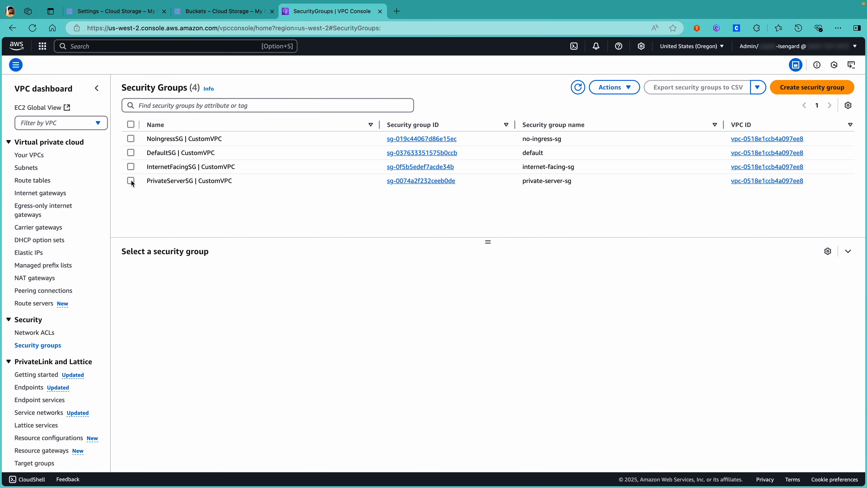
left_click(130, 153)
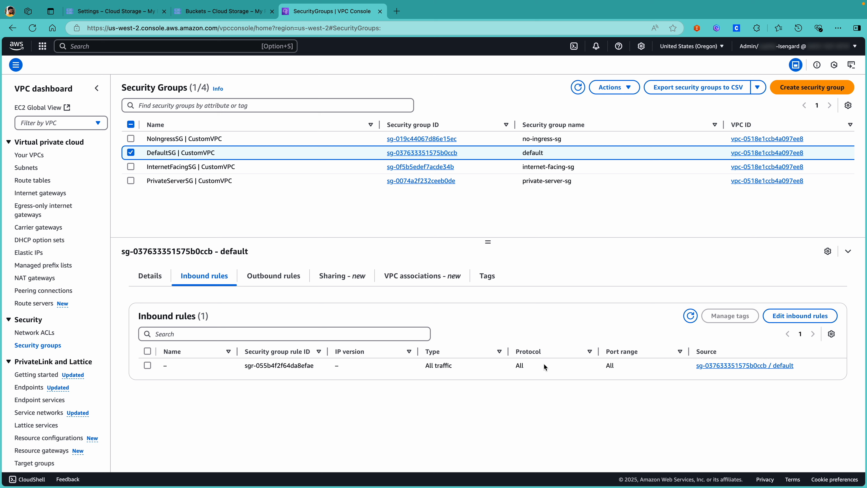
scroll(542, 363, "right", 3)
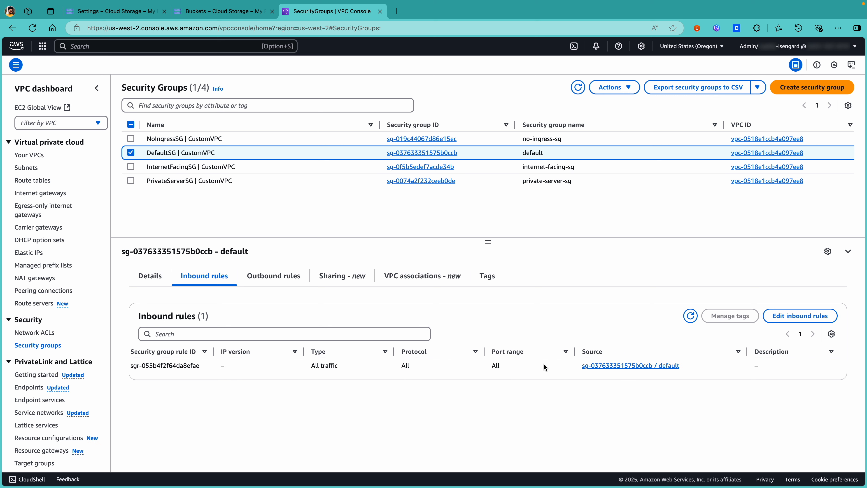
left_click(131, 152)
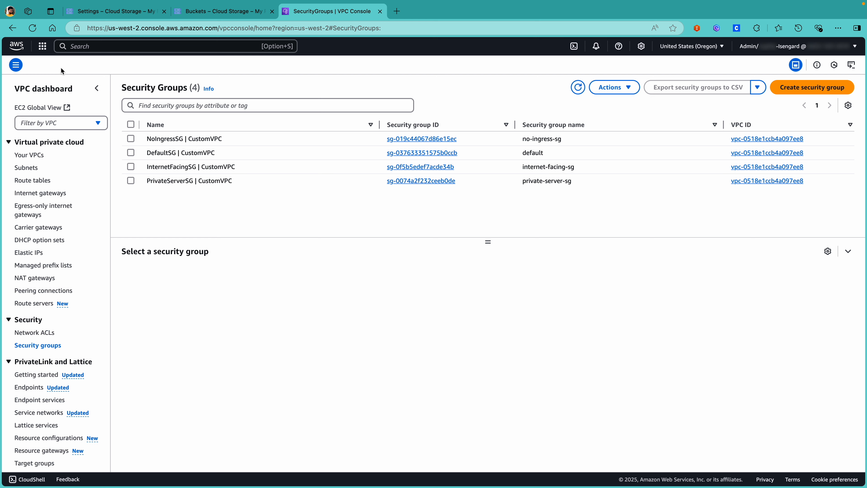
Step: Search the AWS services for amazon s3 and open the S3 bucket list
left_click(85, 50)
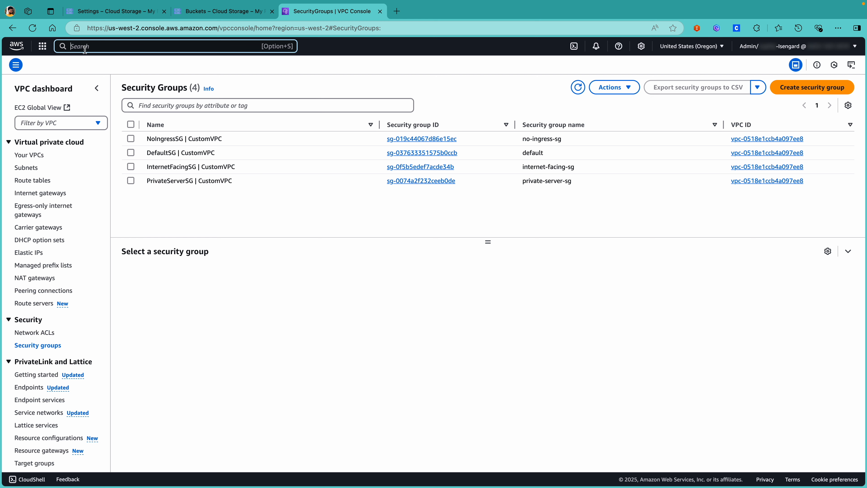
type("amazon")
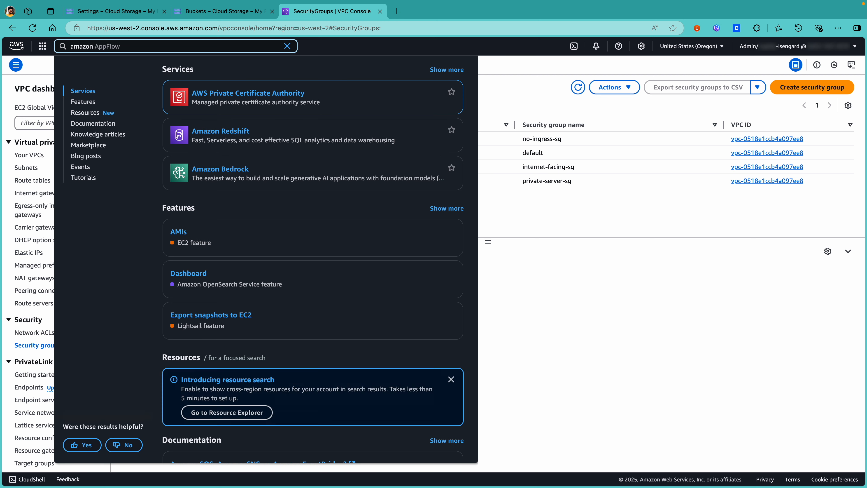
type(" s3")
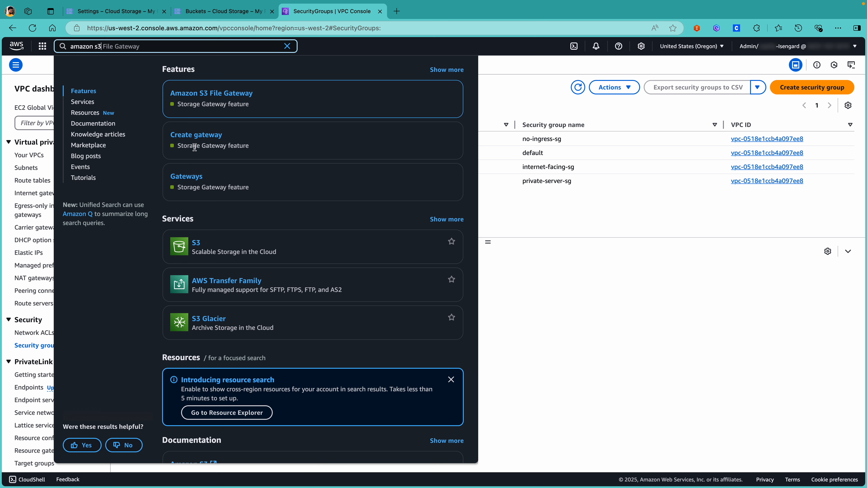
left_click(210, 243)
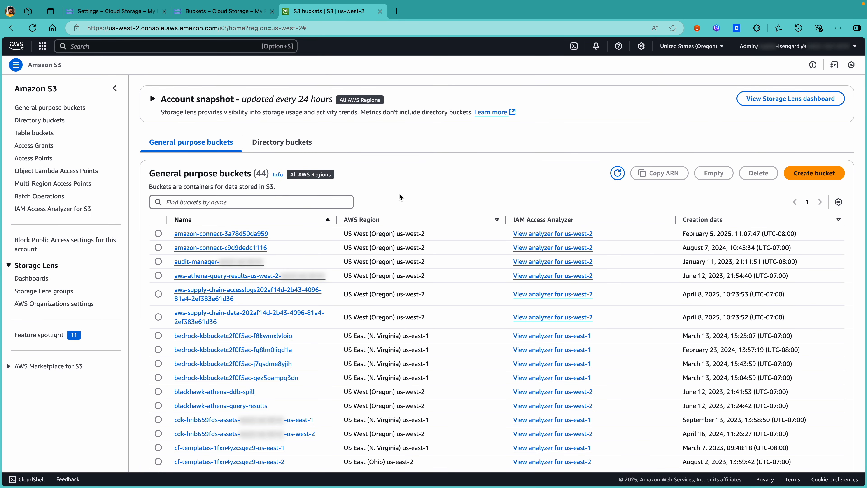
Step: Create a general purpose S3 bucket named cloud-storage-migration-demo-green-mystery, keeping the default settings
left_click(810, 172)
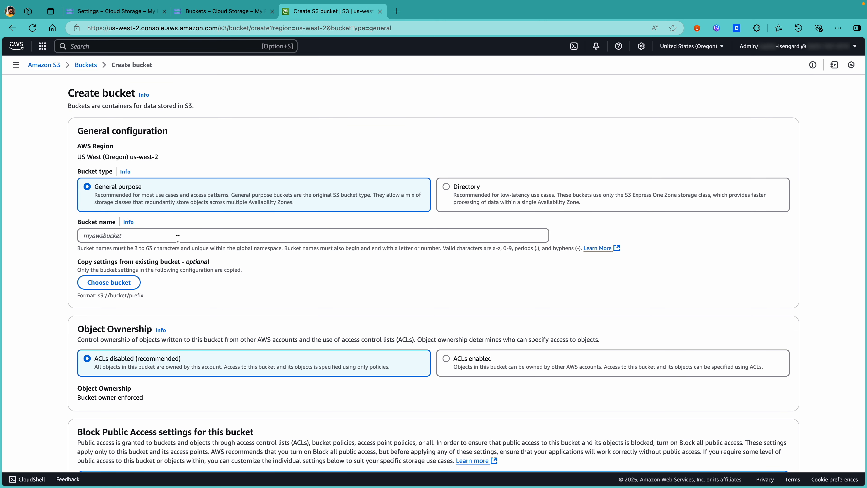
left_click(178, 239)
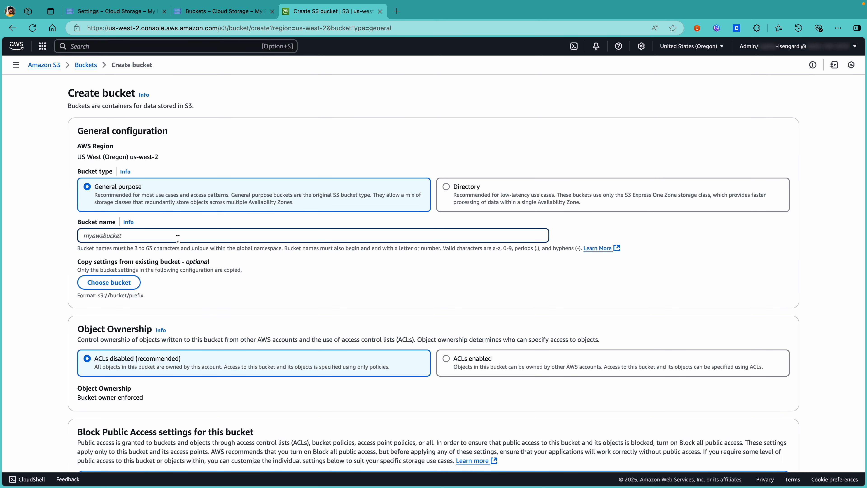
type("cloud-storage-migration-demo-green-mystery")
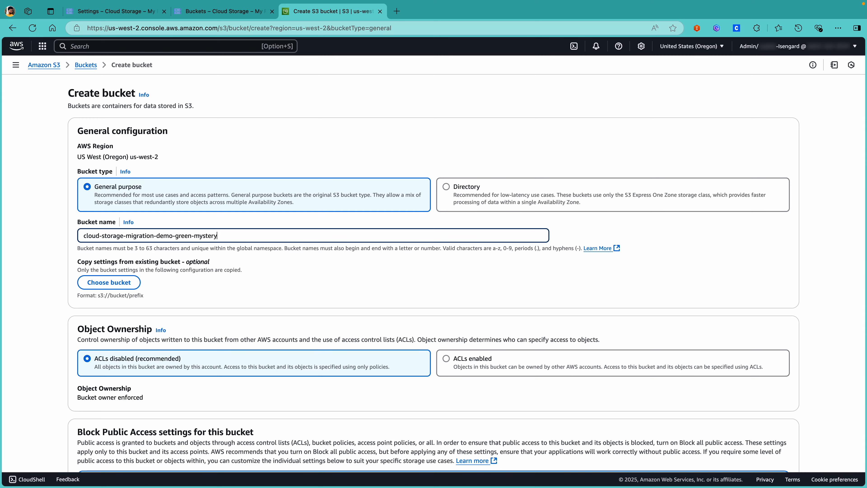
left_click(205, 288)
scroll(204, 288, "down", 5)
scroll(204, 288, "down", 4)
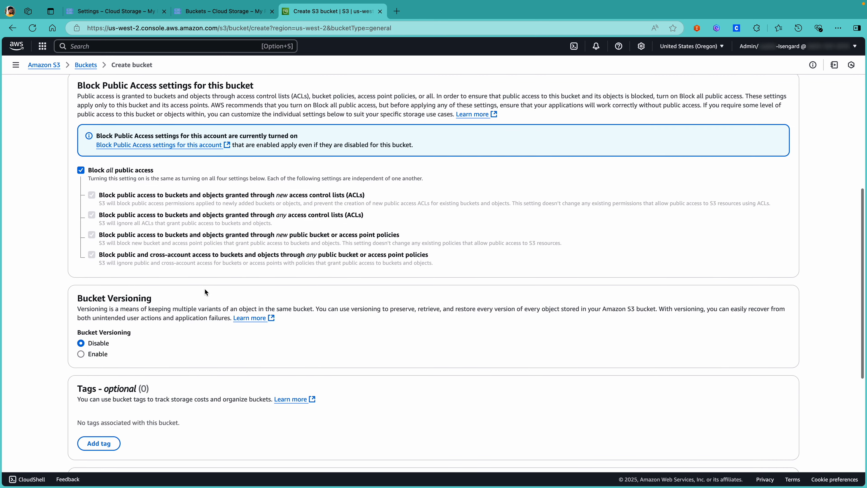
scroll(204, 288, "down", 6)
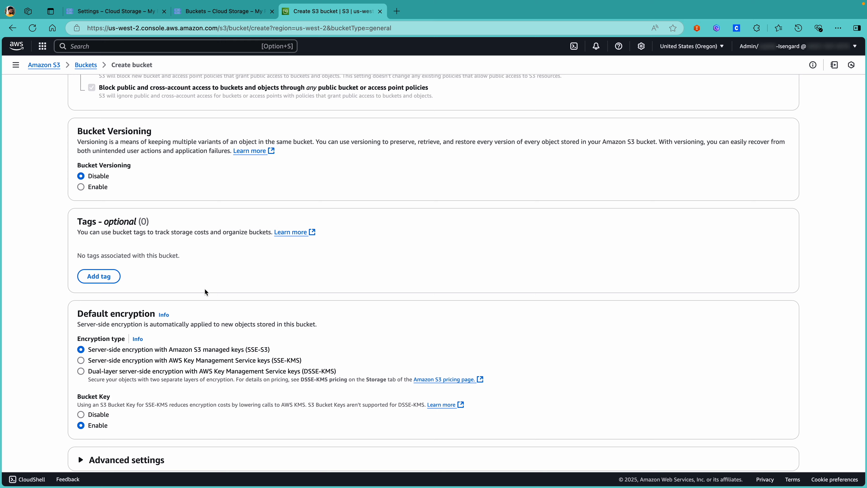
scroll(204, 287, "down", 3)
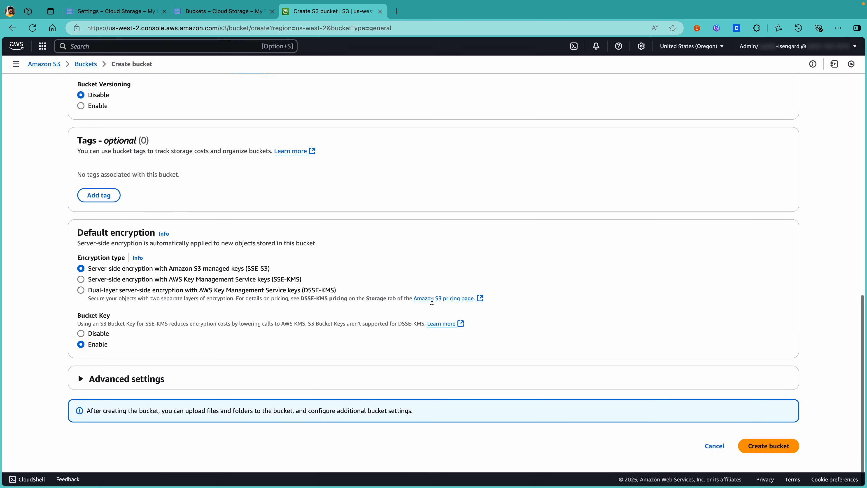
left_click(761, 448)
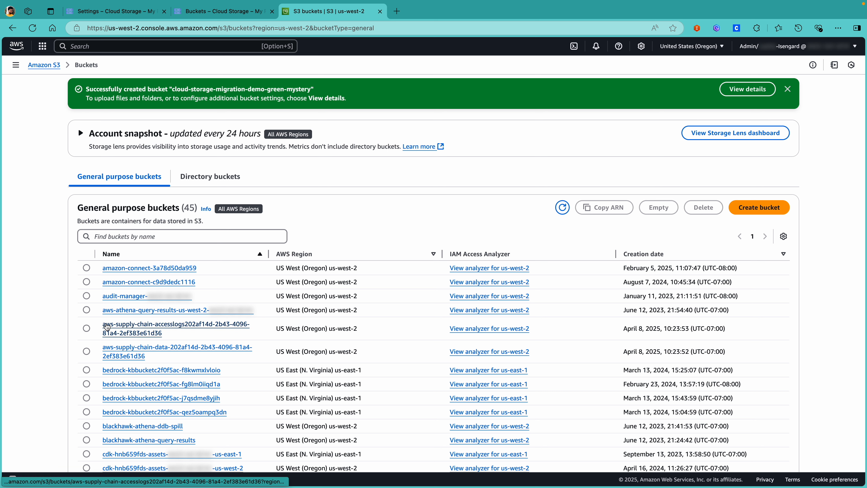
Step: Filter the S3 bucket list by green and open the cloud-storage-migration-demo-green-mystery bucket
left_click(153, 236)
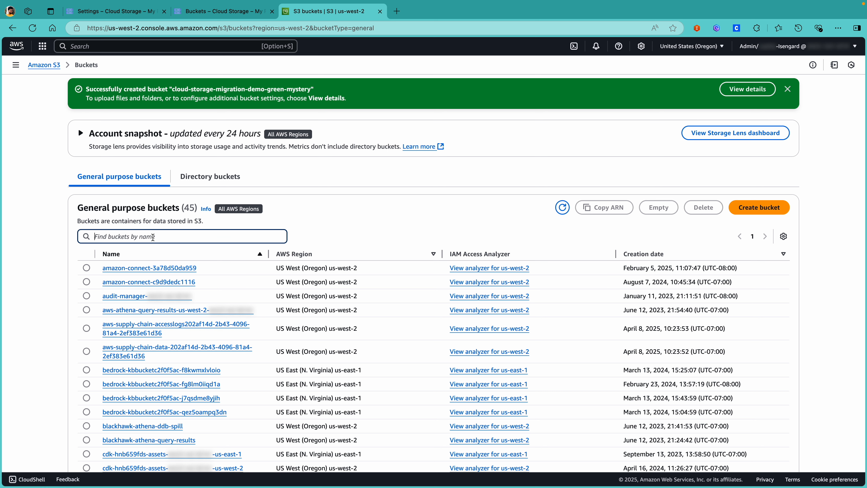
type("green")
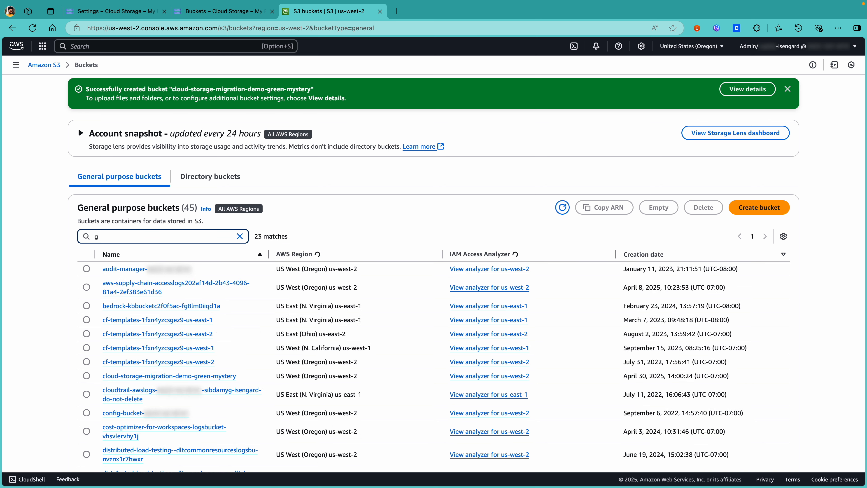
left_click(161, 268)
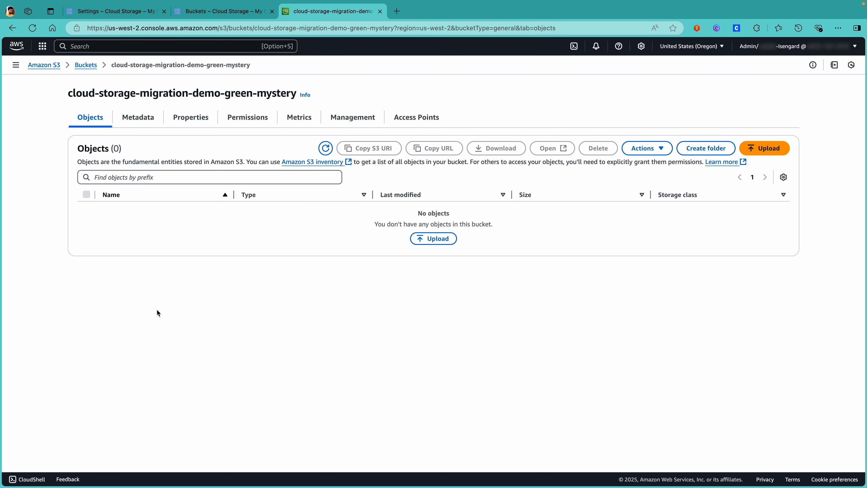
Step: Search the AWS services for VPC, open its endpoints list and start creating an endpoint
left_click(130, 46)
type("VPC")
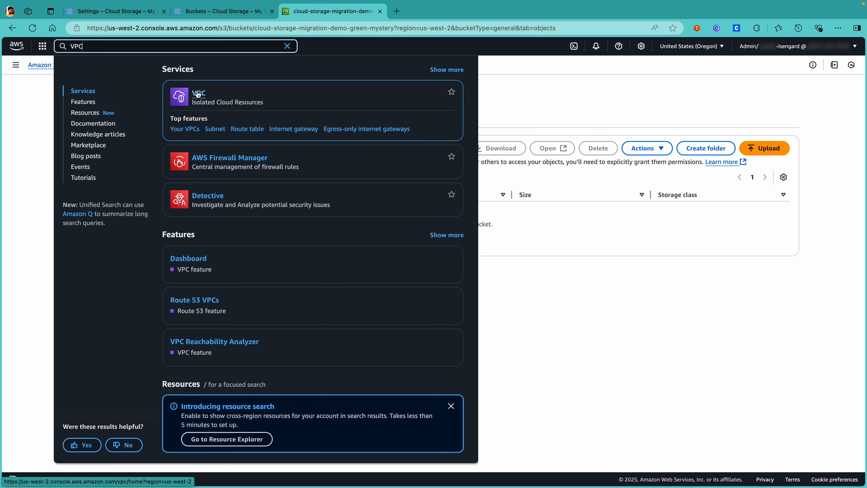
left_click(197, 93)
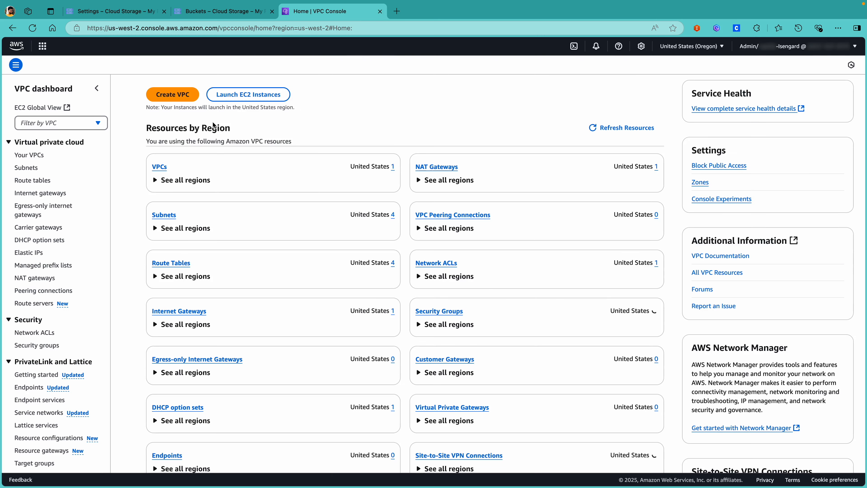
left_click(30, 388)
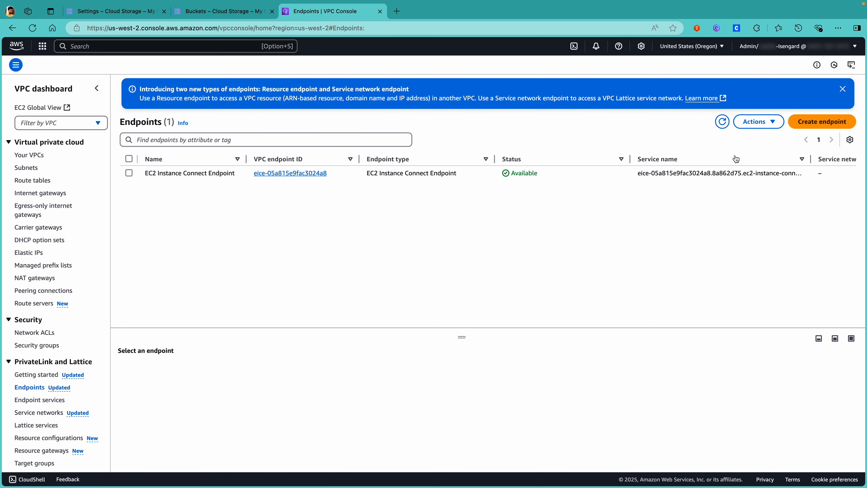
left_click(807, 128)
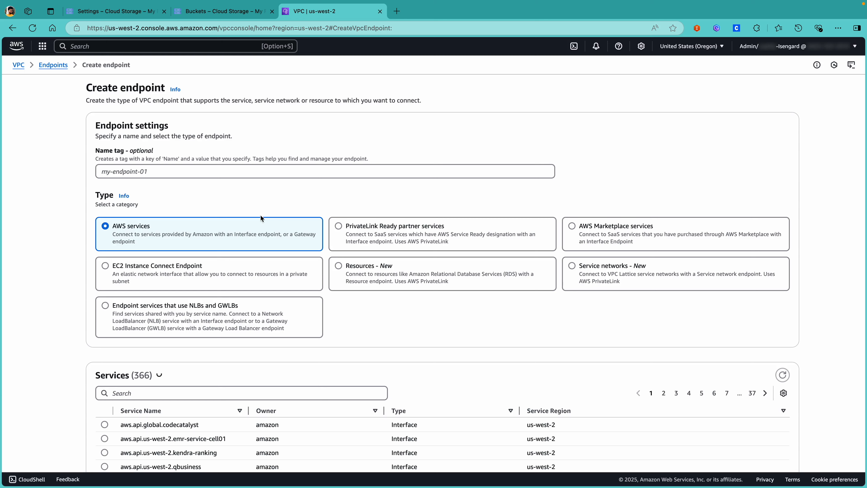
Step: Name the new endpoint AWS DataSync Endpoint
left_click(186, 172)
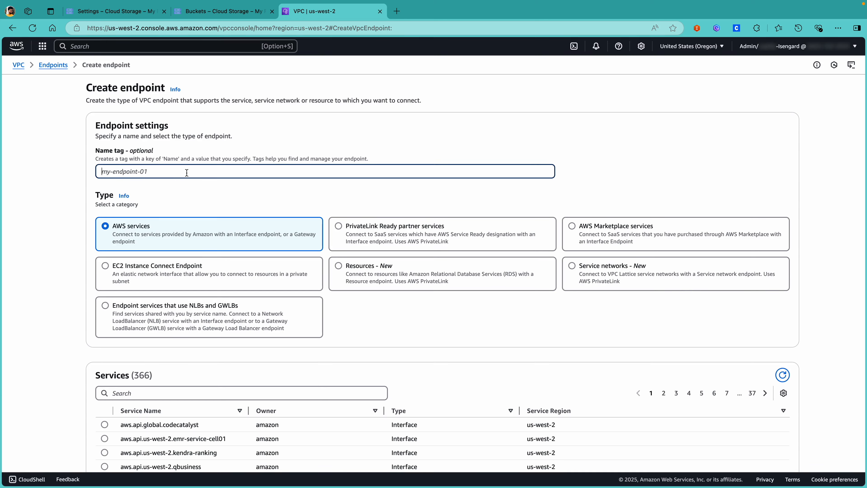
type("DataSyn")
key("BackSpace")
key("BackSpace")
type("unc")
key("BackSpace")
key("BackSpace")
key("BackSpace")
type("ync Endpoint")
key("super+Left")
type("AWS")
Step: Filter the AWS services for datasync and select com.amazonaws.us-west-2.datasync as the endpoint's service
scroll(317, 310, "down", 3)
left_click(283, 331)
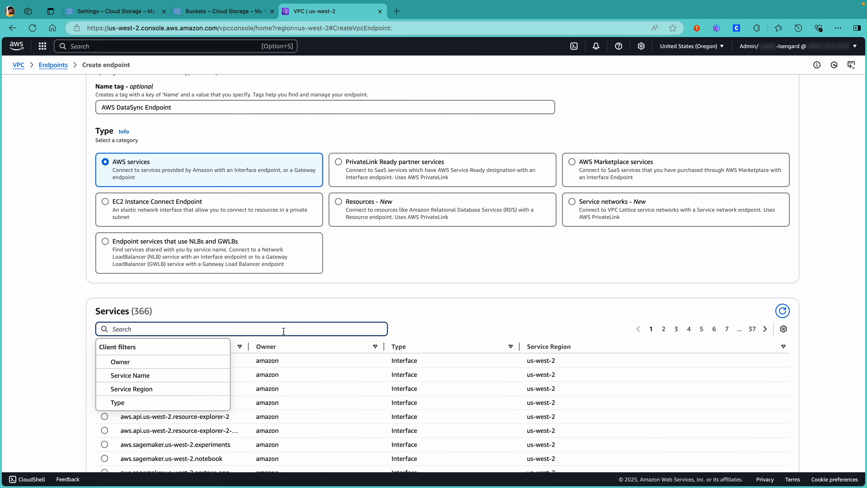
type("data")
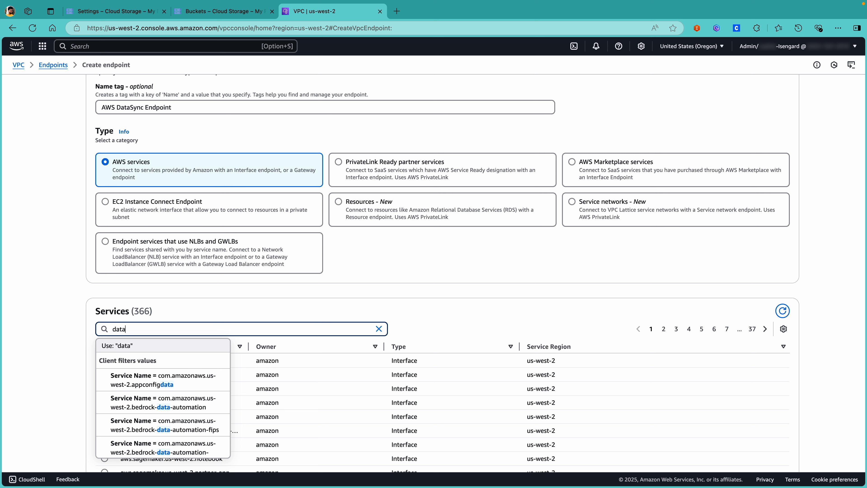
type("sy")
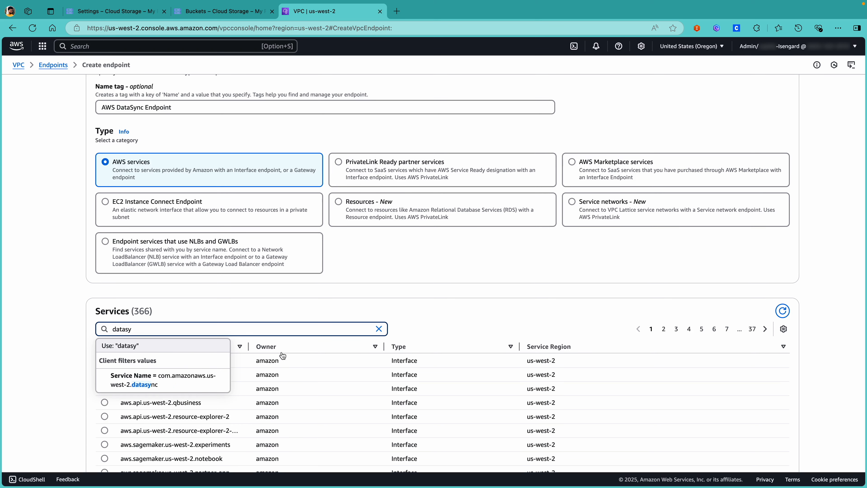
left_click(203, 389)
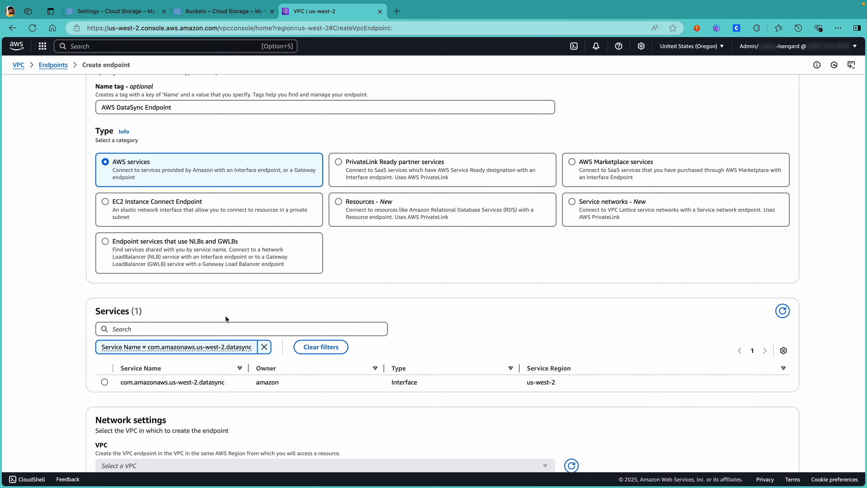
scroll(226, 316, "down", 2)
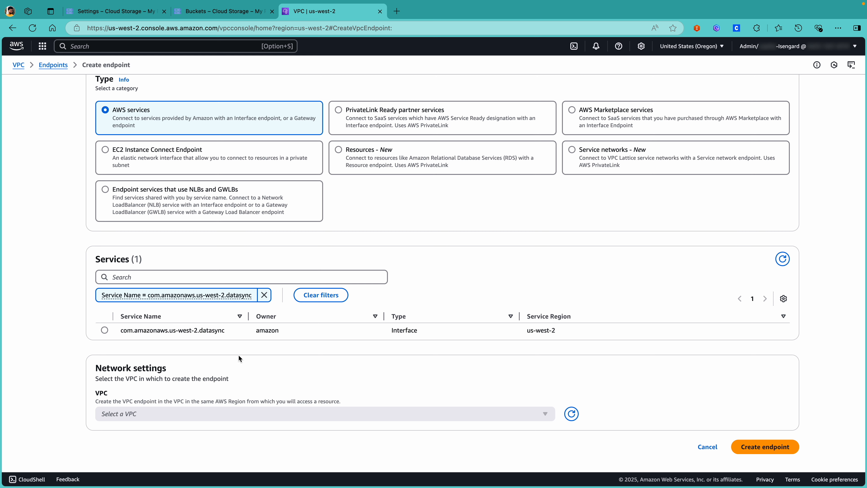
left_click(113, 333)
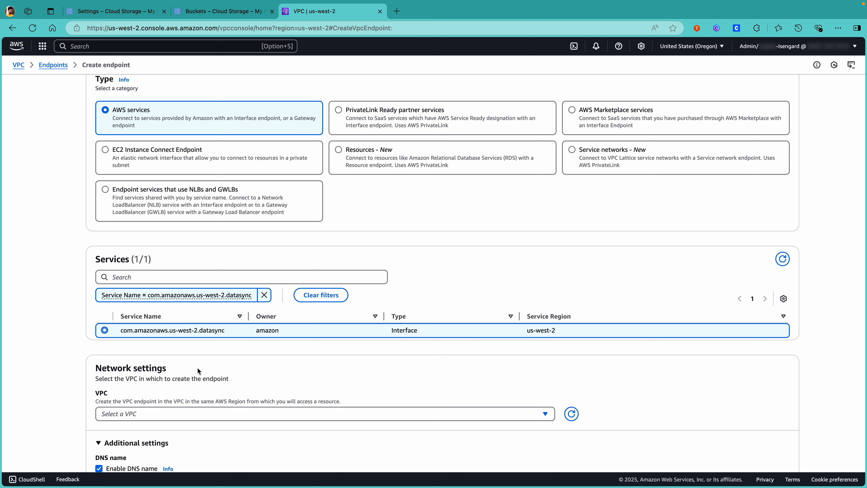
Step: Place the endpoint in CustomVPC, using the CustomVPC Private Subnet (AZ1) in availability zone us-west-2a
scroll(202, 370, "down", 5)
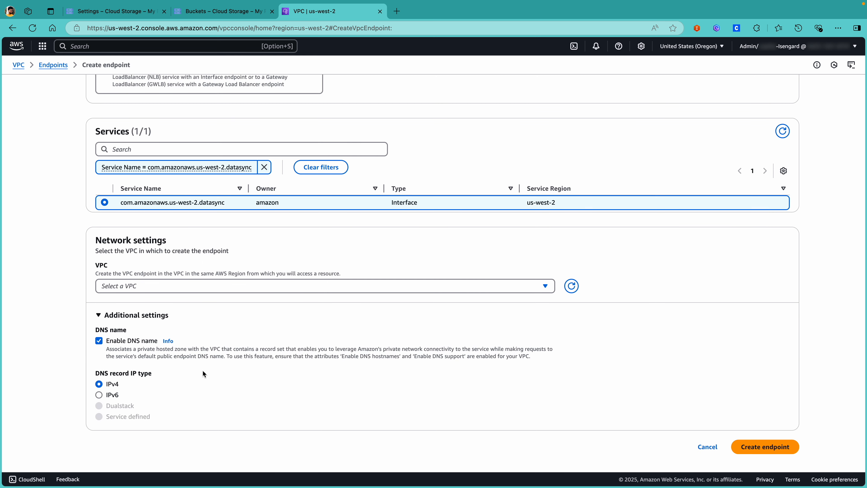
left_click(226, 288)
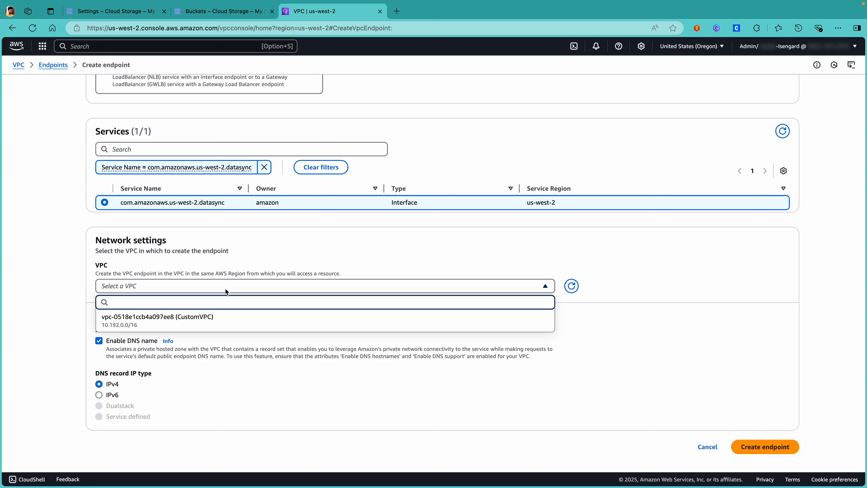
left_click(196, 318)
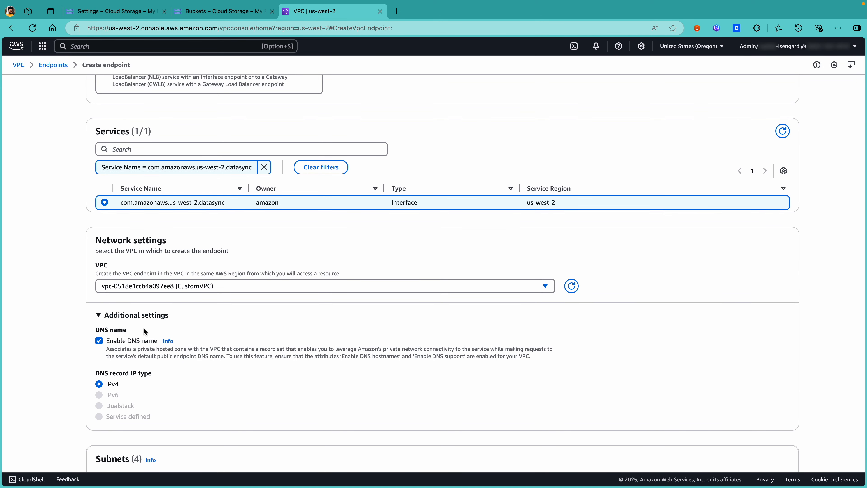
scroll(144, 330, "down", 6)
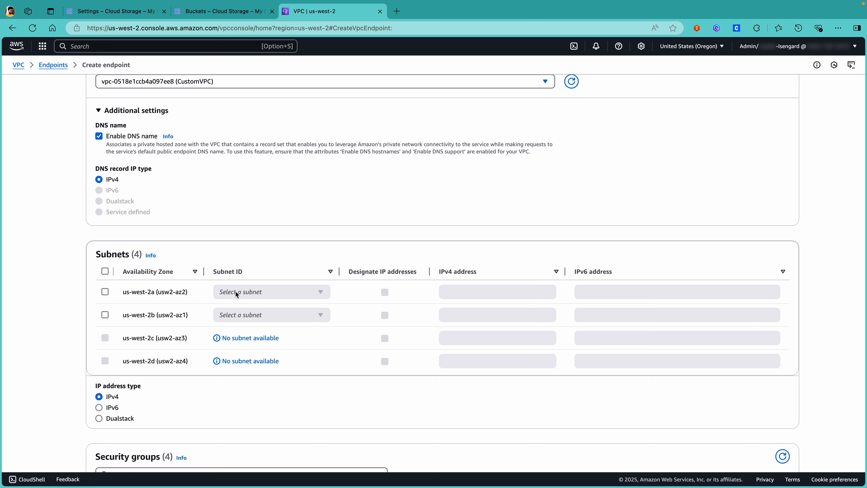
left_click(105, 291)
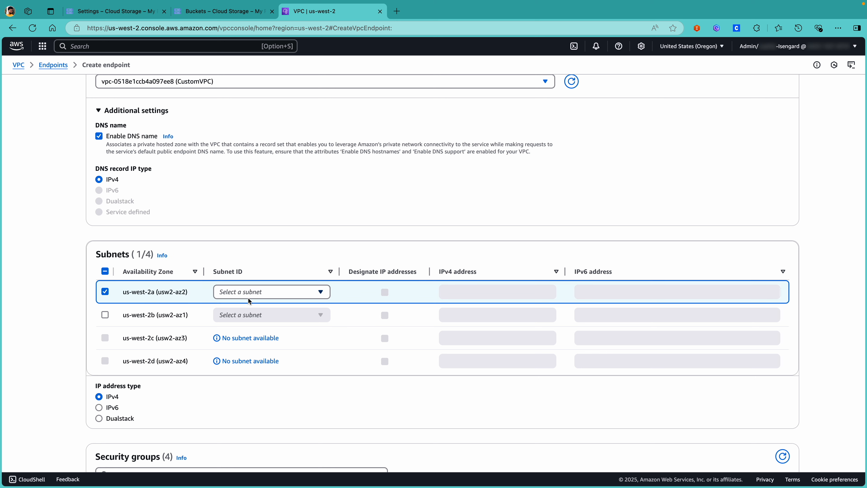
left_click(263, 293)
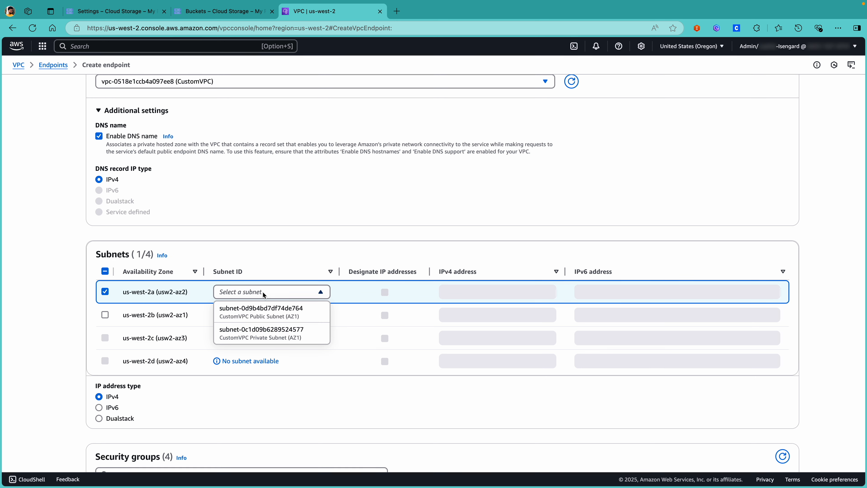
left_click(265, 333)
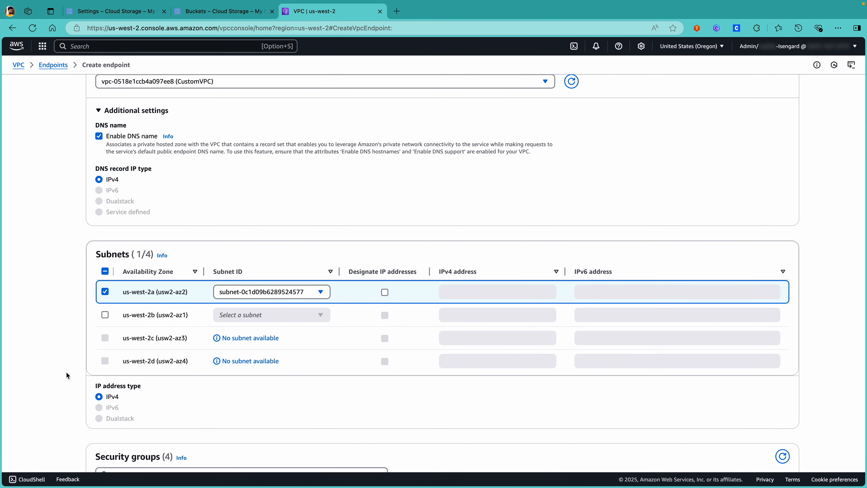
Step: Assign the default and private-server-sg security groups to the endpoint and create it
scroll(66, 372, "down", 5)
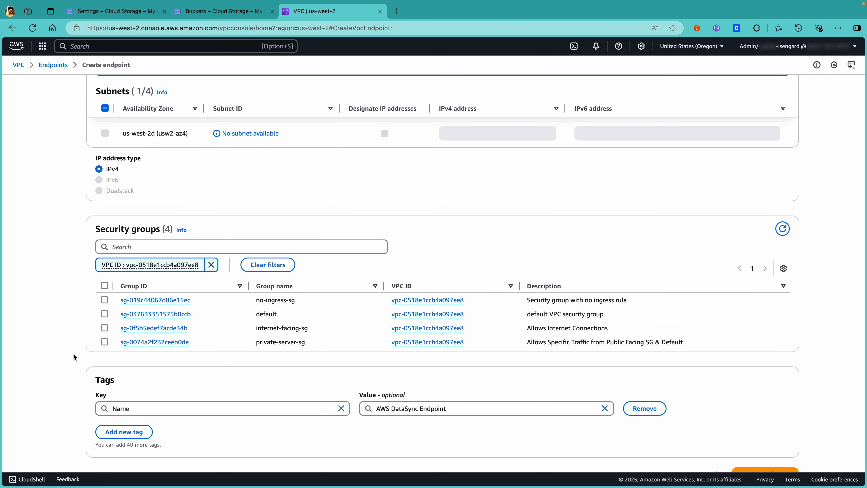
left_click(106, 314)
left_click(104, 343)
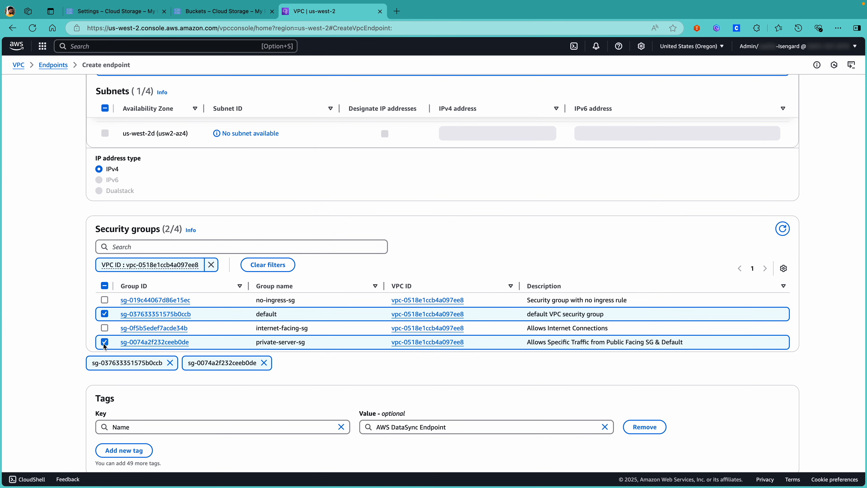
scroll(59, 379, "down", 2)
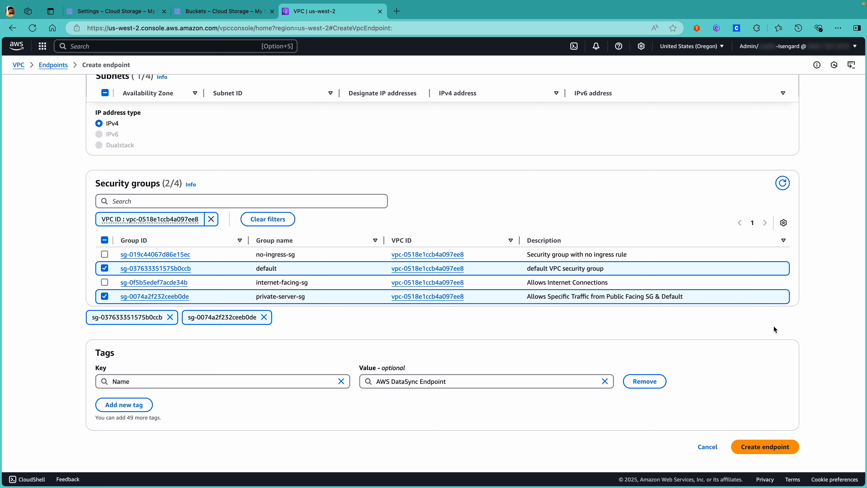
left_click(768, 451)
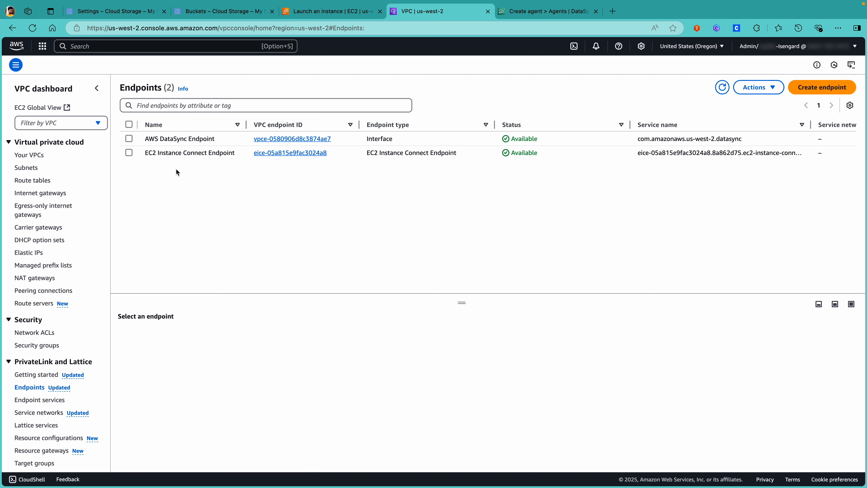
Step: Disable private DNS names for the AWS DataSync Endpoint and save the change
left_click(129, 139)
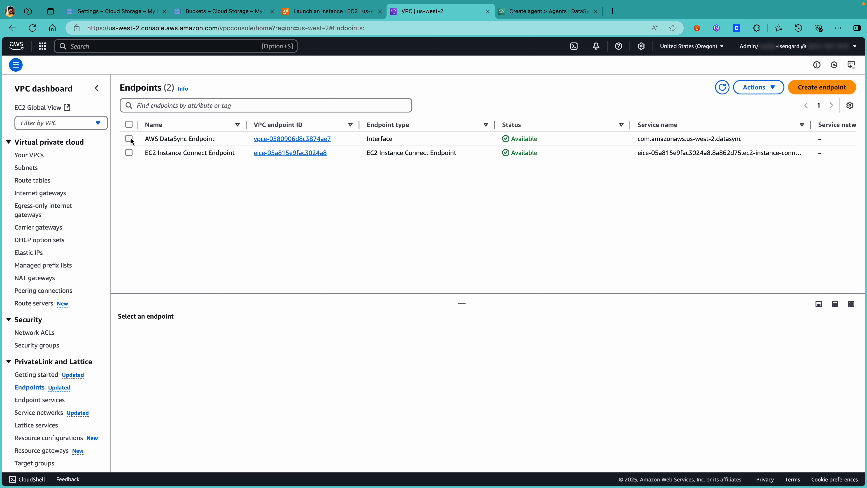
left_click(756, 87)
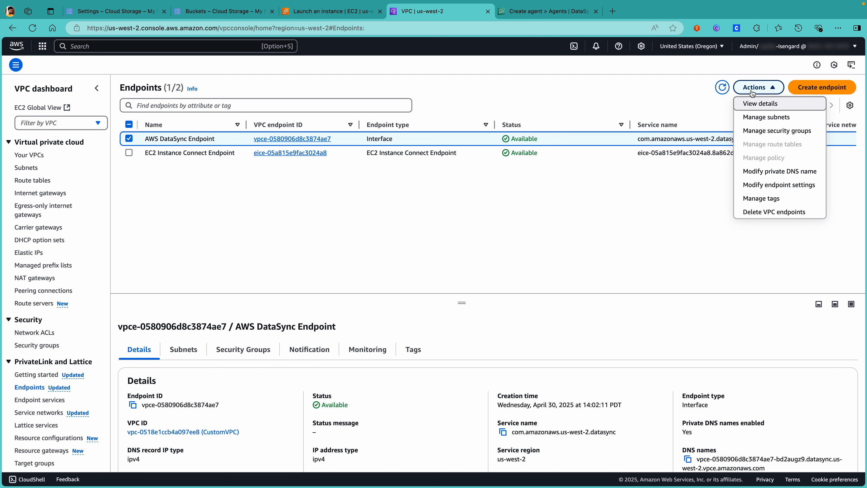
left_click(757, 171)
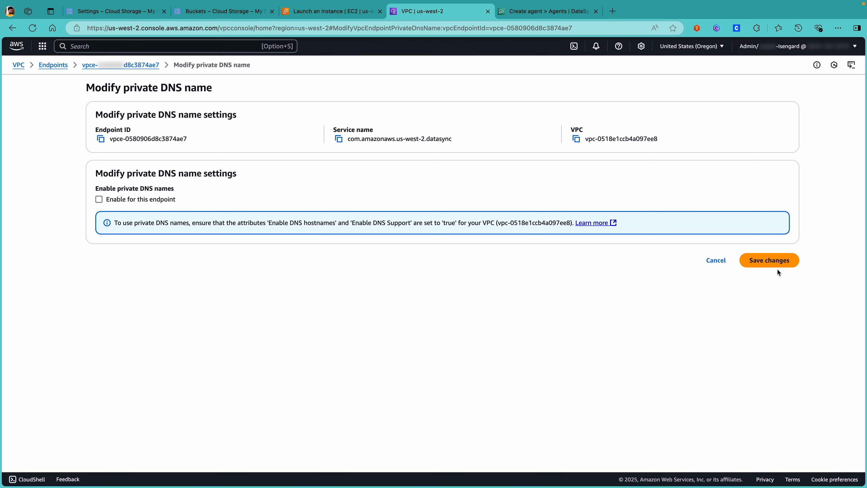
left_click(775, 260)
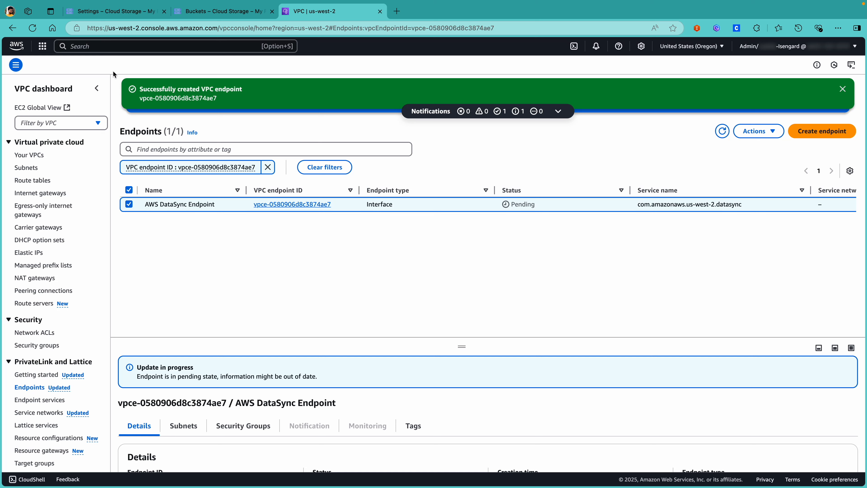
Step: Go to the EC2 service and open its AMI Catalog
left_click(94, 47)
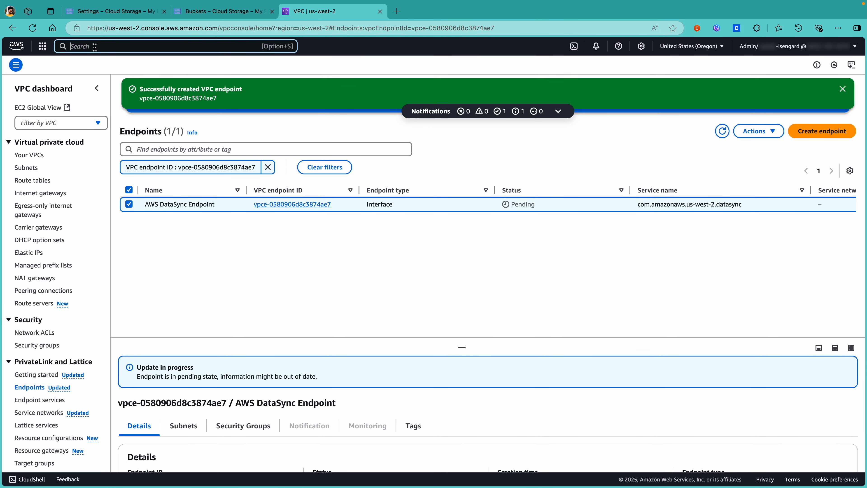
type("Ec2")
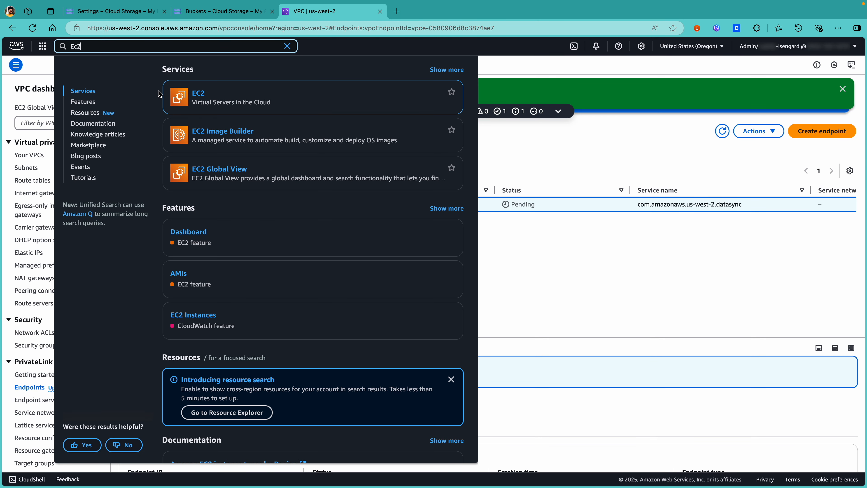
left_click(198, 93)
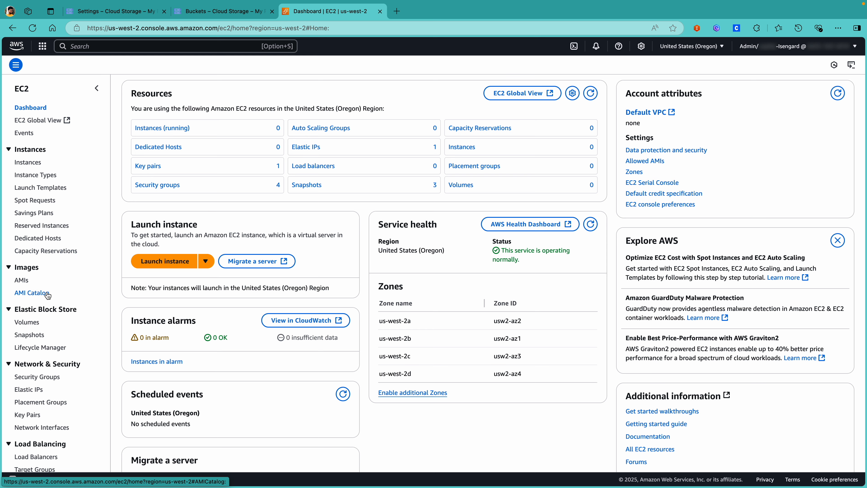
left_click(32, 292)
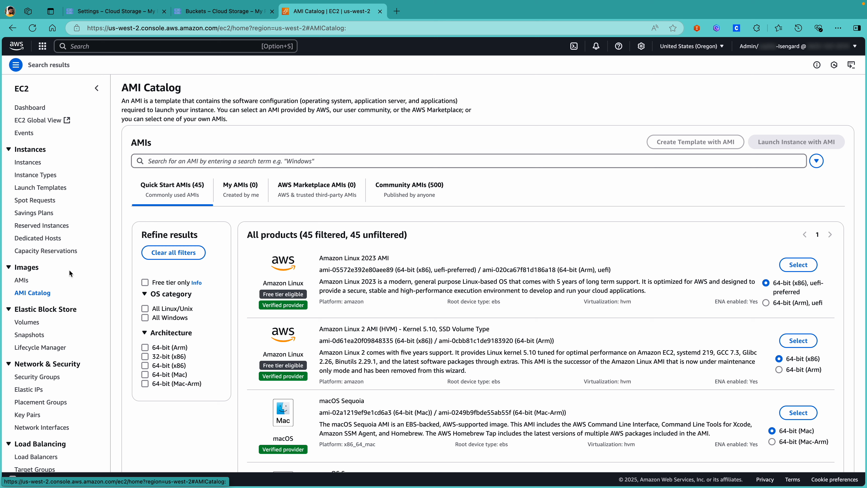
Step: Find the community AMI aws-datasync-2.0.1743427443.1-x86_64-gp2 by searching for datasync, select it and start an instance launch from it
left_click(274, 162)
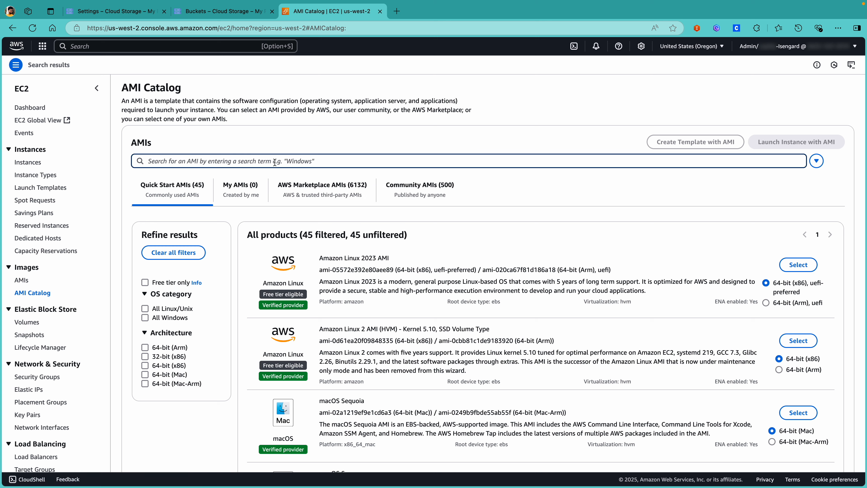
type("data")
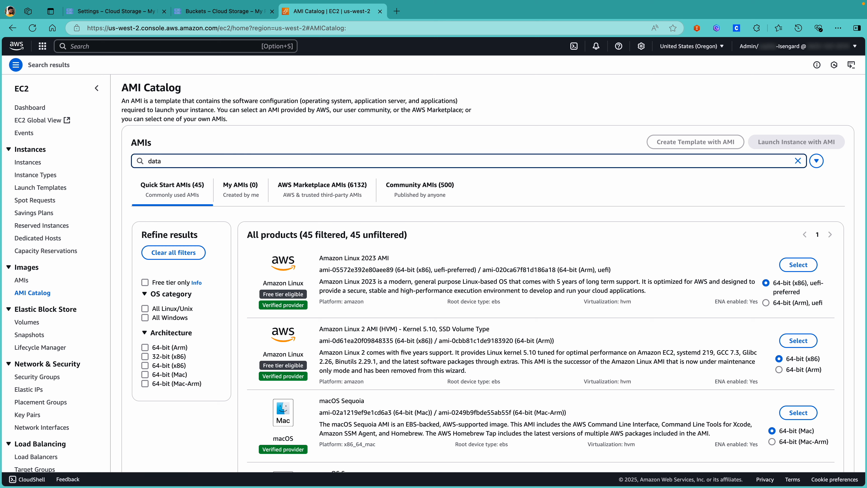
type("sync")
key("Return")
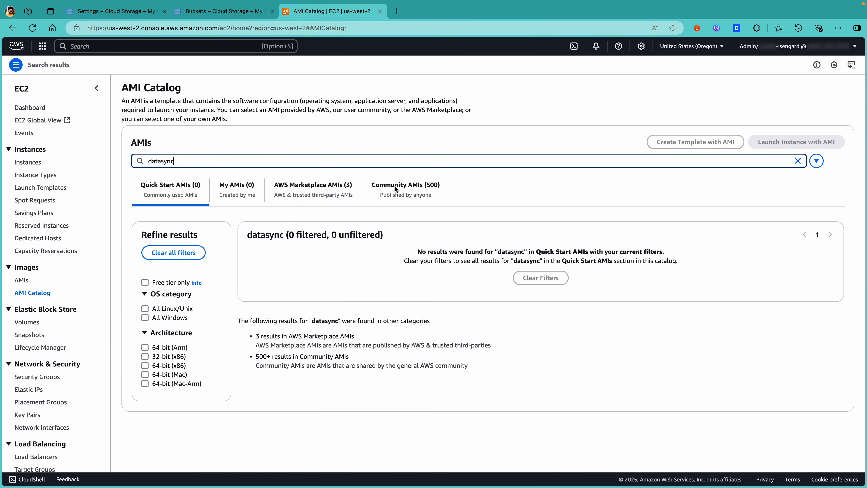
left_click(406, 193)
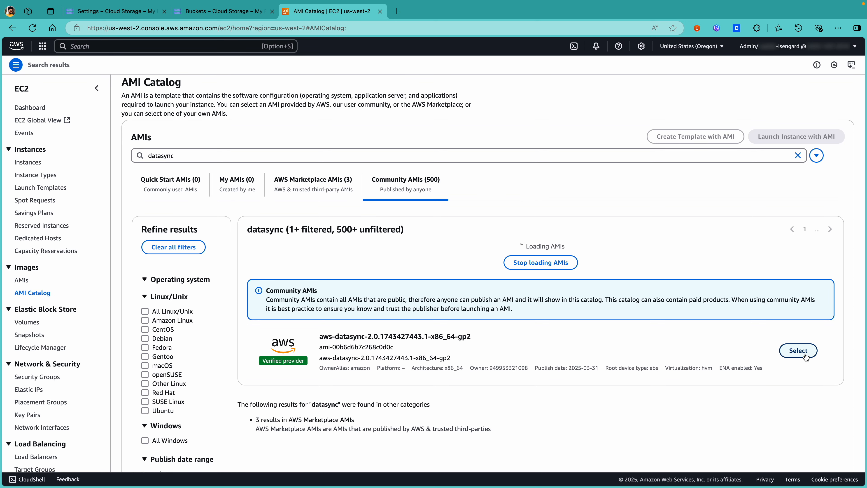
left_click(793, 354)
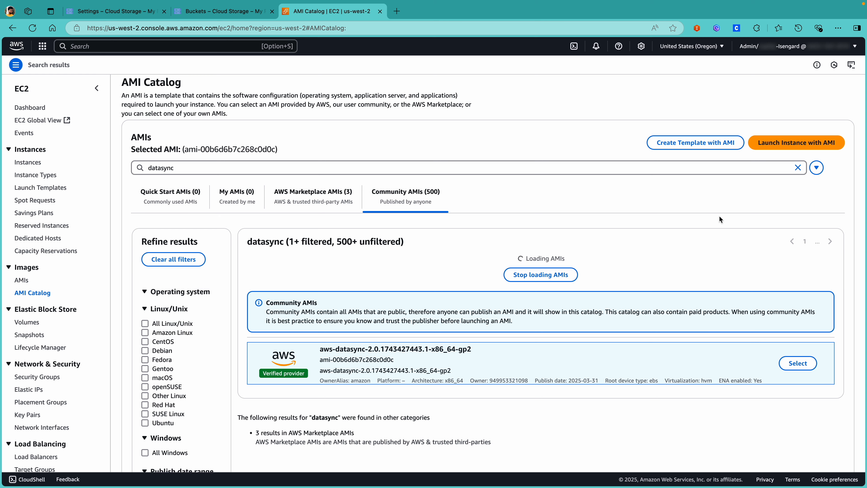
left_click(789, 147)
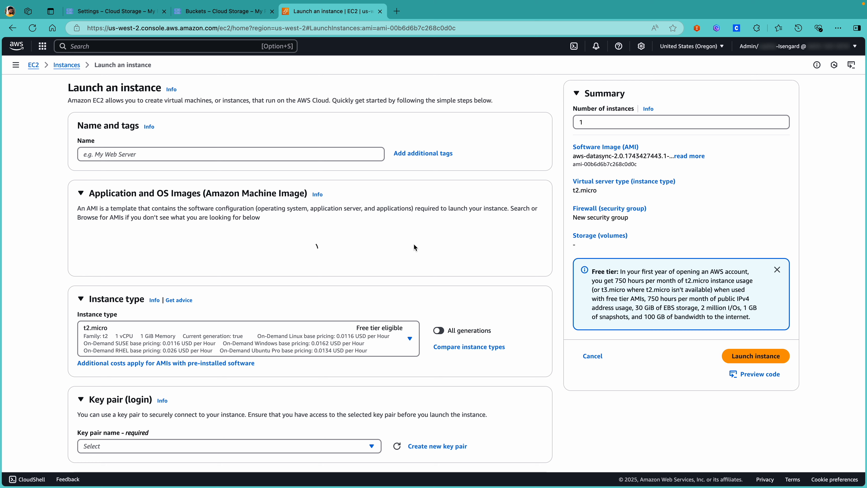
Step: Name the new instance AWS DataSync Agent
left_click(143, 149)
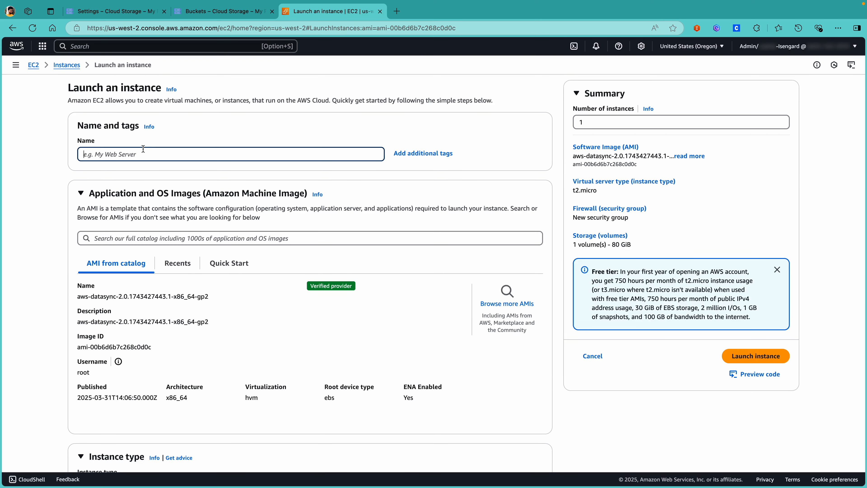
type("AWS DataSync Agent")
left_click(118, 172)
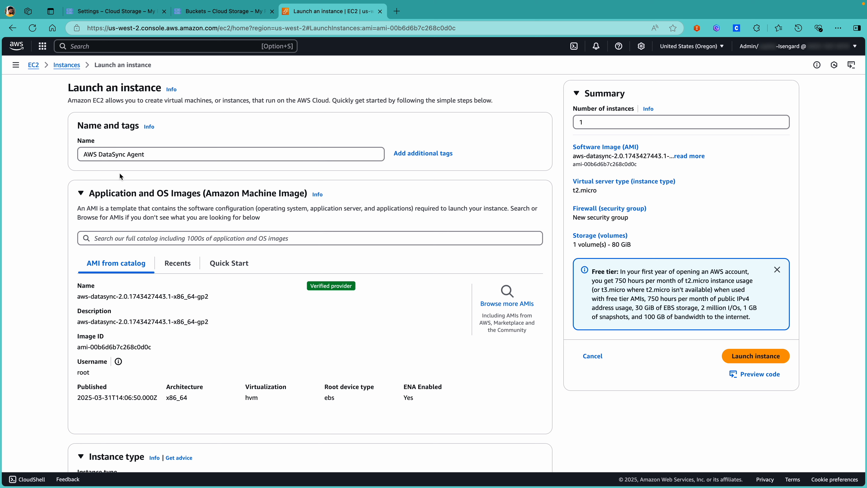
Step: Set the instance type to m5.2xlarge
scroll(119, 174, "down", 5)
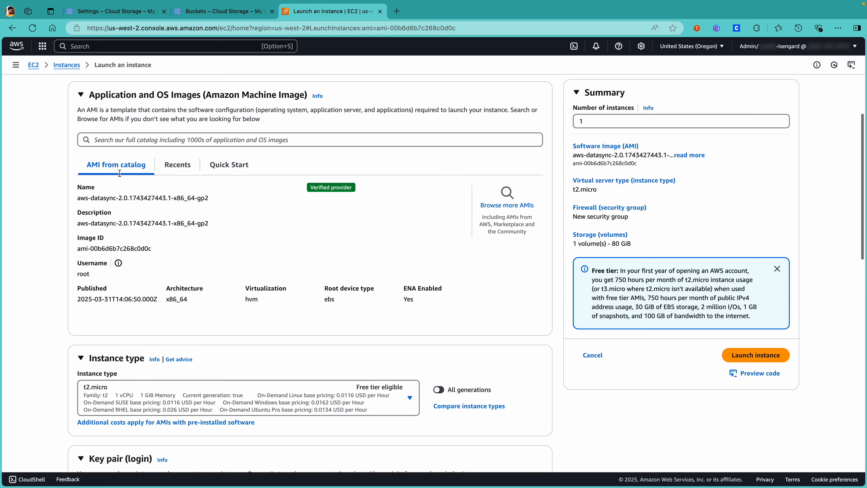
scroll(120, 176, "down", 3)
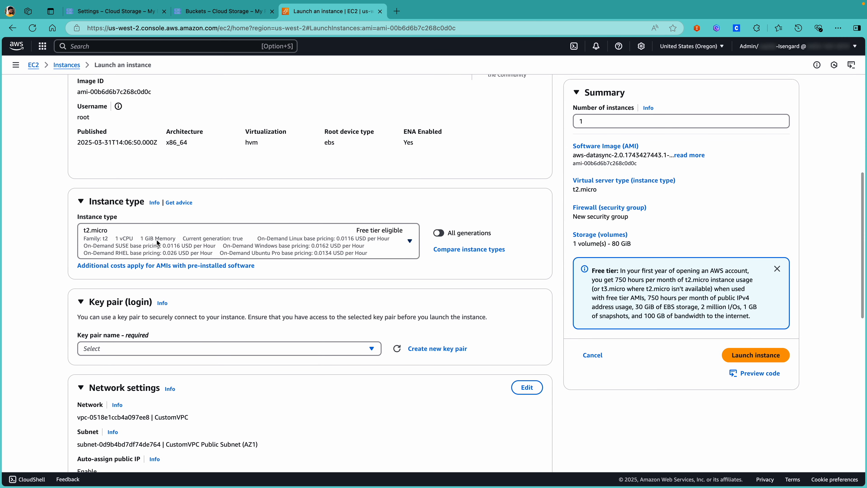
left_click(200, 238)
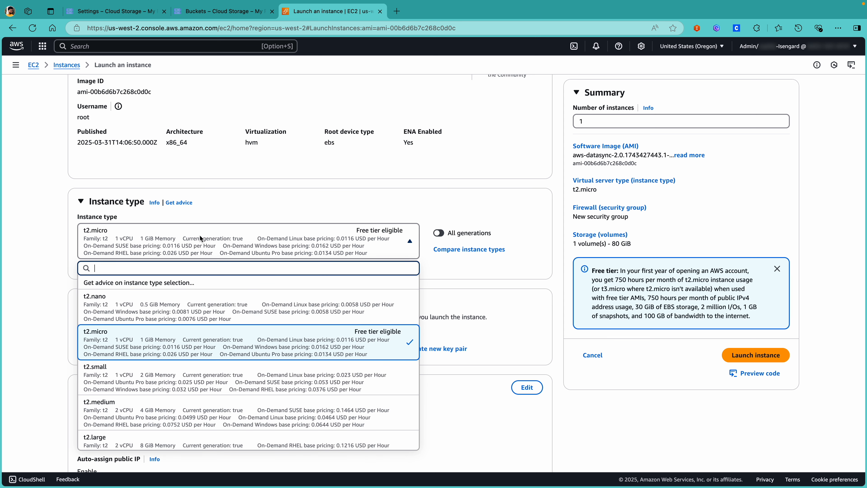
type("m5.2x")
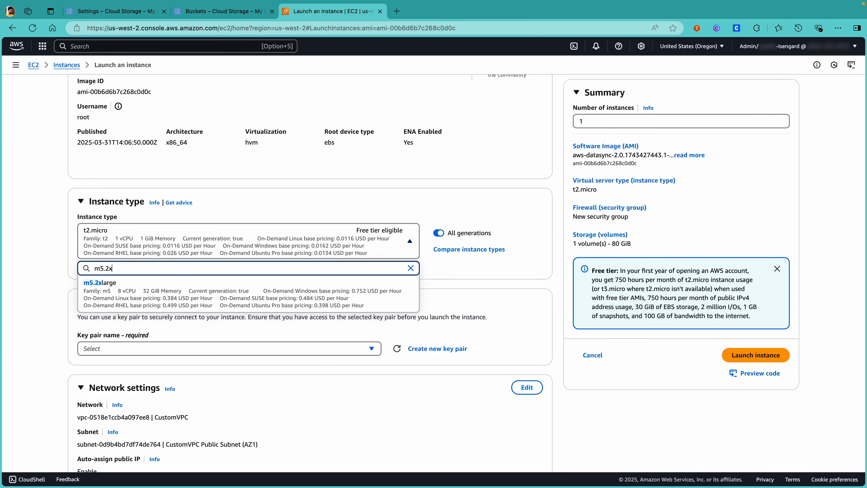
left_click(195, 284)
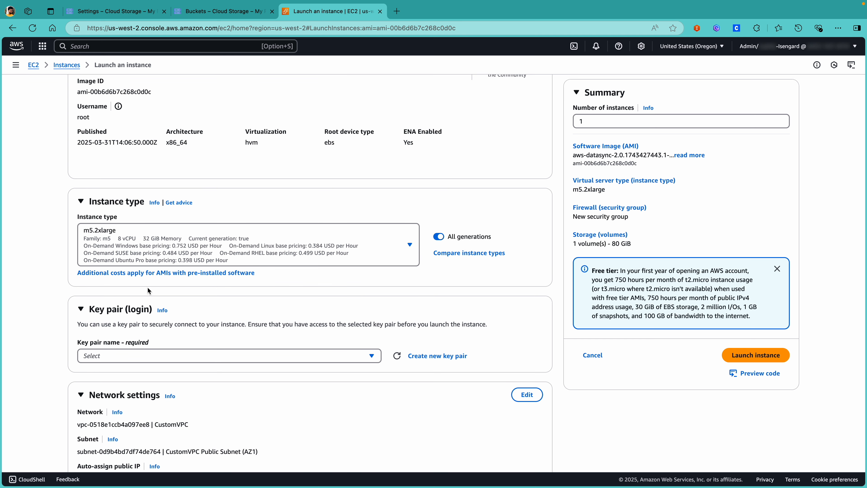
Step: Choose to proceed without a key pair for the instance login
scroll(148, 291, "down", 3)
left_click(158, 287)
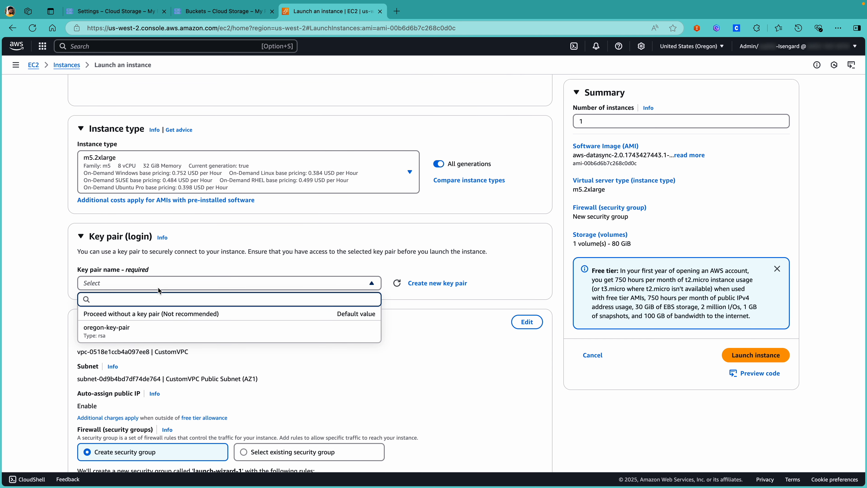
left_click(165, 314)
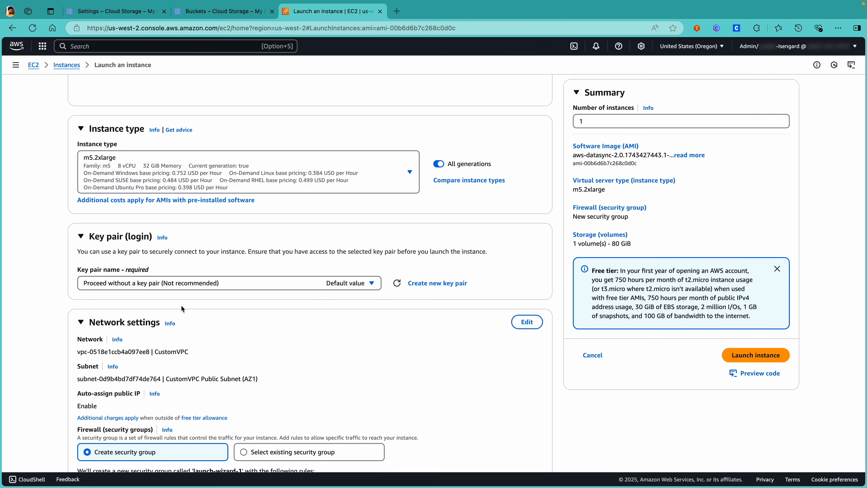
Step: Edit the network settings and choose CustomVPC Public Subnet (AZ1) as the instance's subnet
scroll(181, 305, "down", 5)
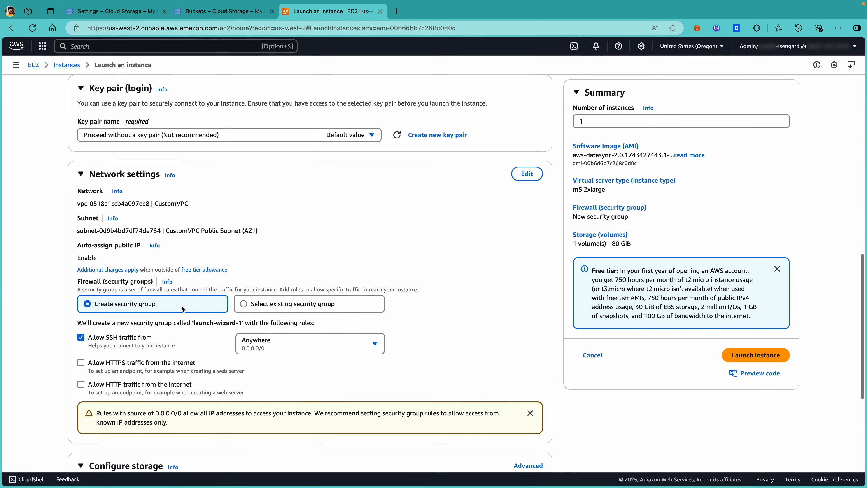
scroll(181, 307, "down", 1)
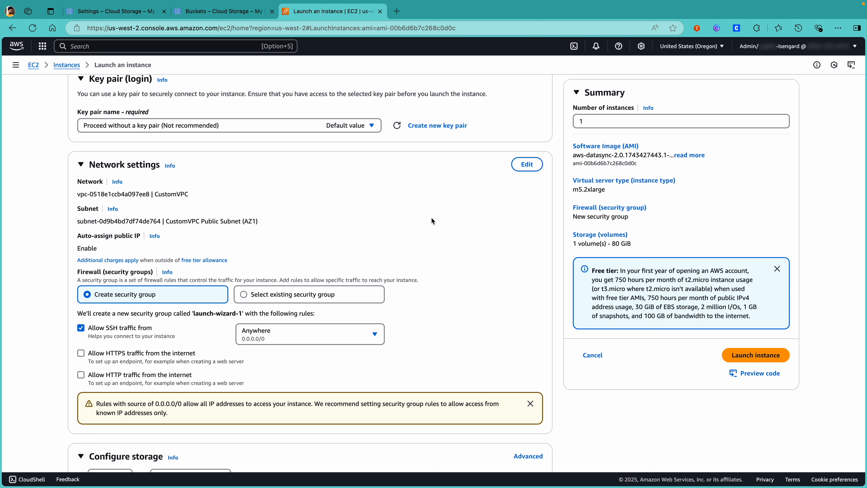
left_click(527, 164)
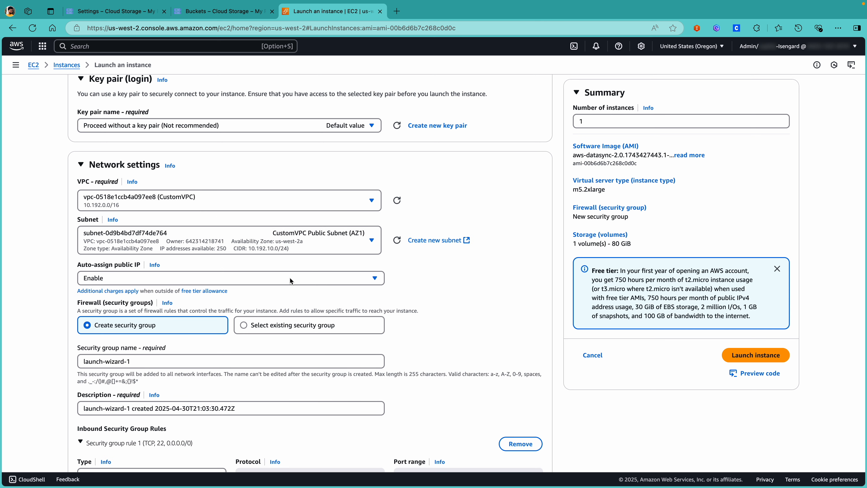
left_click(264, 249)
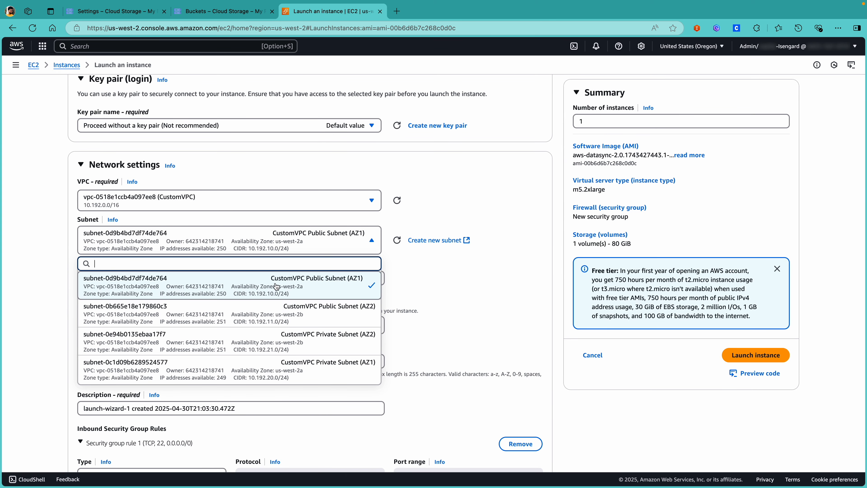
left_click(269, 287)
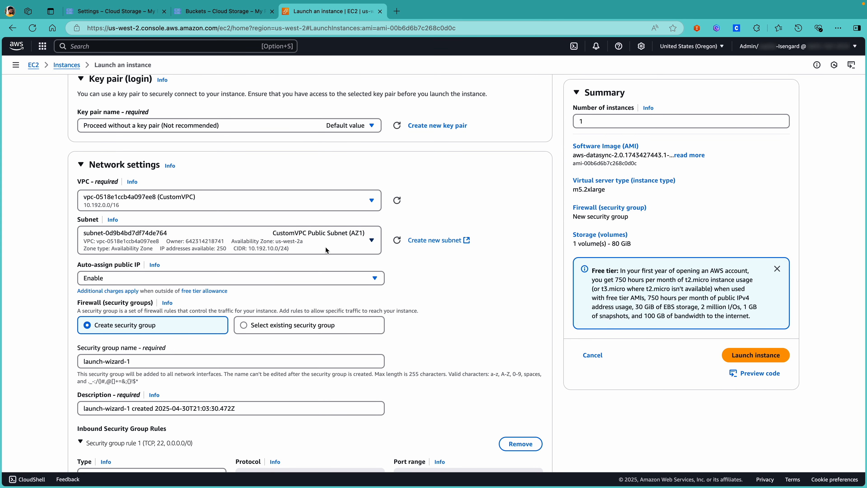
Step: Use an existing security group for the instance's firewall and assign internet-facing-sg
scroll(235, 276, "down", 3)
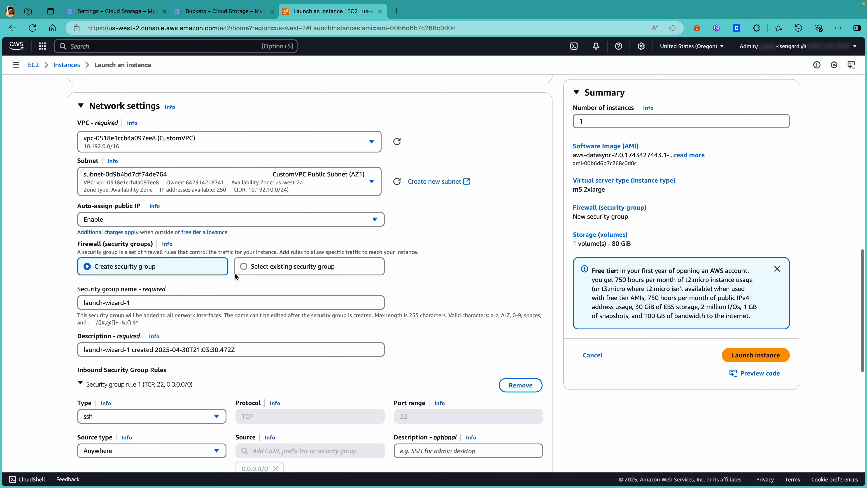
left_click(246, 267)
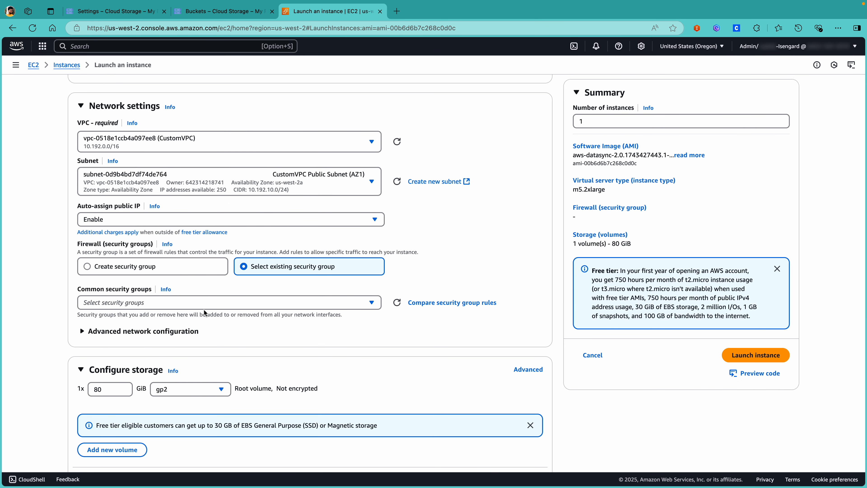
left_click(214, 303)
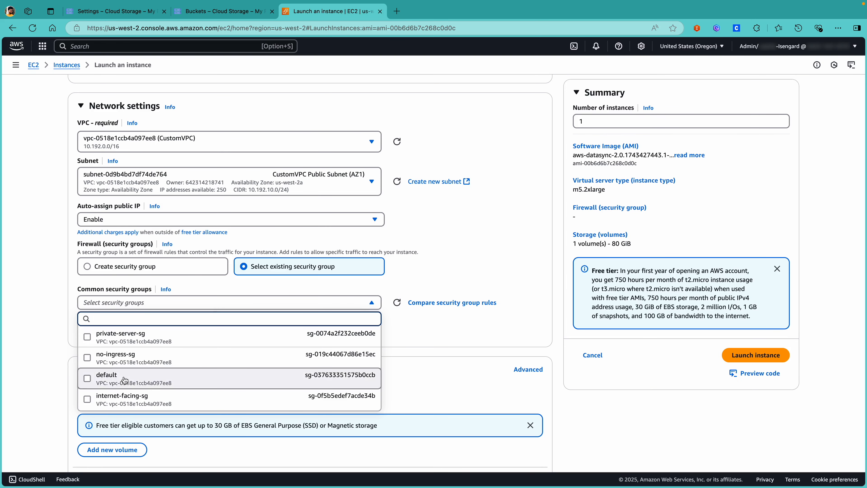
left_click(87, 398)
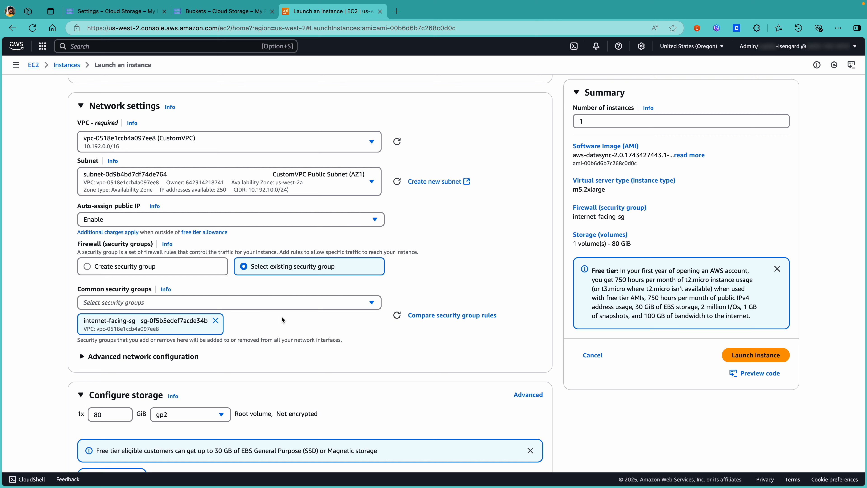
Step: Review the storage, instance type and network settings, then launch the AWS DataSync Agent instance
scroll(282, 319, "down", 4)
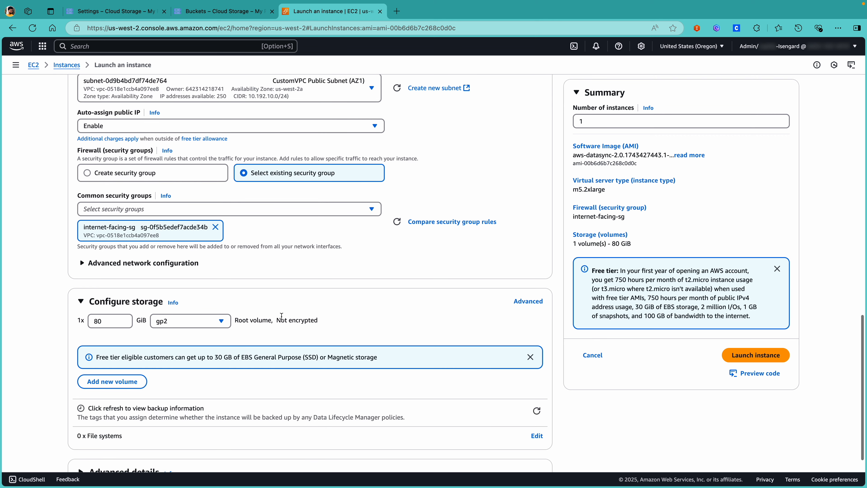
scroll(281, 316, "up", 10)
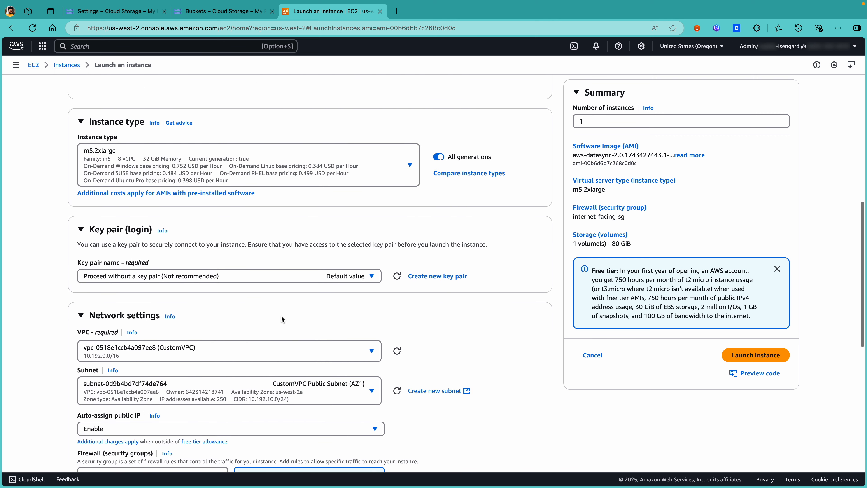
scroll(281, 319, "down", 10)
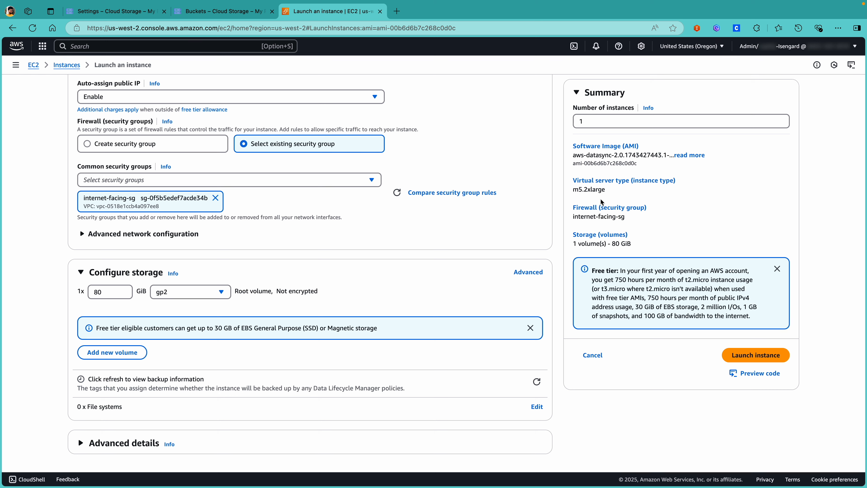
left_click(749, 357)
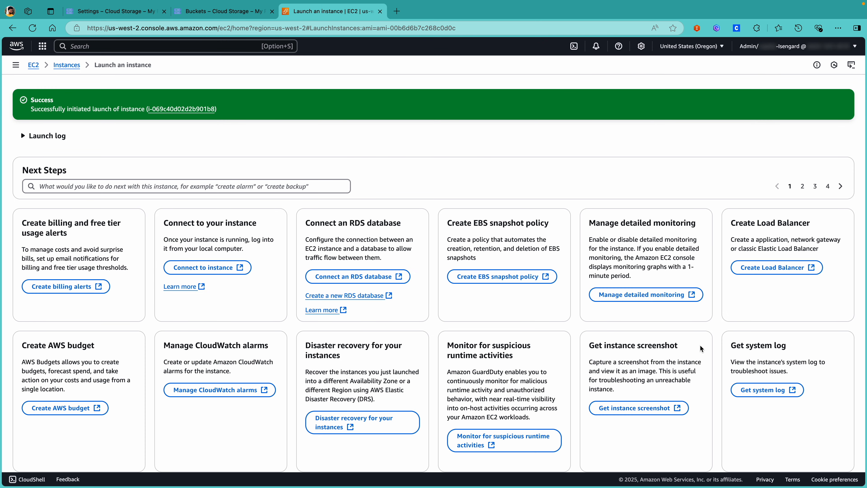
Step: Add the default security group to the AWS DataSync Agent instance alongside internet-facing-sg and save the change
left_click(201, 109)
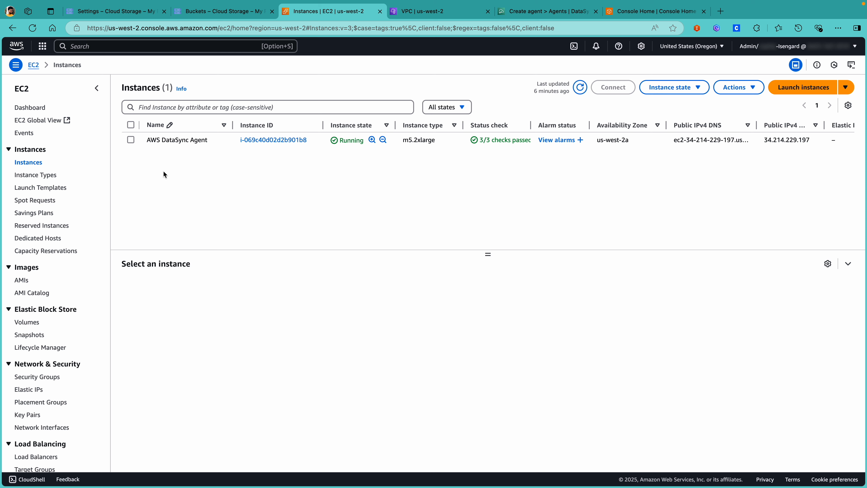
left_click(129, 139)
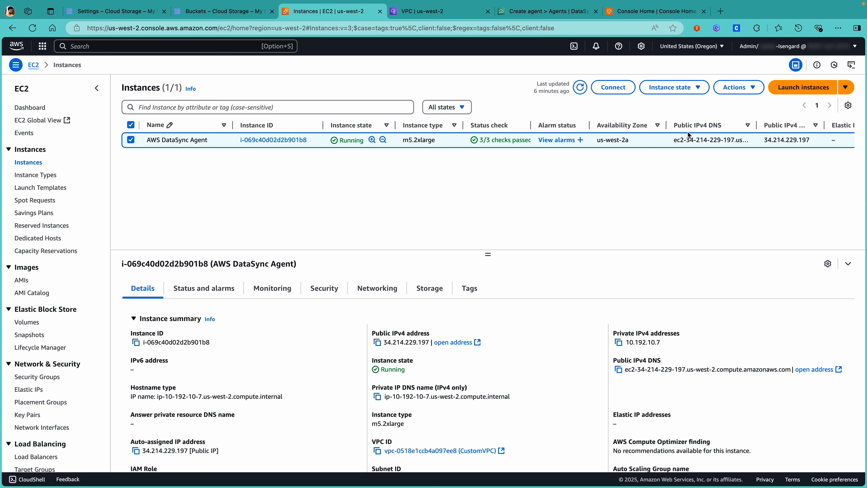
left_click(736, 92)
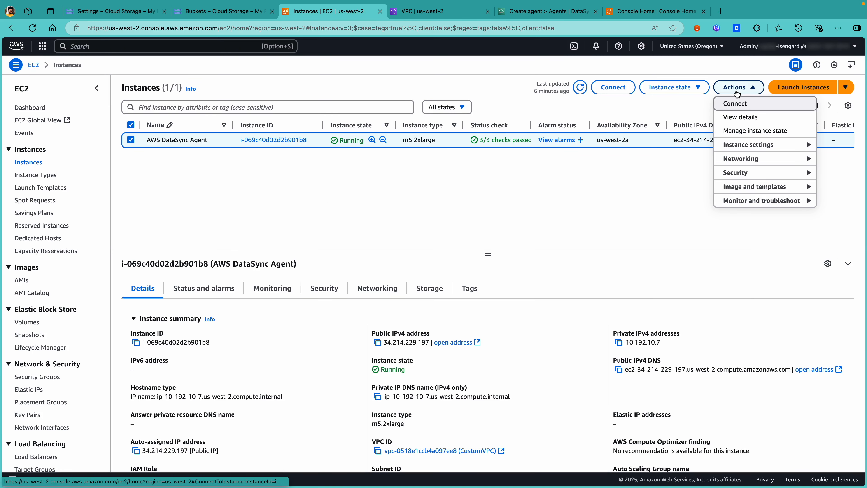
mouse_move(731, 174)
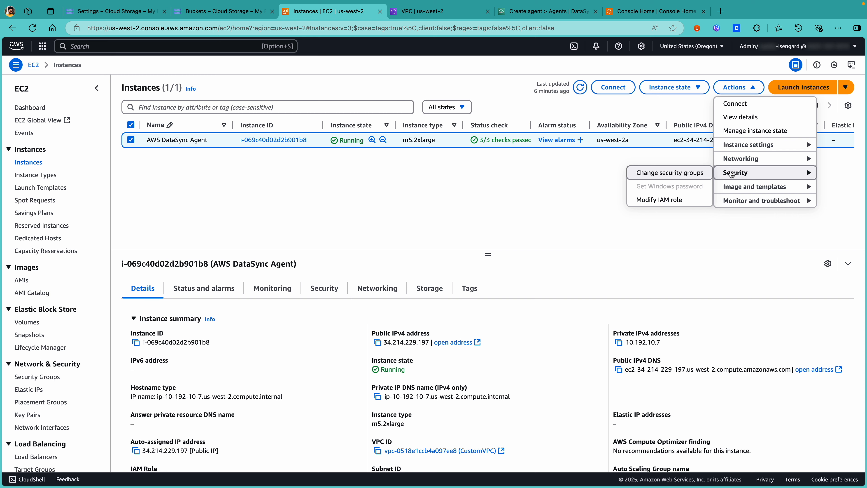
left_click(679, 173)
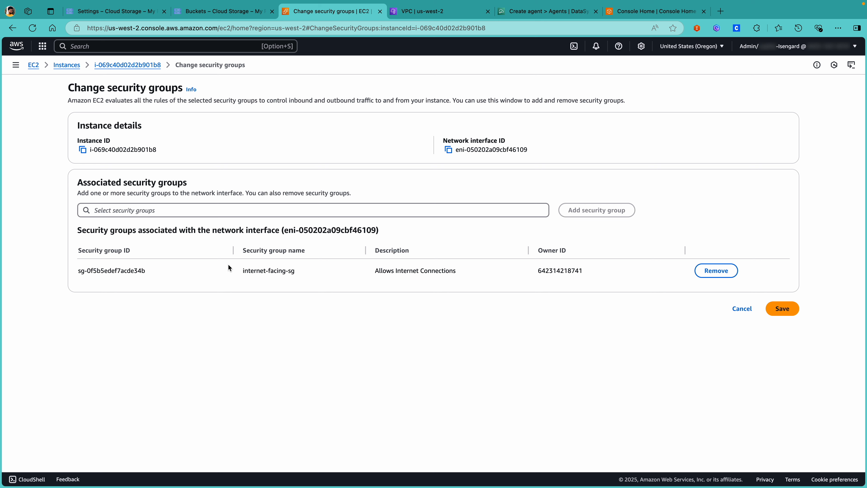
left_click(281, 210)
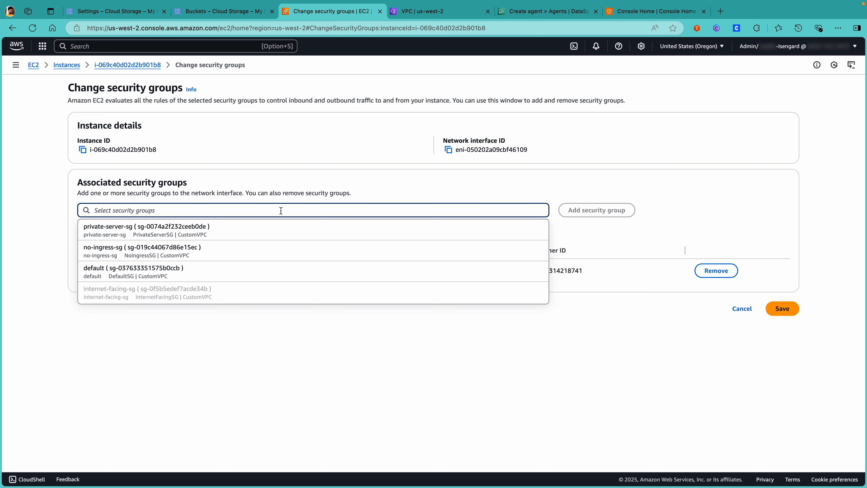
left_click(242, 270)
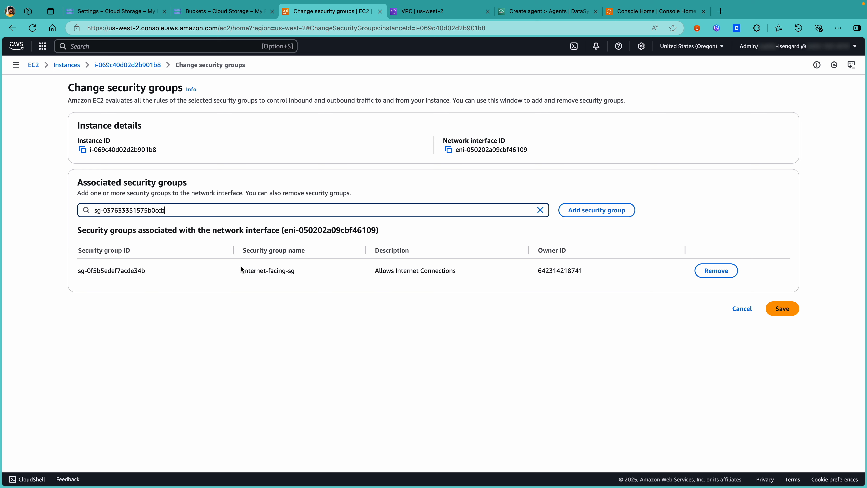
left_click(614, 212)
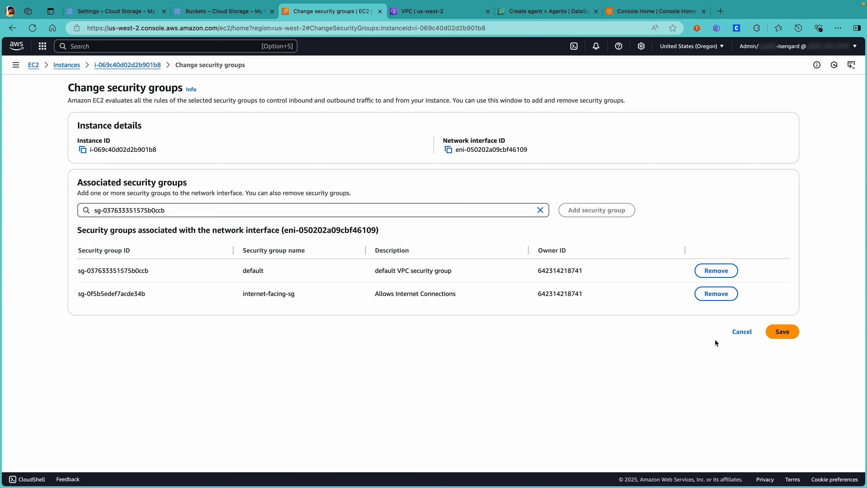
left_click(775, 333)
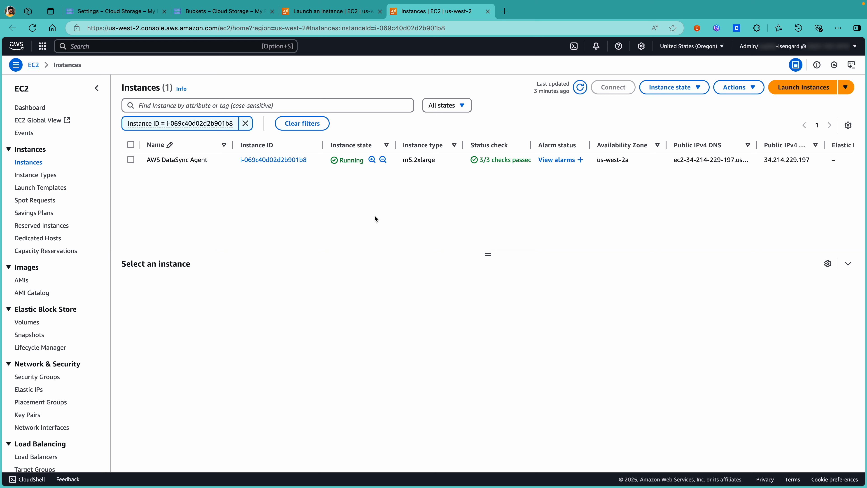
Step: Copy the AWS DataSync Agent instance's public IPv4 address and start creating a new agent in the DataSync service
left_click(131, 159)
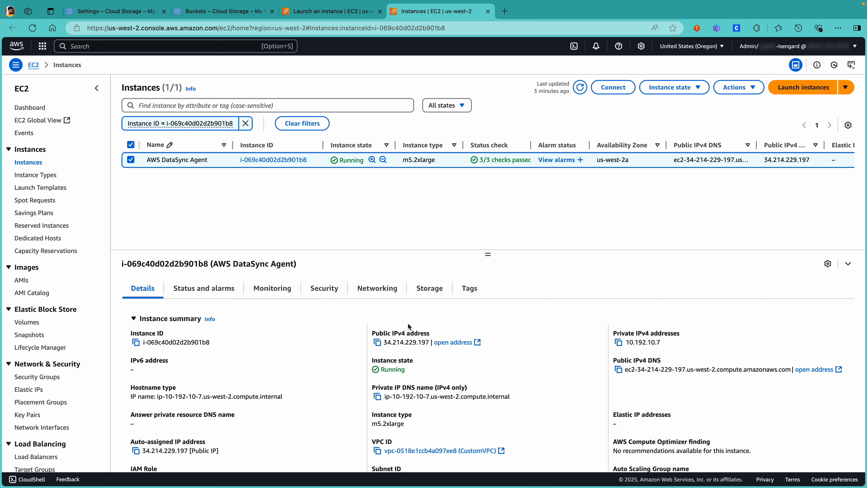
left_click(378, 343)
left_click(120, 46)
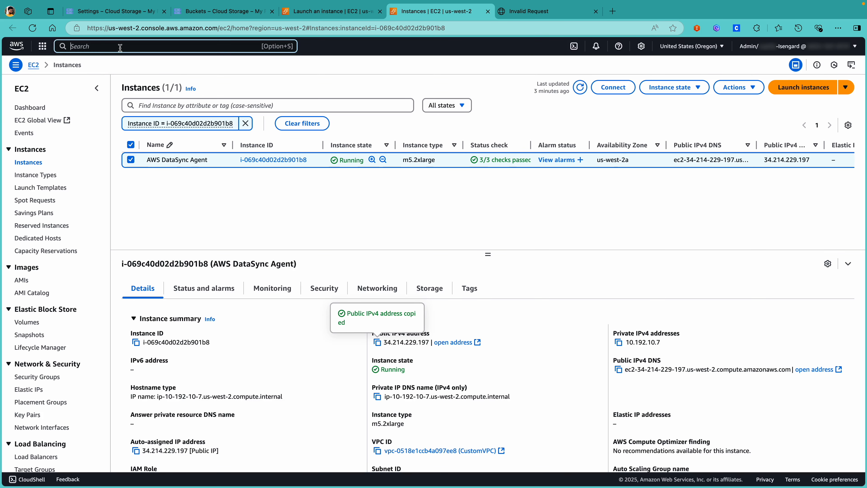
type("DataSync")
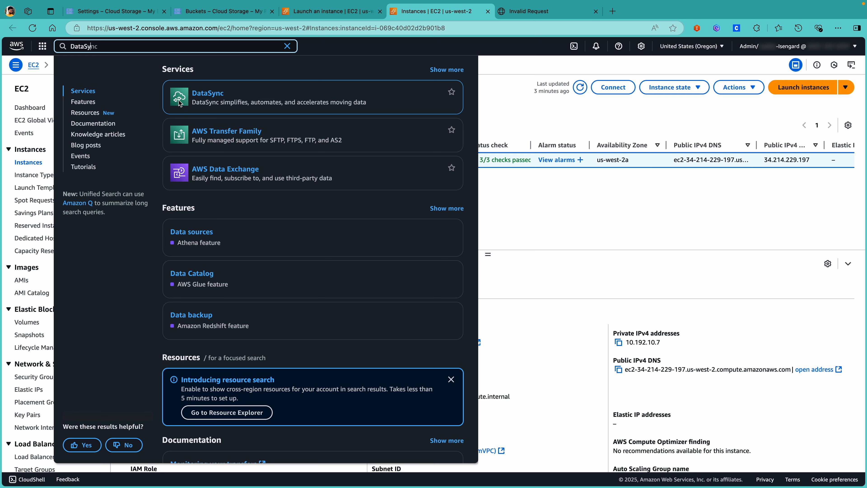
left_click(210, 98)
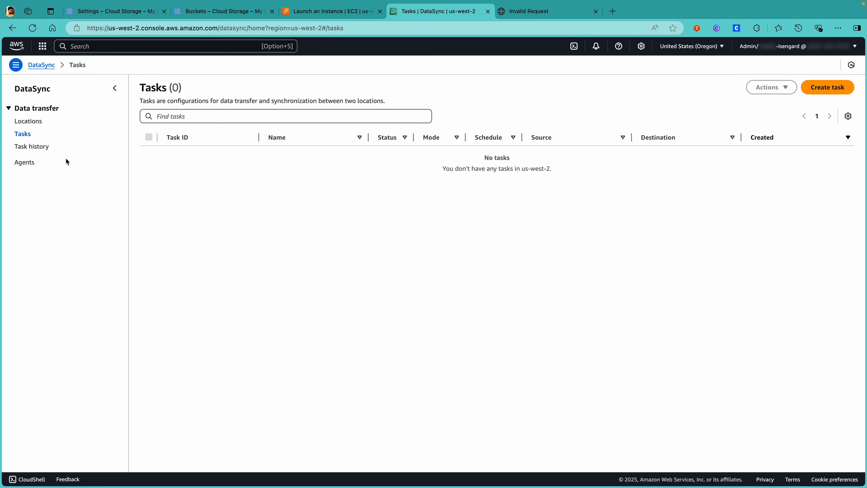
left_click(29, 166)
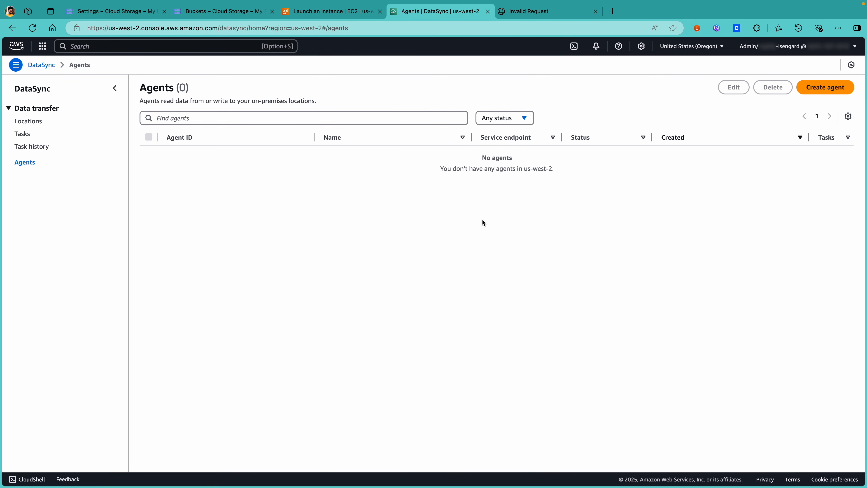
left_click(826, 90)
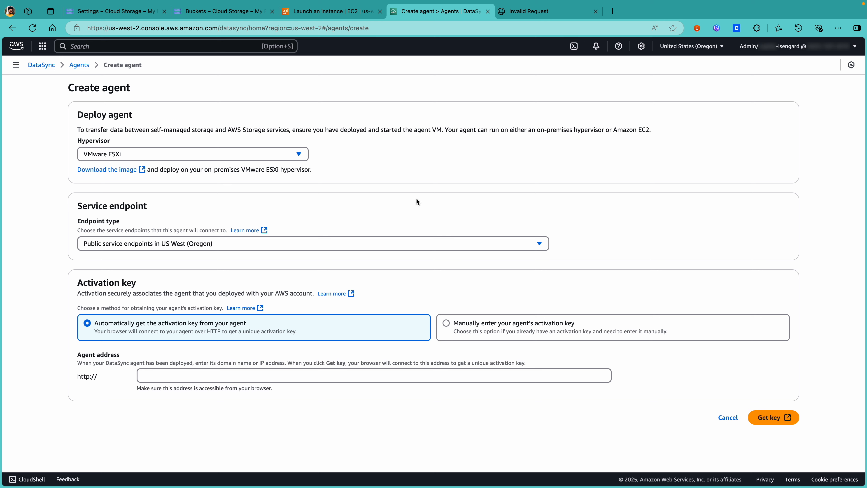
Step: Set the hypervisor to Amazon EC2 and use VPC endpoints using AWS PrivateLink, with the datasync endpoint, CustomVPC Private Subnet (AZ1) and default security group
left_click(287, 154)
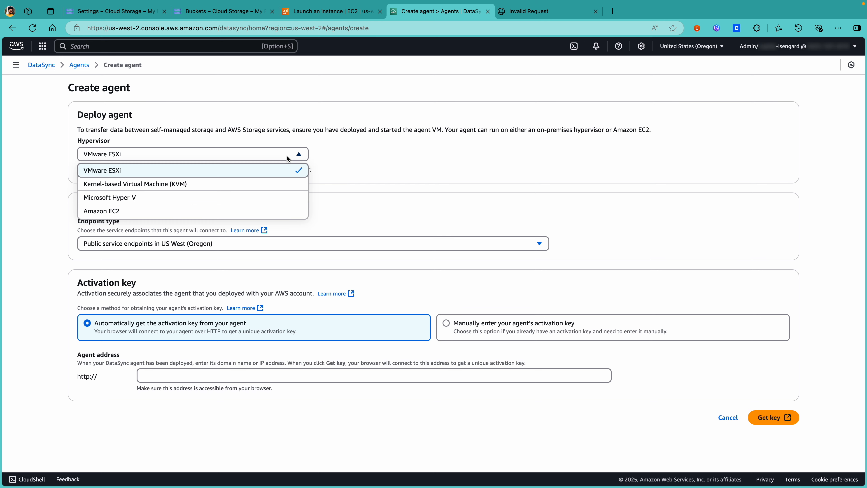
left_click(242, 211)
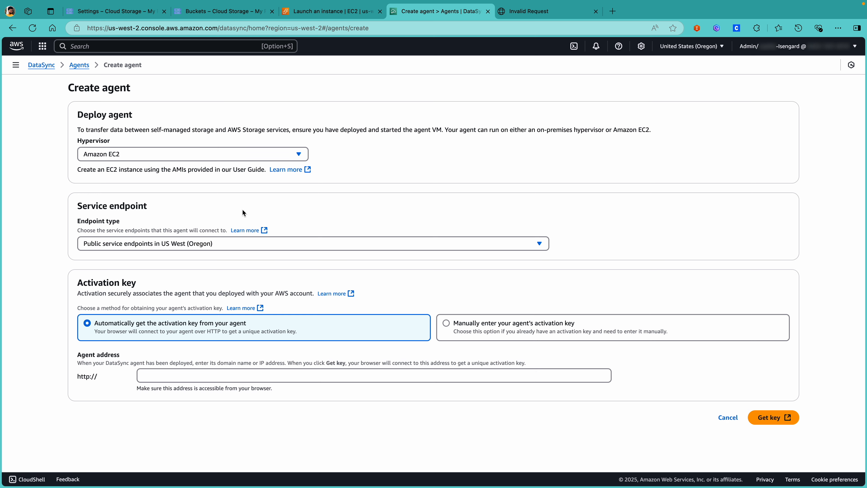
left_click(208, 246)
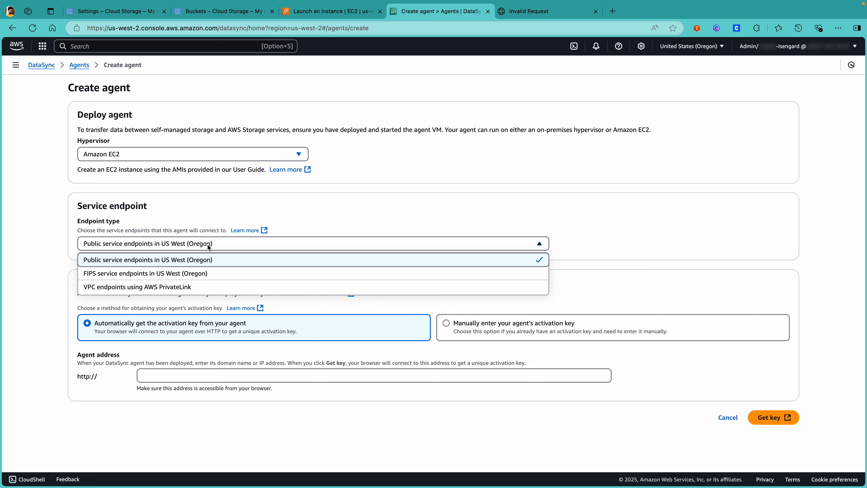
left_click(193, 285)
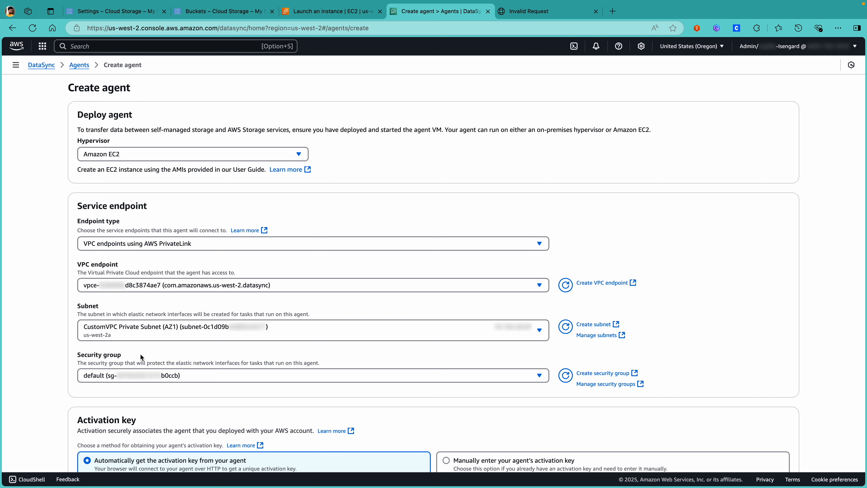
Step: Enter the copied public IP 34.214.229.197 as the agent address and request the activation key automatically from the agent
scroll(163, 345, "down", 3)
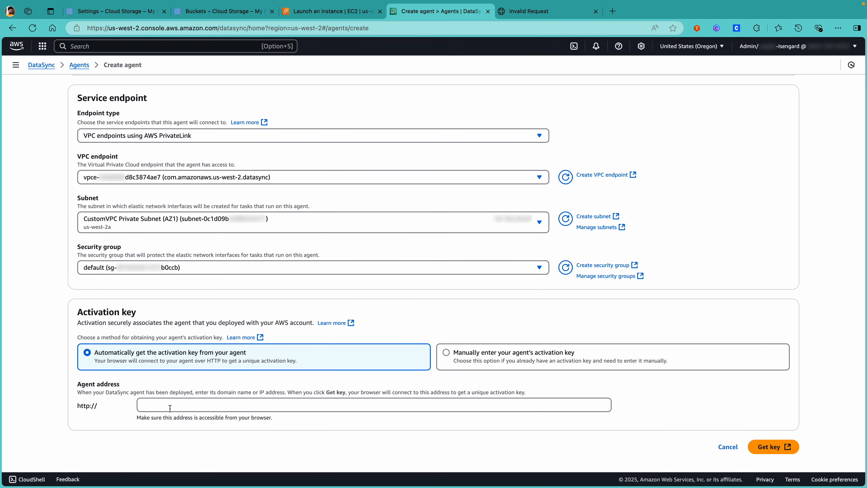
left_click(178, 405)
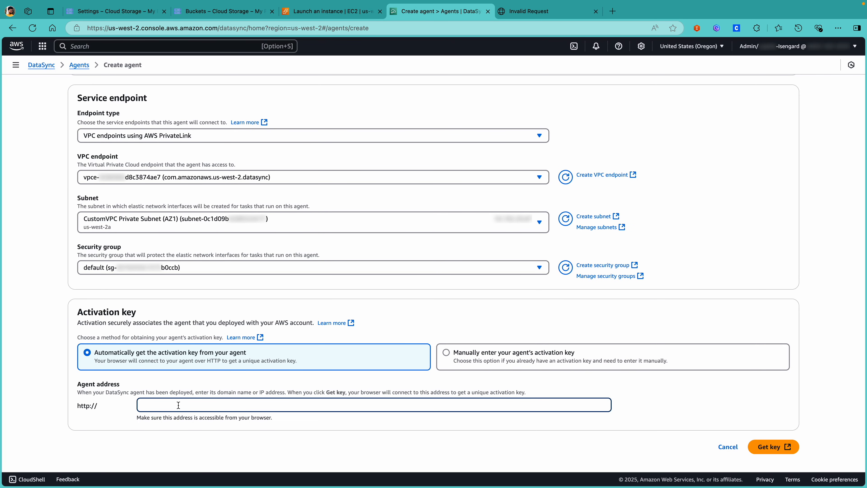
key("super+v")
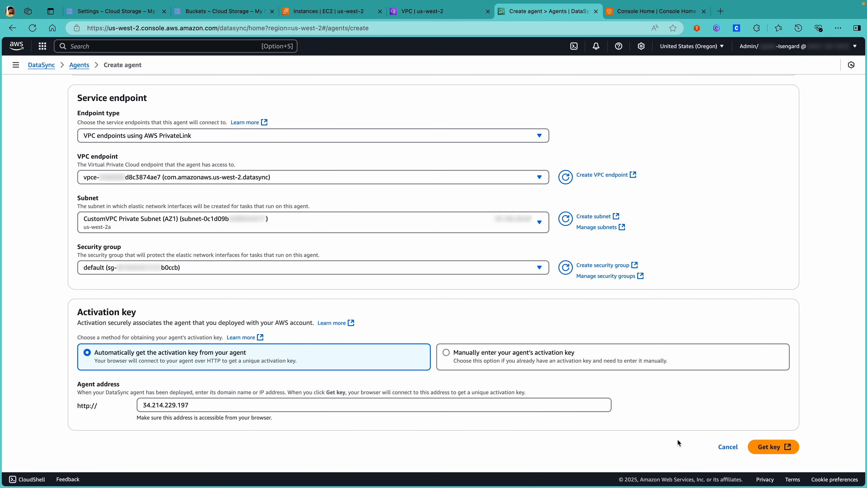
left_click(764, 447)
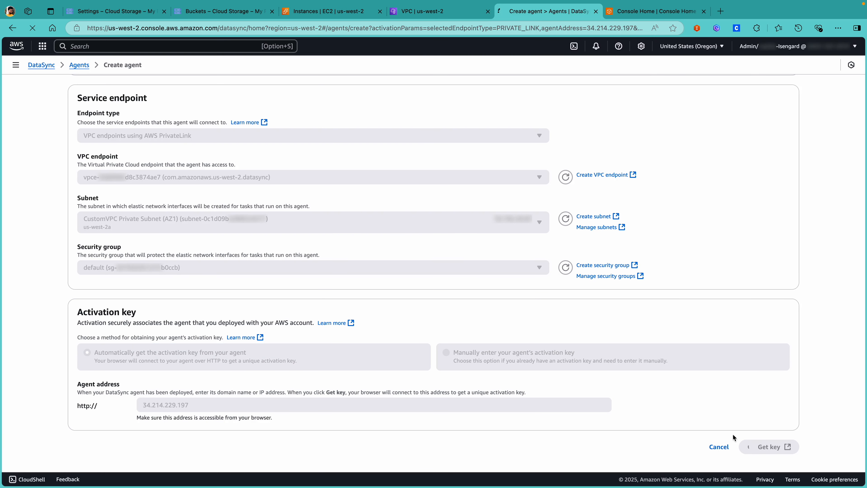
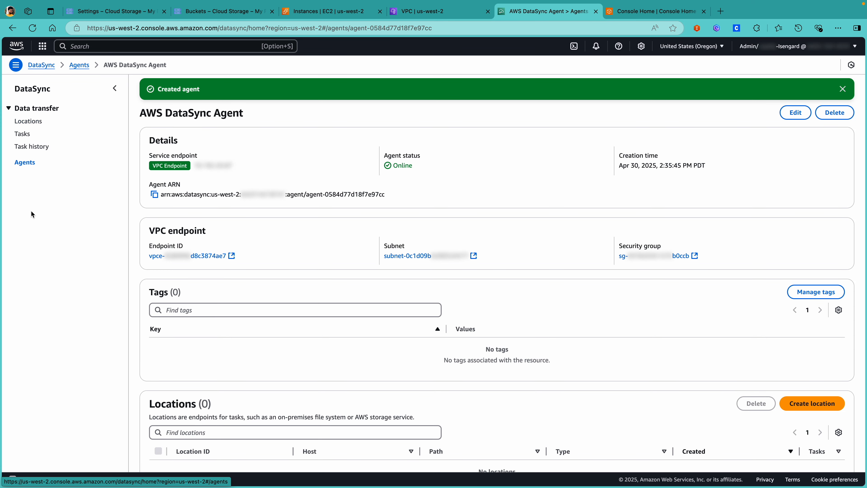
Step: Start a new DataSync location of type Object storage and assign AWS DataSync Agent to it
left_click(37, 125)
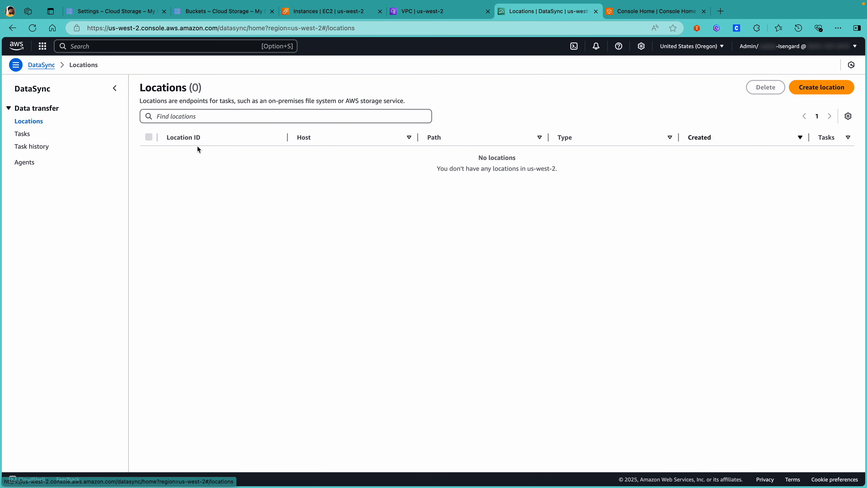
left_click(819, 93)
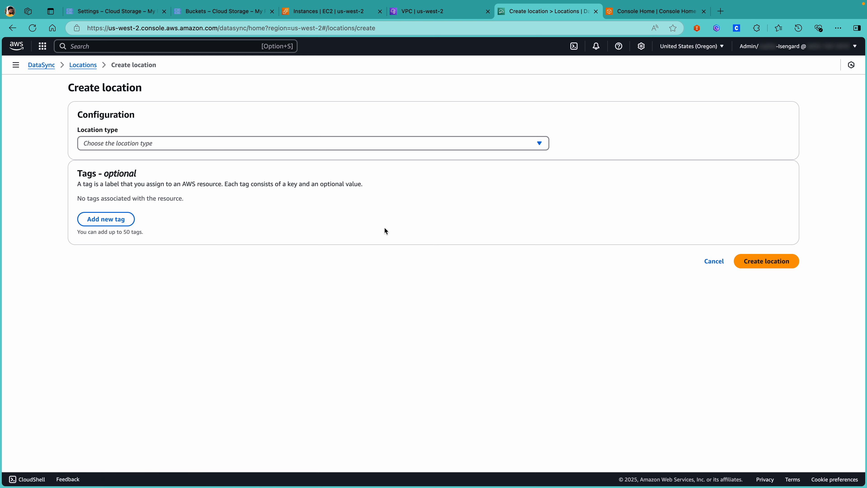
left_click(148, 147)
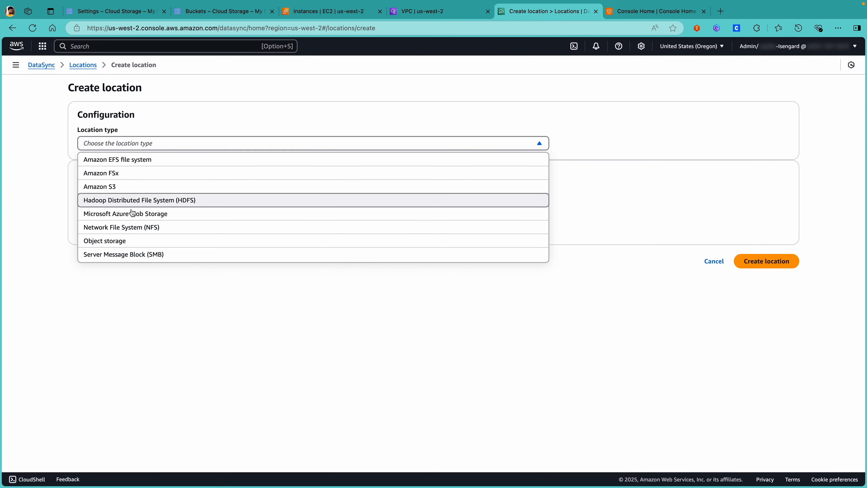
left_click(125, 240)
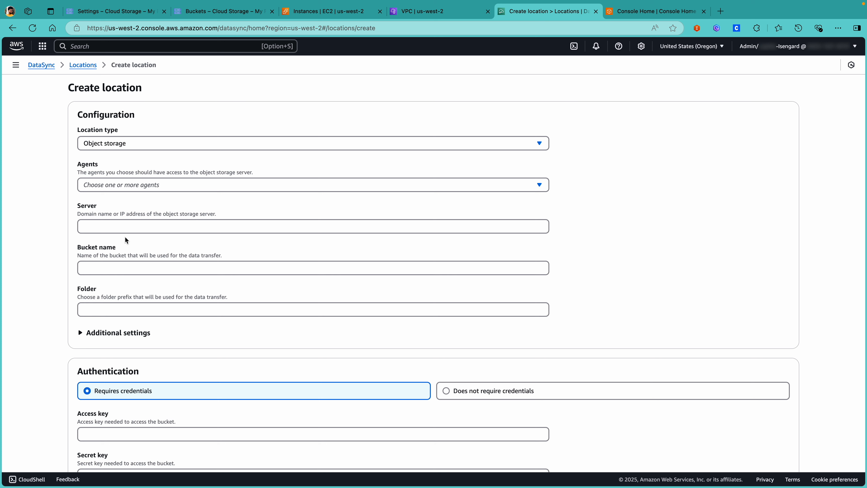
left_click(152, 189)
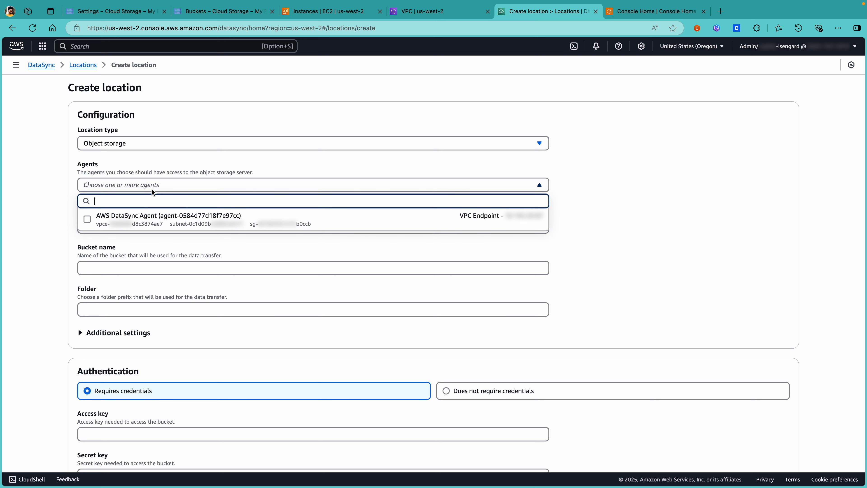
left_click(87, 219)
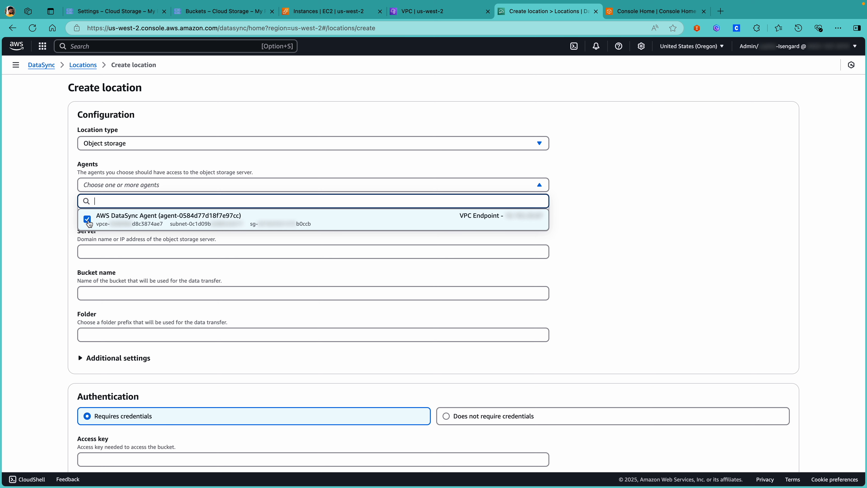
left_click(76, 235)
Step: Set the object storage location's server to storage.googleapis.com
left_click(101, 247)
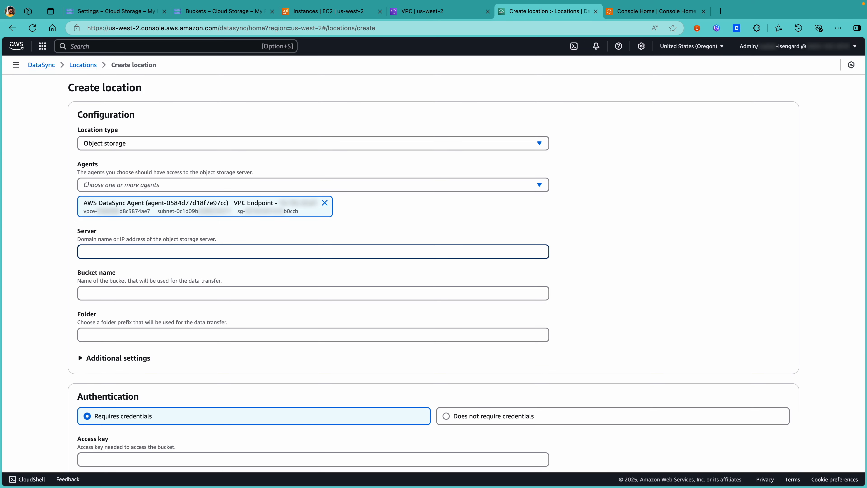
key("super+Tab")
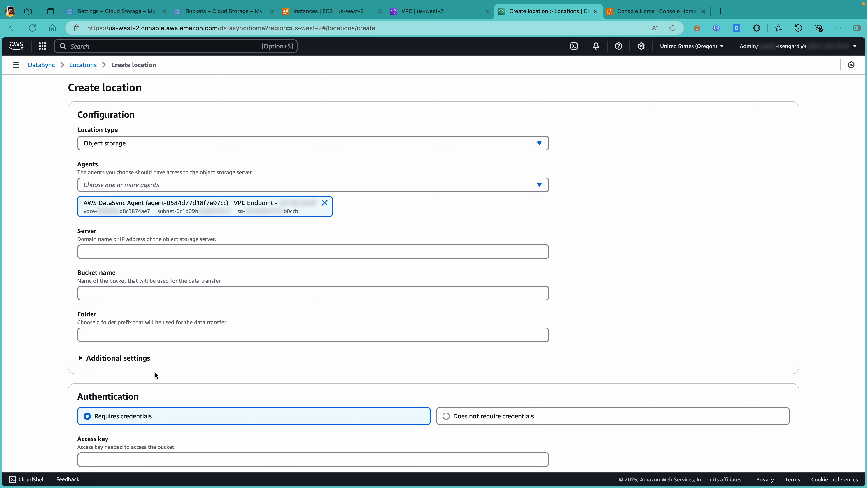
left_click(129, 251)
type("storage.googleapis.com")
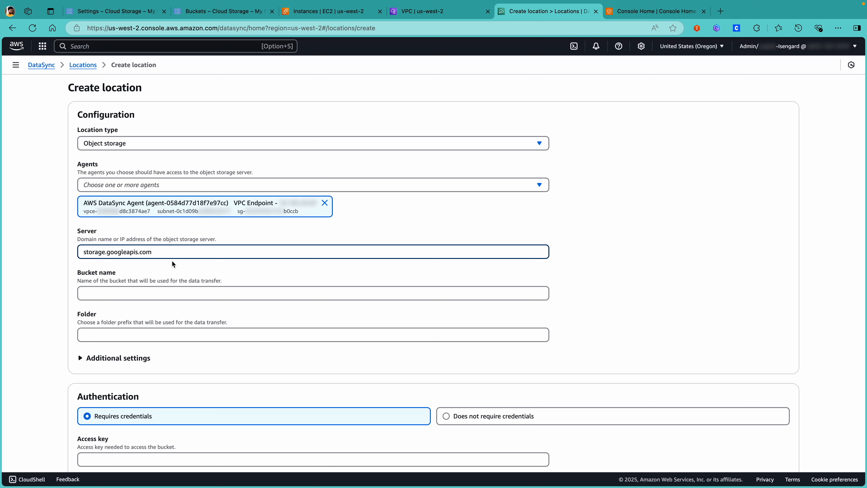
Step: Set the object storage location's bucket name to demo-bucket-green-mystery, copied from the bucket's details in Google Cloud
left_click(165, 288)
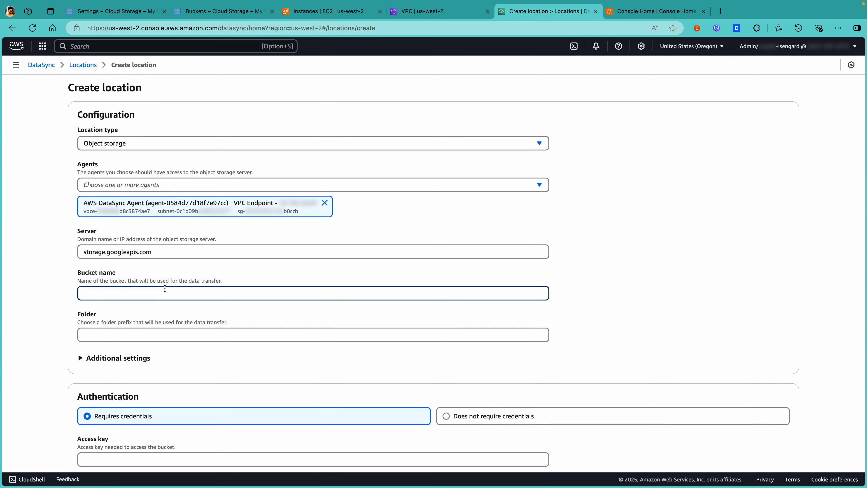
left_click(225, 13)
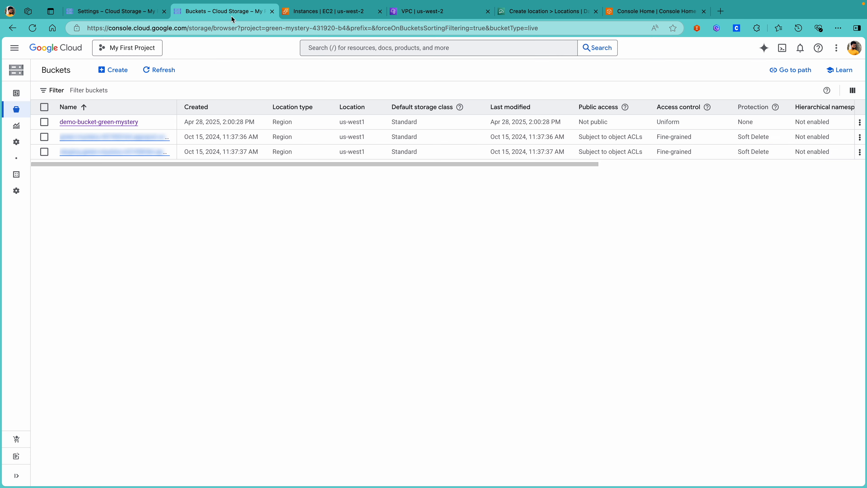
left_click(99, 123)
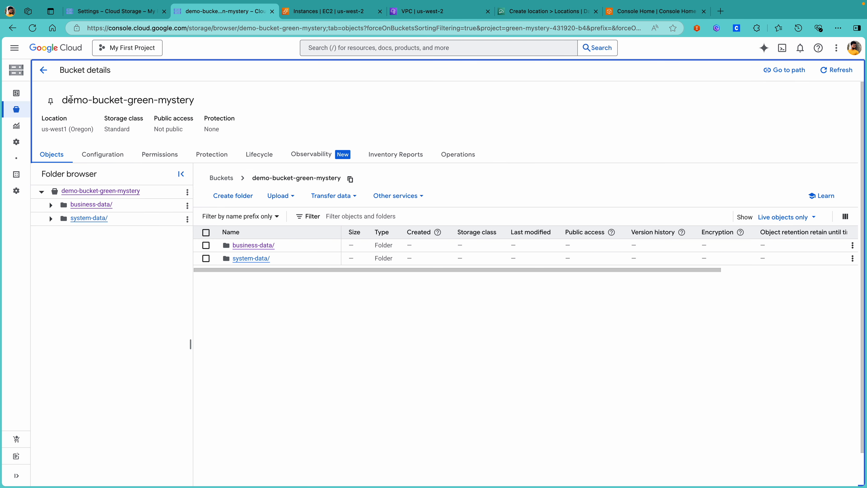
left_click_drag(71, 99, 194, 105)
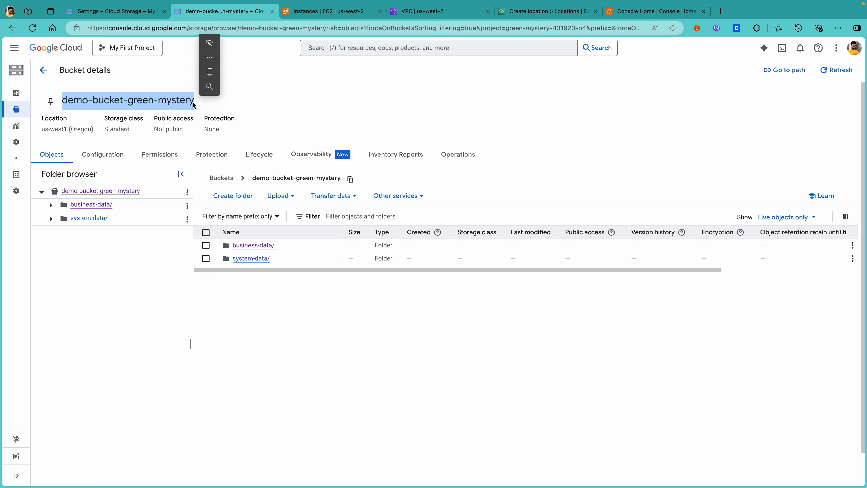
key("super+c")
left_click(548, 35)
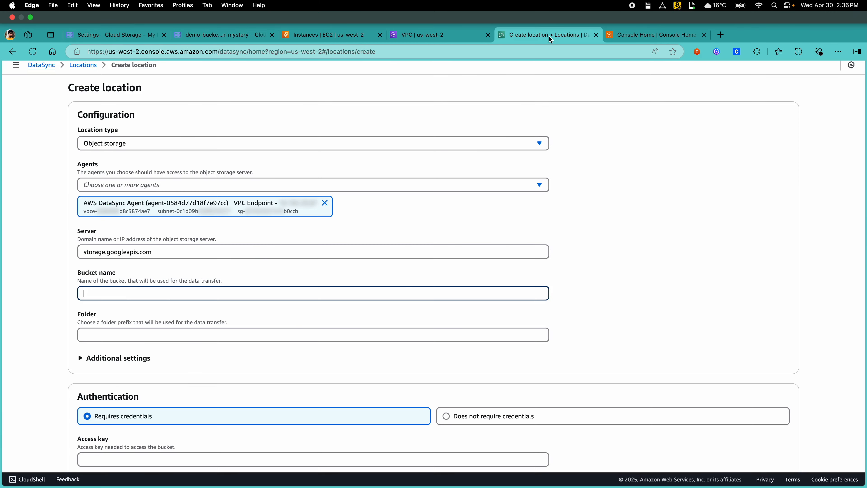
key("super+v")
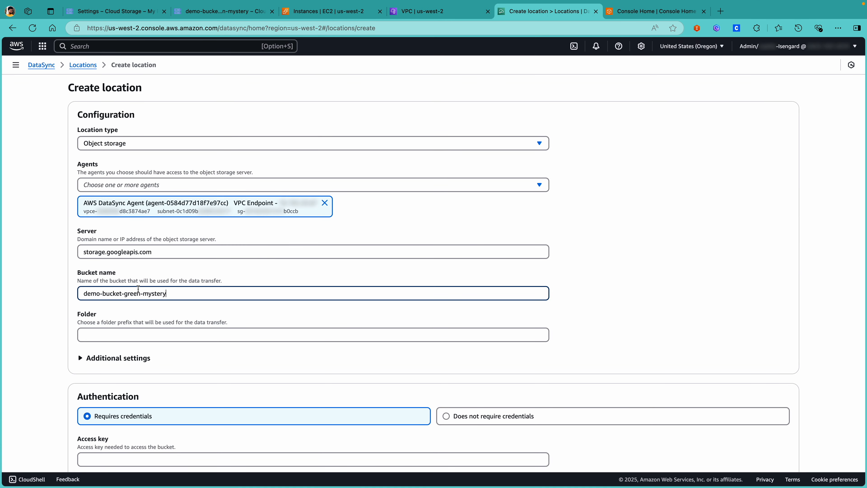
Step: Copy the business-data path from the Google Cloud bucket and set the location's folder to business-data, without the bucket name prefix
left_click(98, 333)
left_click(229, 17)
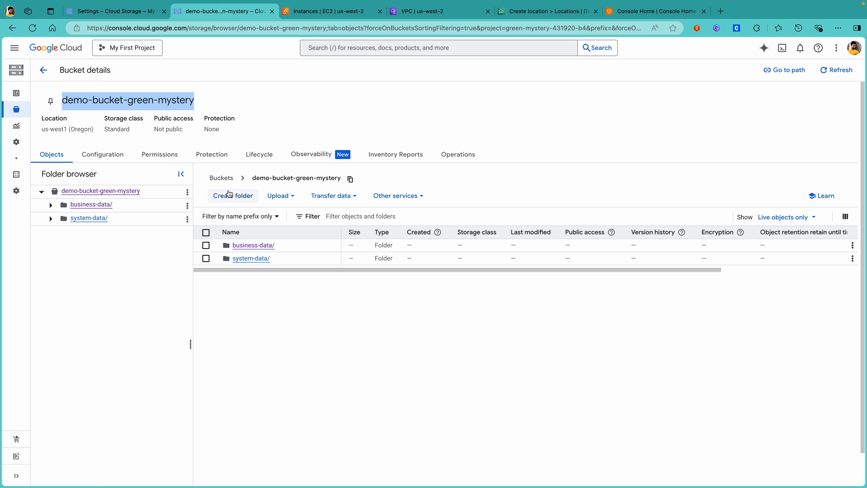
left_click(241, 246)
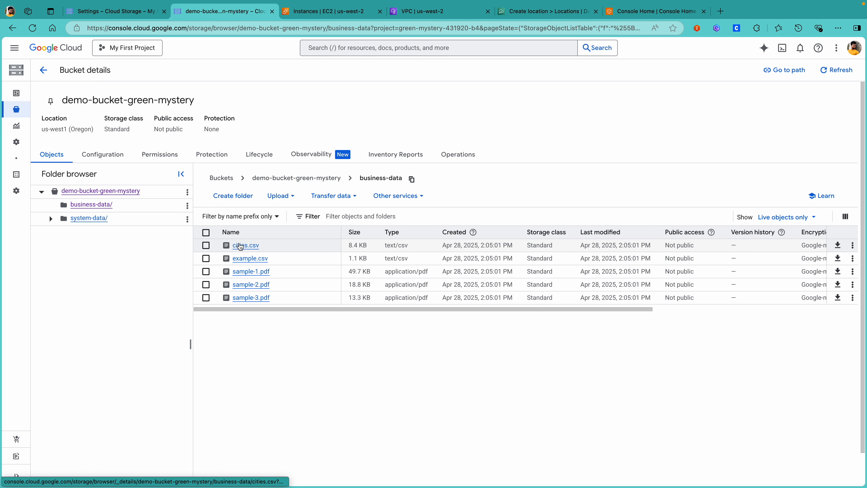
left_click(418, 180)
left_click(650, 12)
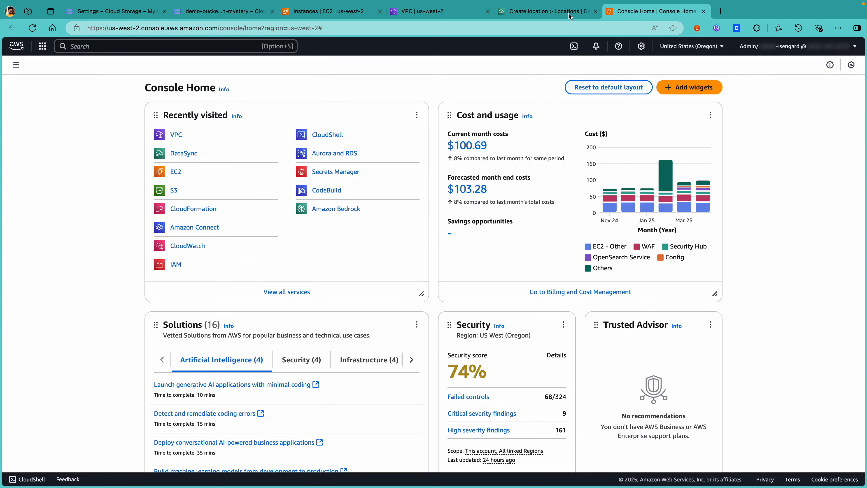
left_click(569, 13)
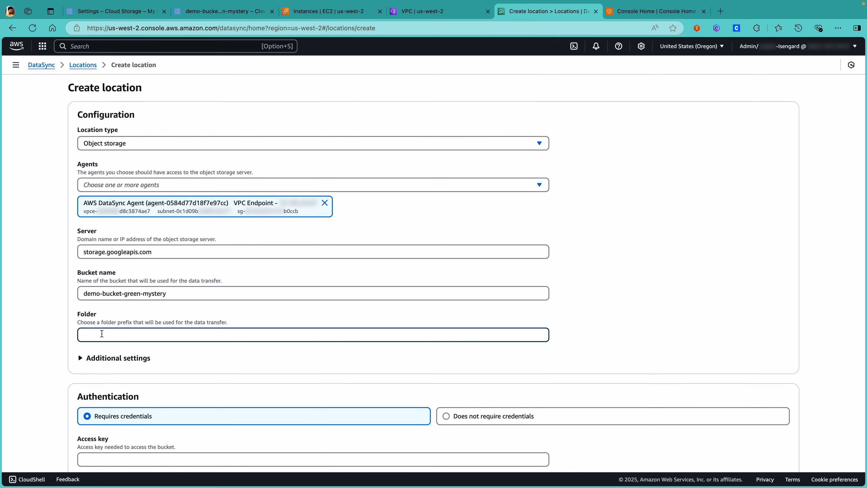
key("super+v")
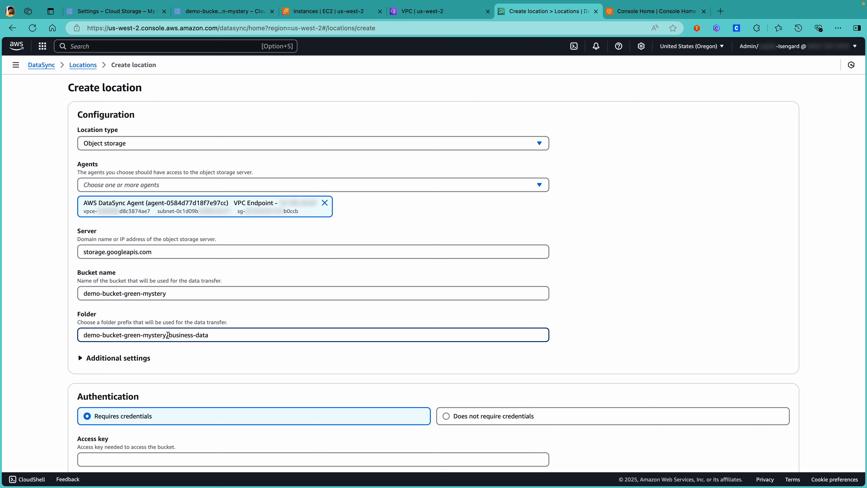
left_click_drag(168, 334, 69, 336)
key("BackSpace")
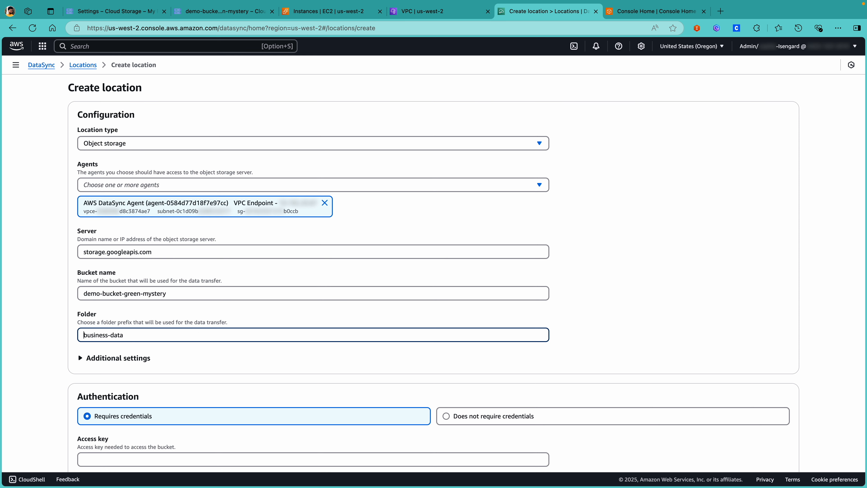
left_click(166, 316)
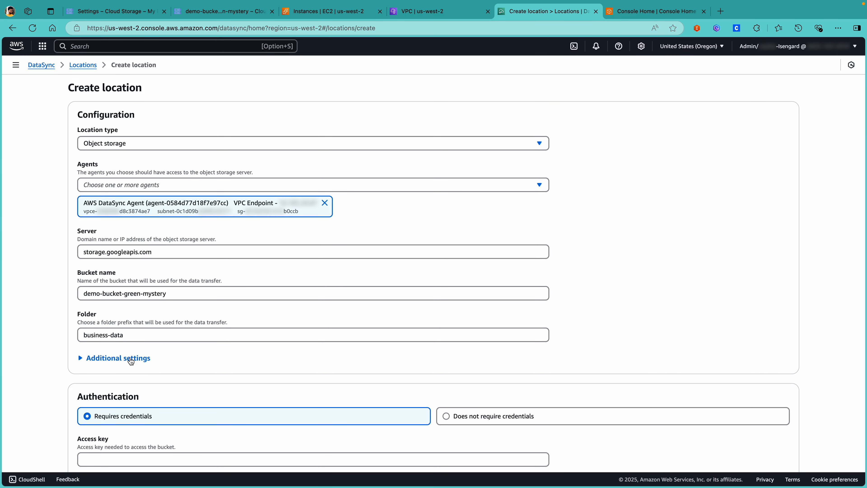
Step: Fill in the access key and secret key for the bucket and create the object storage location
scroll(153, 371, "down", 5)
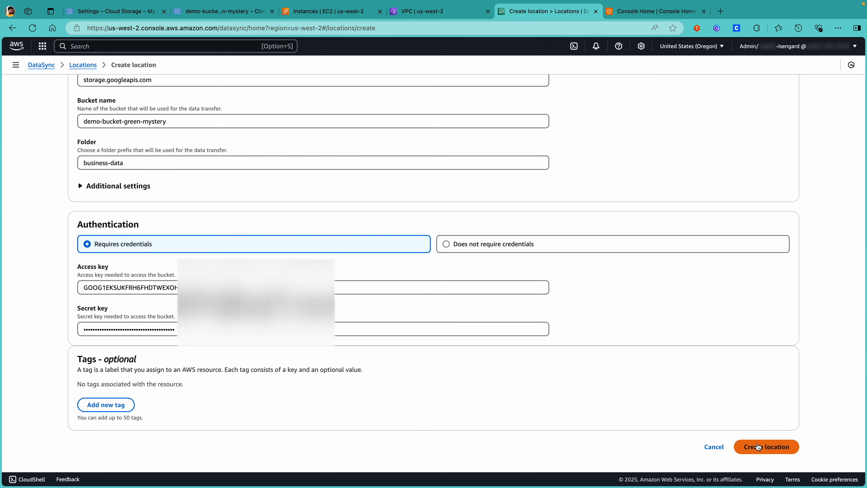
left_click(757, 446)
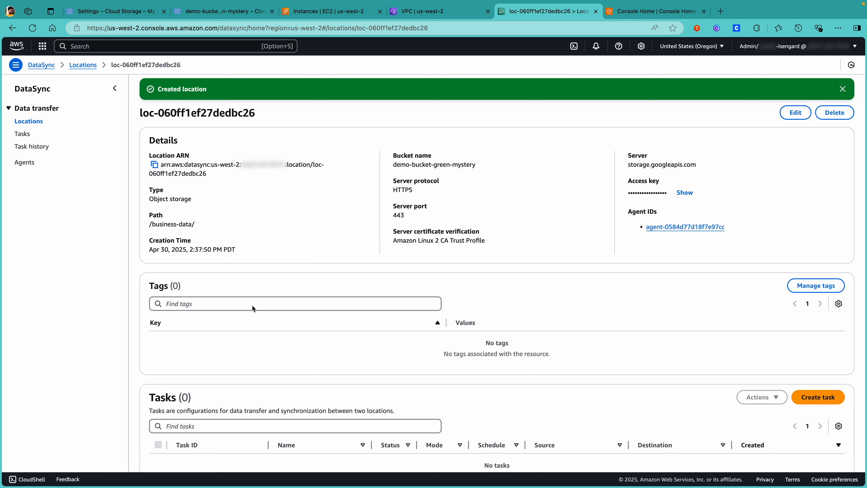
Step: Start another DataSync location with Amazon S3 as its location type
left_click(38, 123)
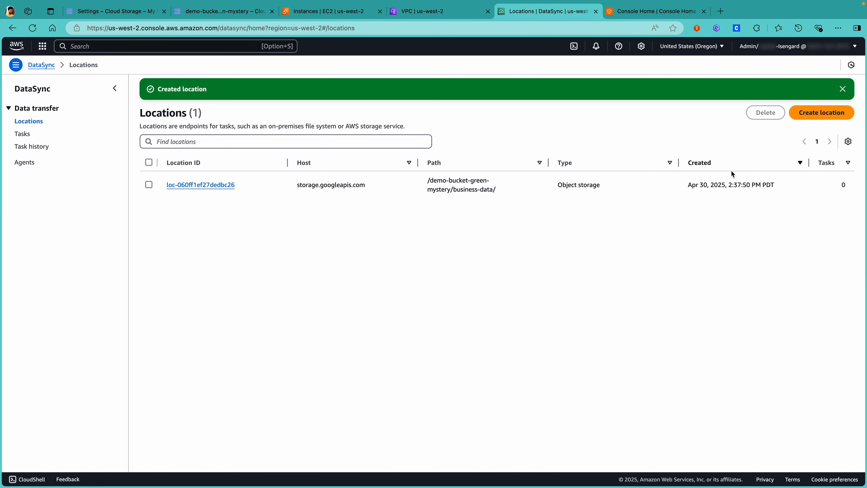
left_click(818, 114)
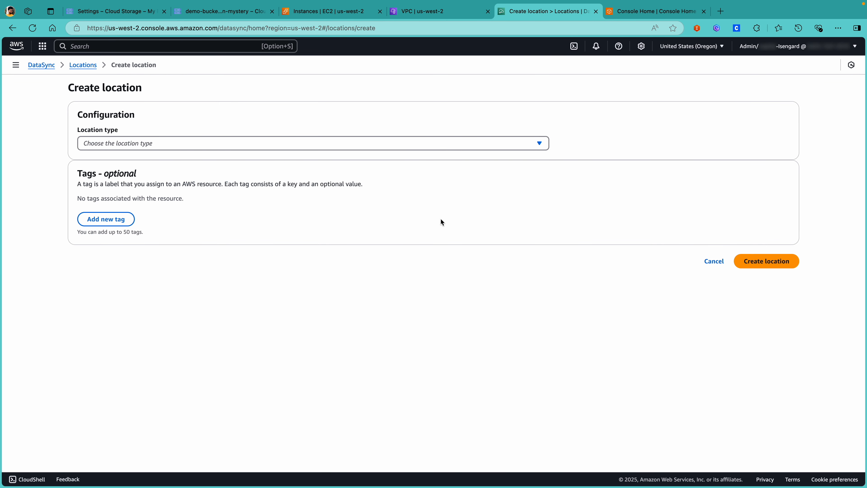
left_click(315, 143)
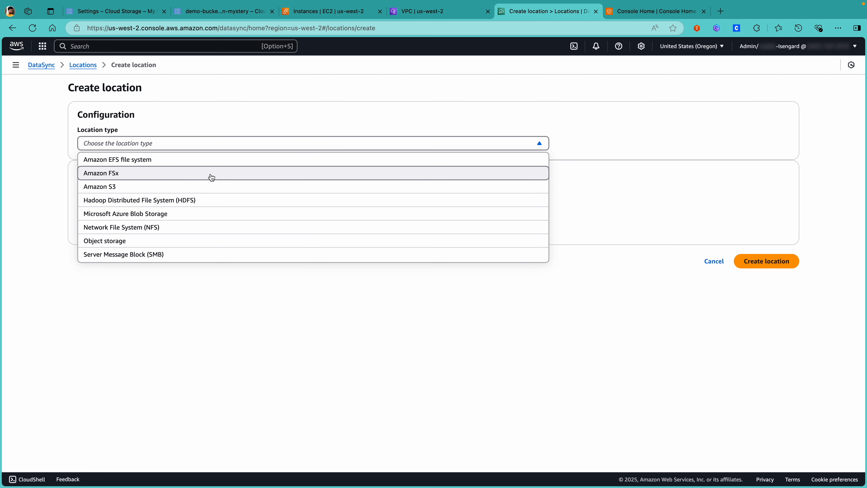
left_click(186, 190)
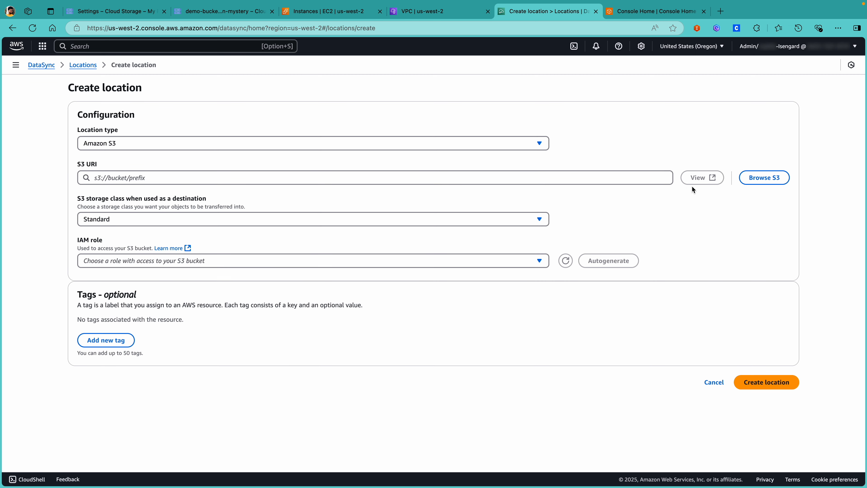
Step: Find the S3 bucket cloud-storage-migration-demo-green-mystery by searching for "gree" and choose it as the location's S3 URI
left_click(756, 178)
left_click(150, 176)
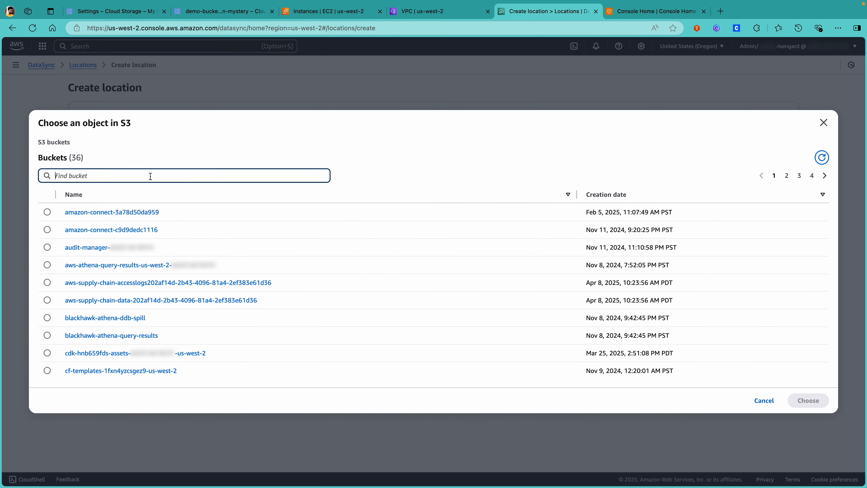
type("gree")
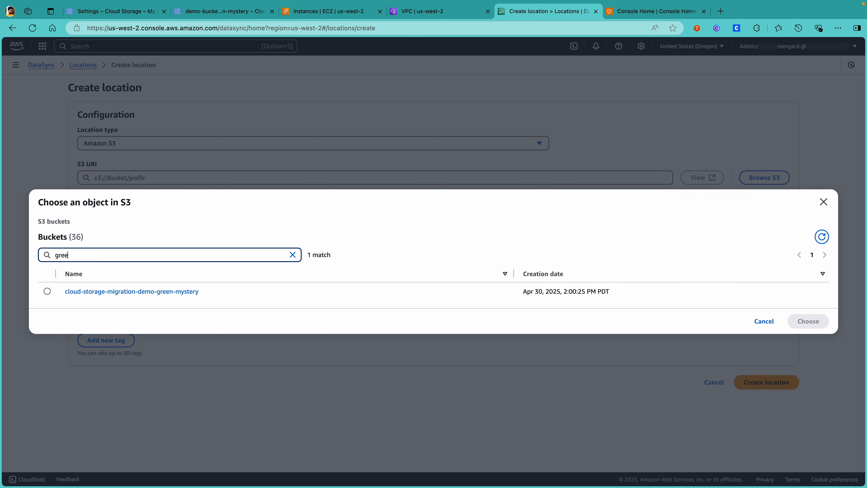
left_click(47, 291)
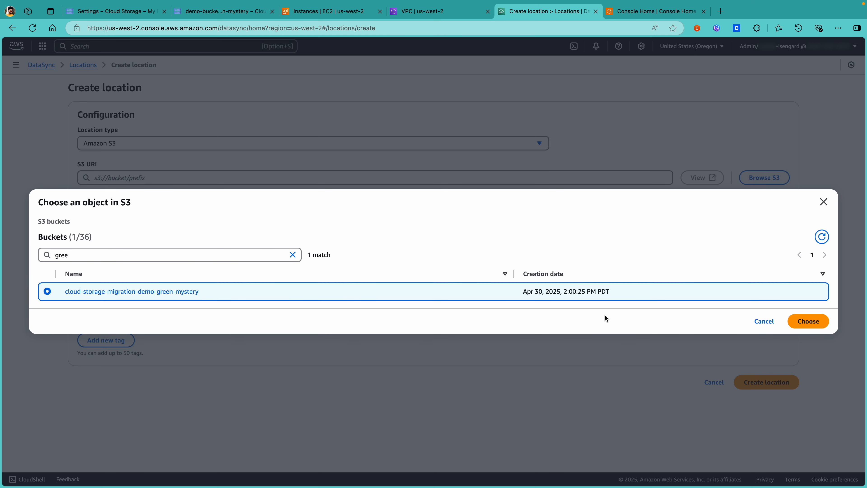
left_click(817, 321)
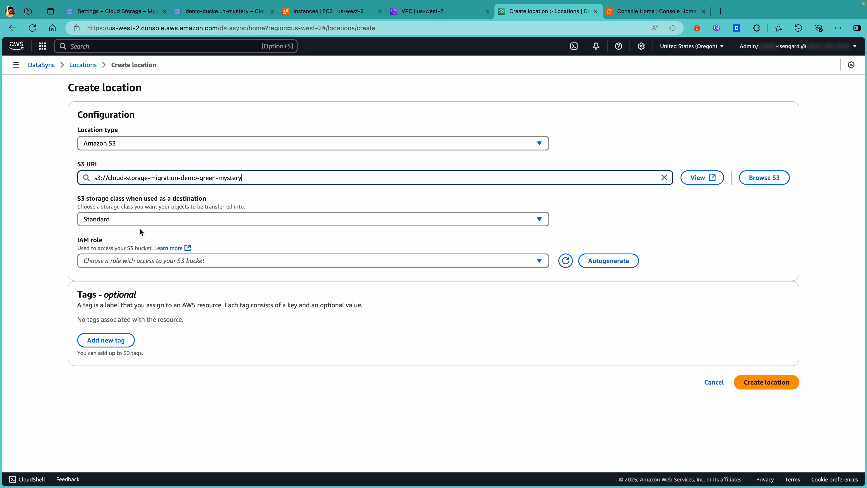
Step: Autogenerate the IAM role for accessing the S3 bucket and create the location with the Standard storage class
left_click(623, 262)
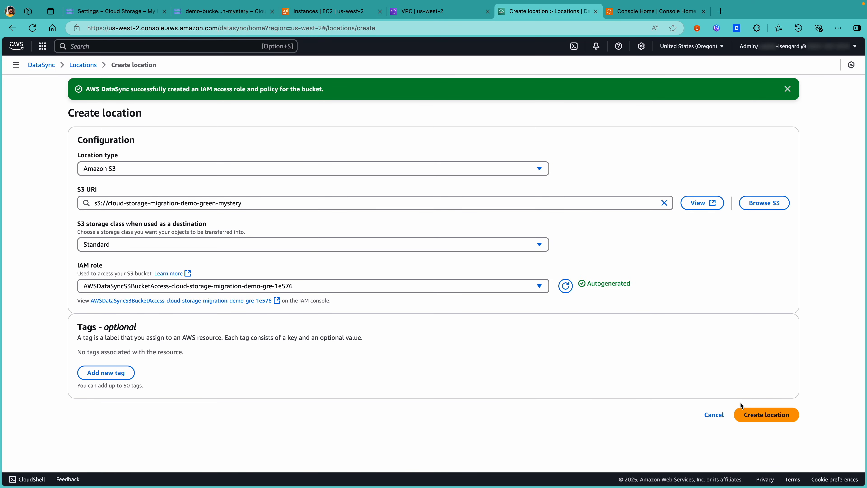
left_click(755, 419)
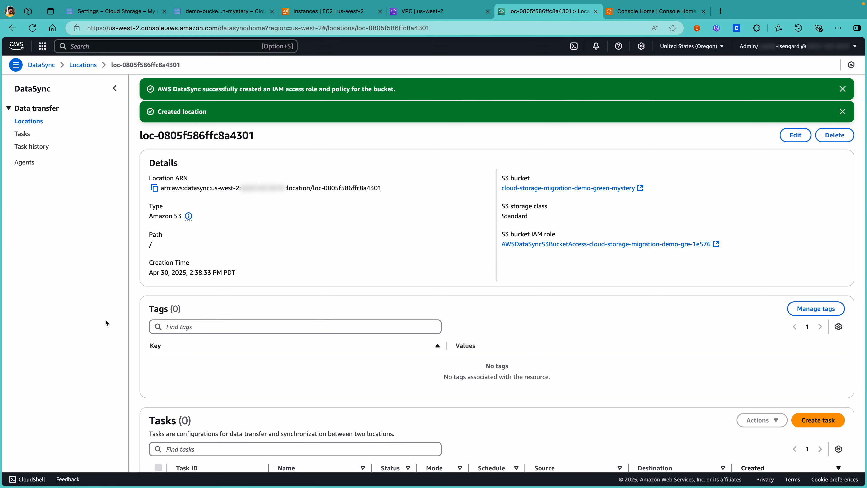
Step: Start a new DataSync task with the existing object storage location demo-bucket-green-mystery/business-data/ as its source
left_click(22, 134)
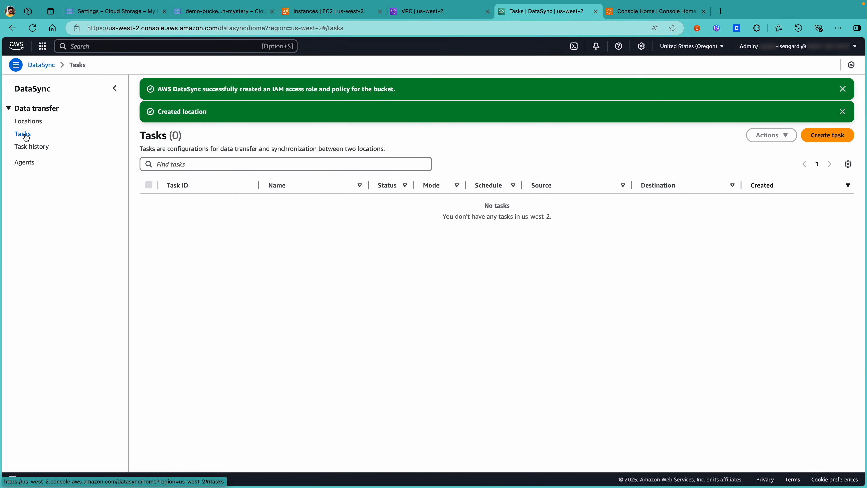
left_click(816, 134)
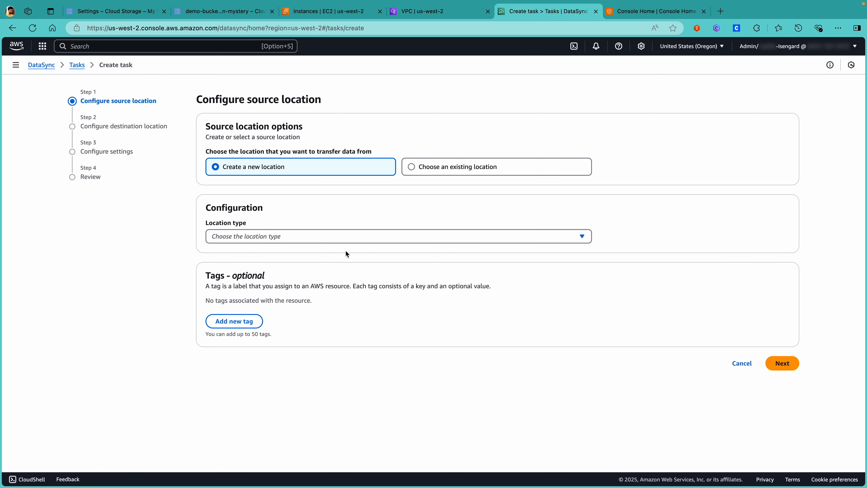
left_click(412, 166)
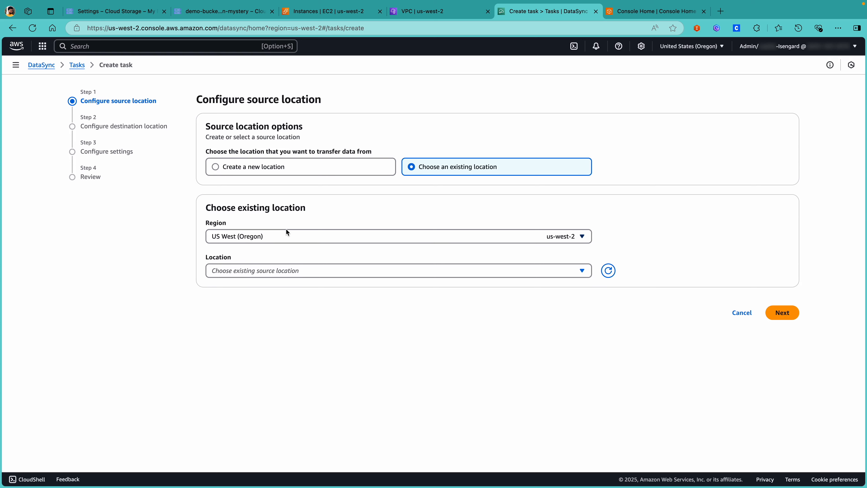
left_click(247, 268)
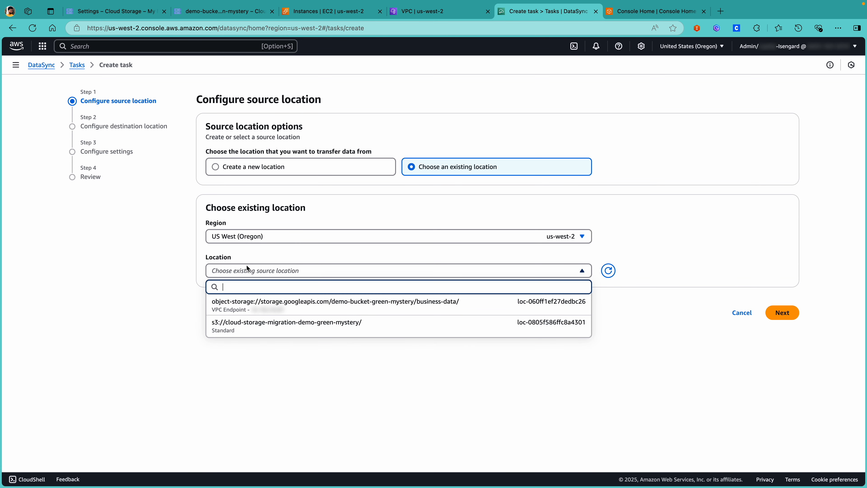
left_click(240, 302)
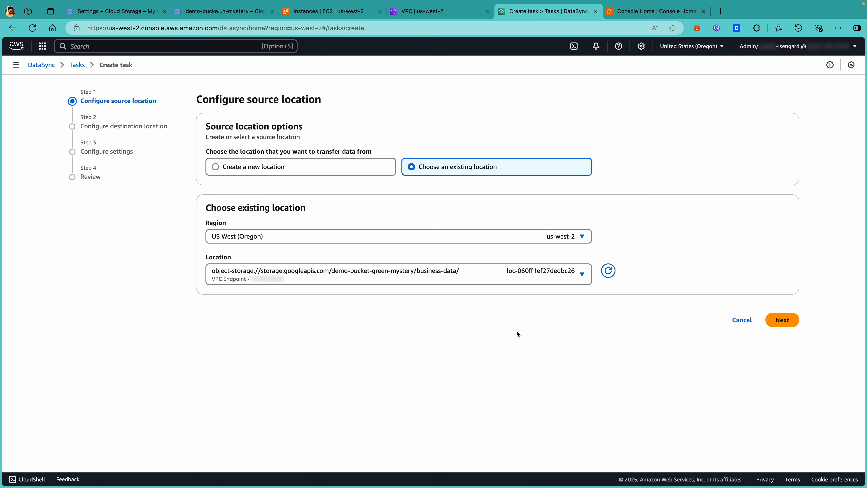
left_click(781, 319)
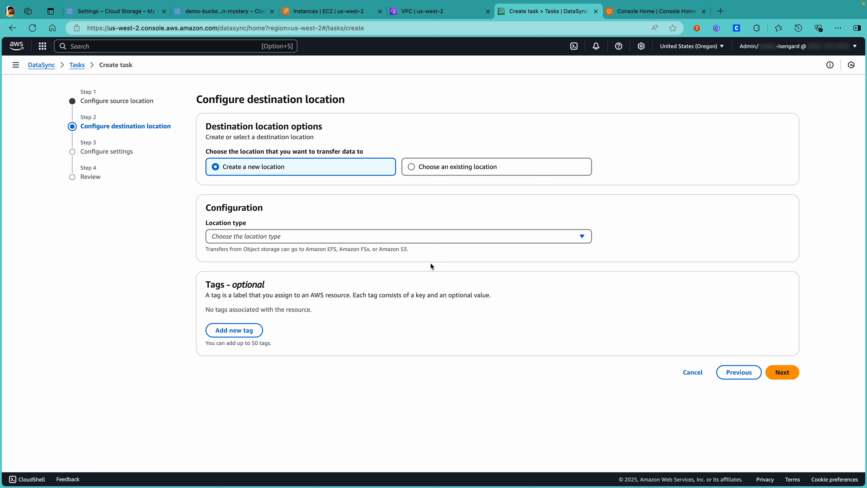
Step: Choose the existing location s3://cloud-storage-migration-demo-green-mystery/ as the task's destination and continue to its settings
left_click(415, 166)
left_click(260, 274)
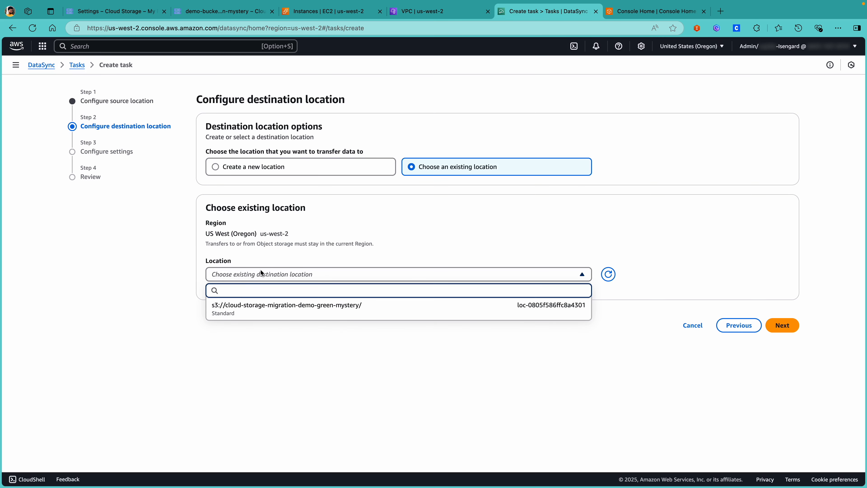
left_click(234, 310)
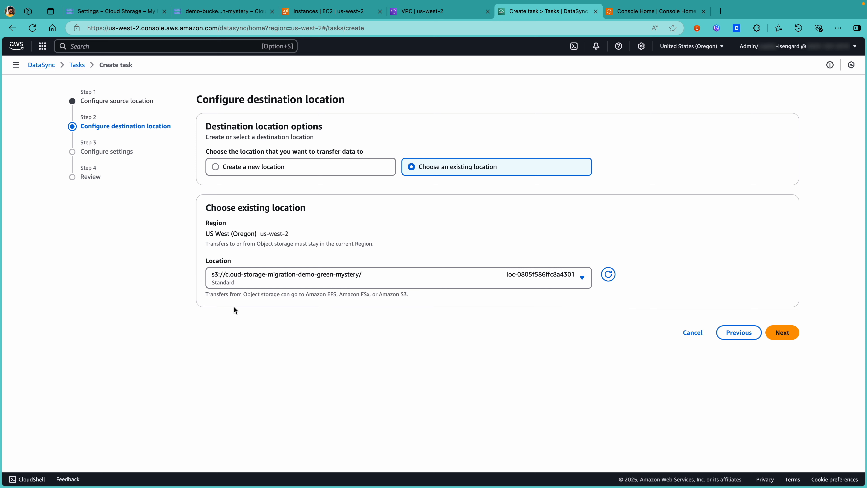
left_click(783, 331)
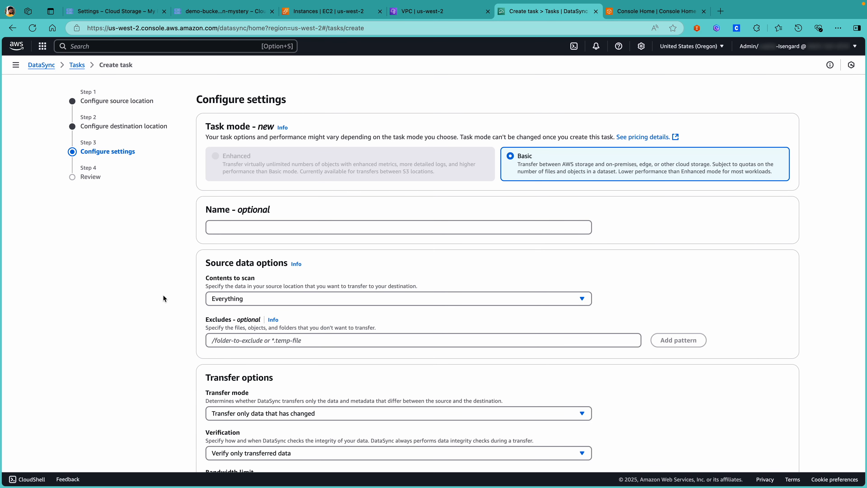
Step: Name the DataSync task google-cloud-storage-migration-task
left_click(268, 227)
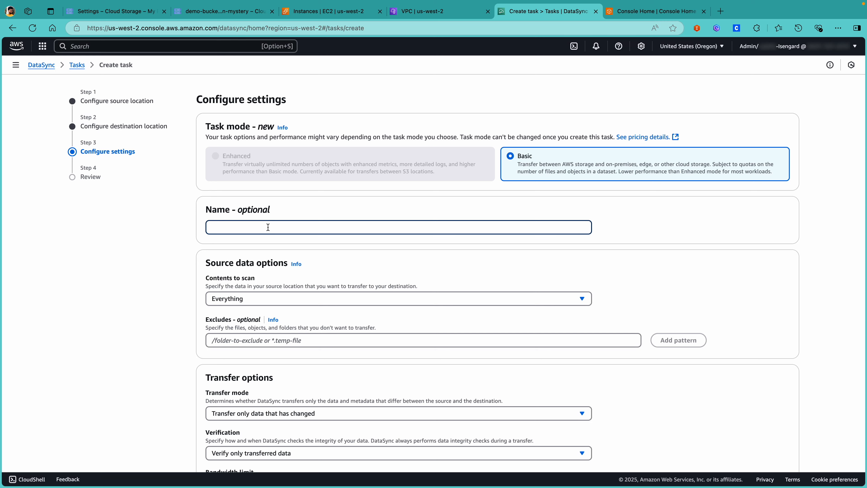
type("cl")
type("google-")
type("cloud-stor")
type("age")
type("-migration-t")
type("ask")
left_click(257, 236)
Step: Try limiting the contents to scan to specific files, objects, and folders, and return the option to Everything
scroll(256, 235, "down", 3)
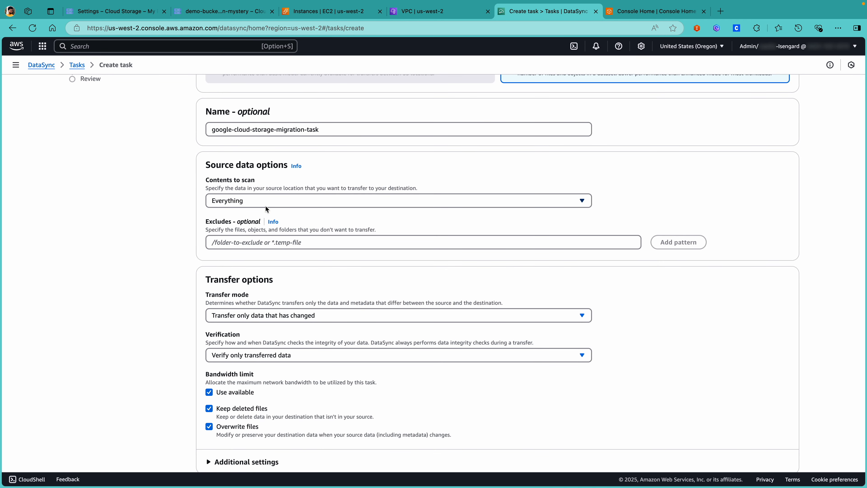
left_click(260, 201)
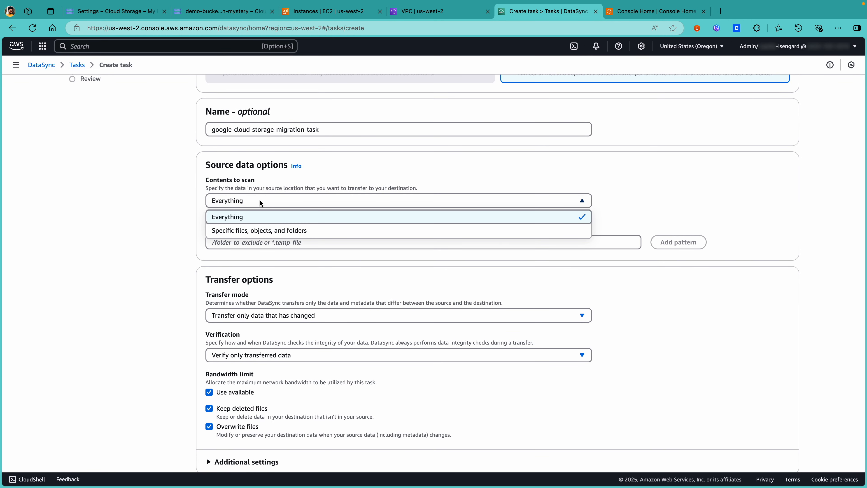
left_click(252, 230)
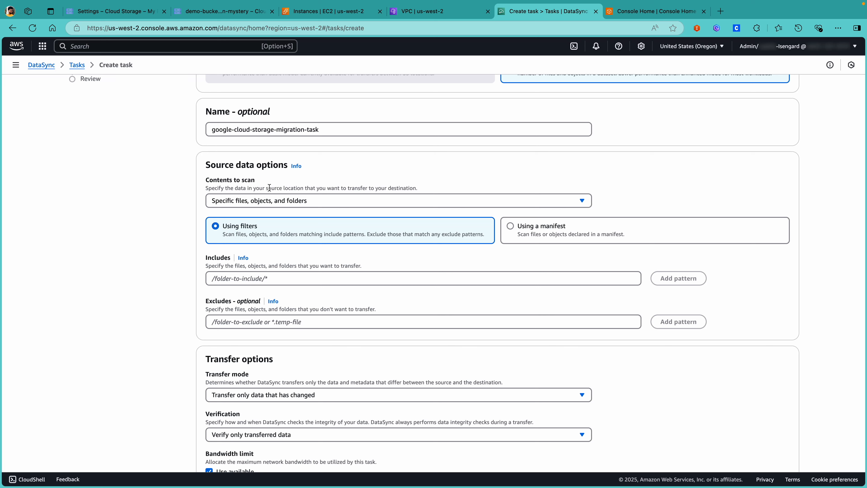
left_click(259, 201)
left_click(253, 215)
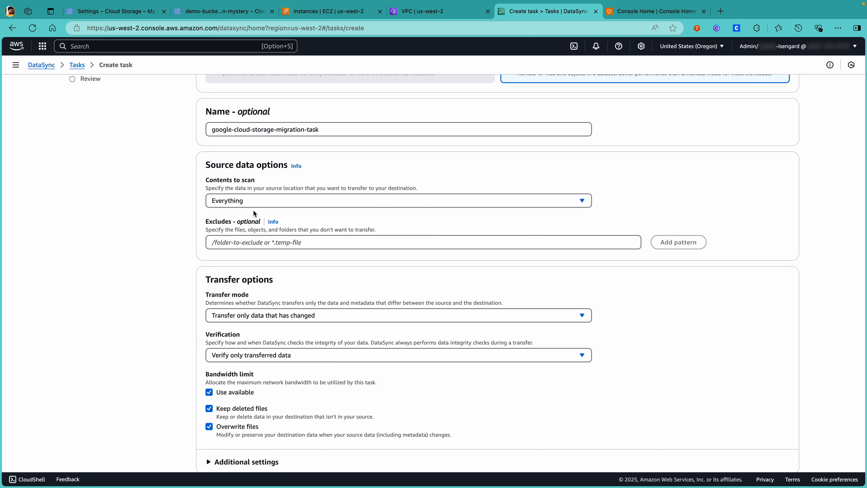
Step: Disable copying of object tags in the task's additional transfer settings
scroll(260, 249, "down", 3)
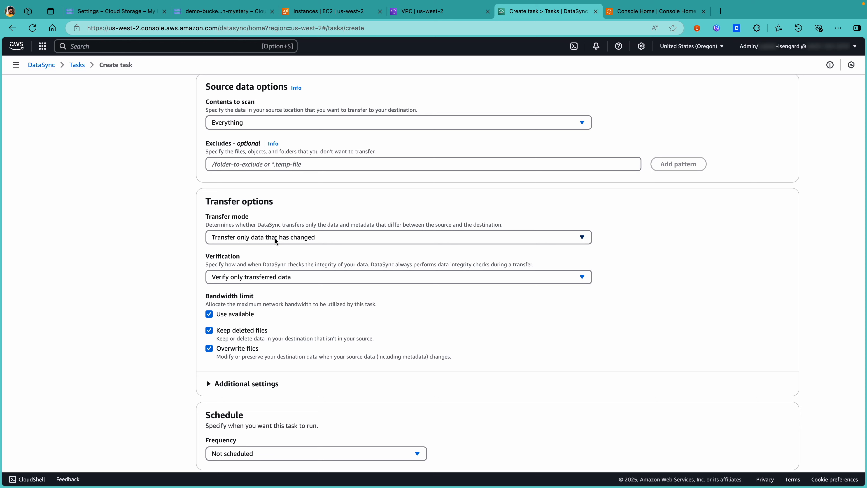
scroll(245, 310, "down", 1)
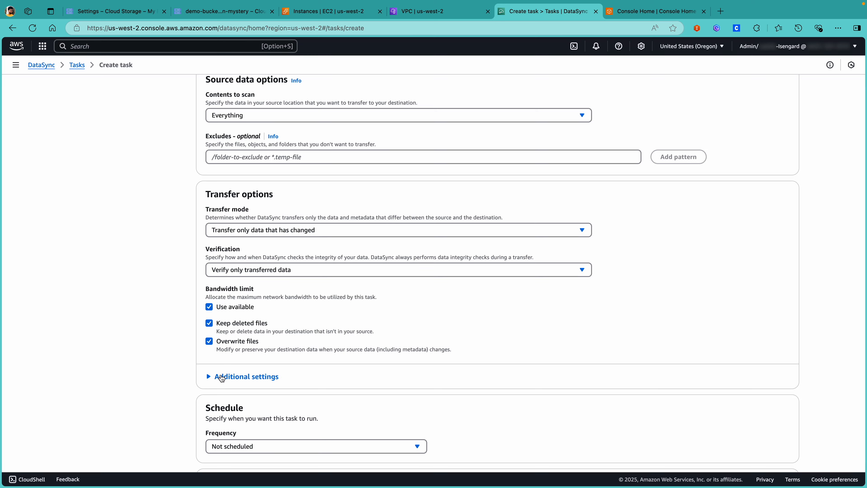
right_click(213, 372)
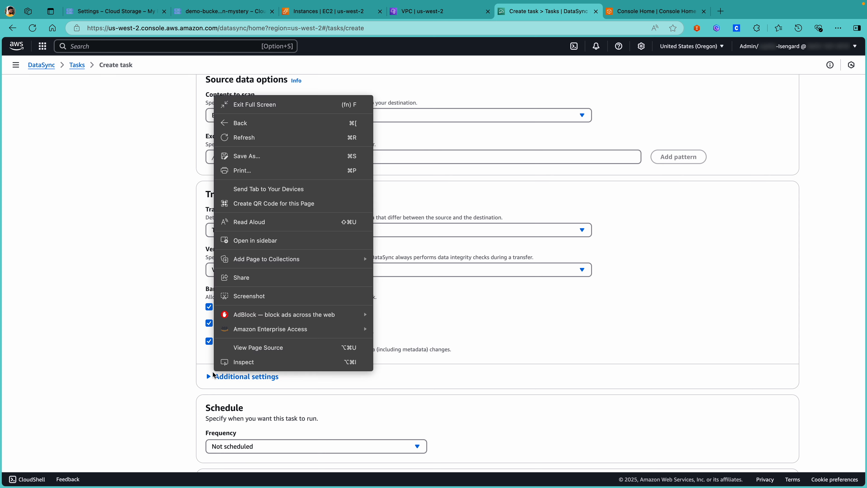
left_click(208, 373)
left_click(209, 375)
scroll(251, 376, "down", 2)
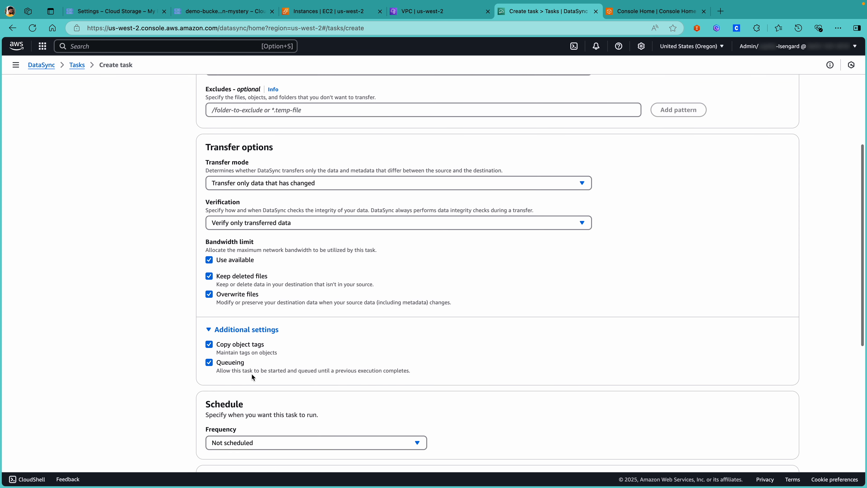
scroll(251, 373, "down", 1)
left_click(212, 324)
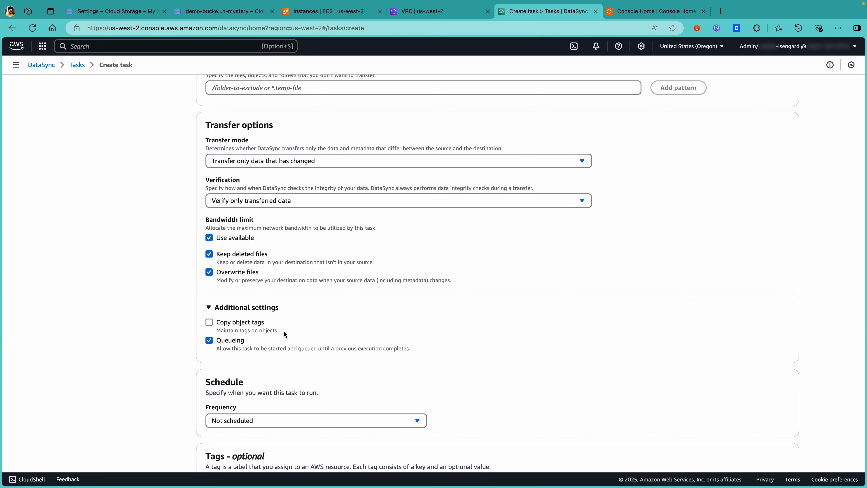
Step: Disable the Keep deleted files option in the task's transfer options
scroll(283, 334, "down", 3)
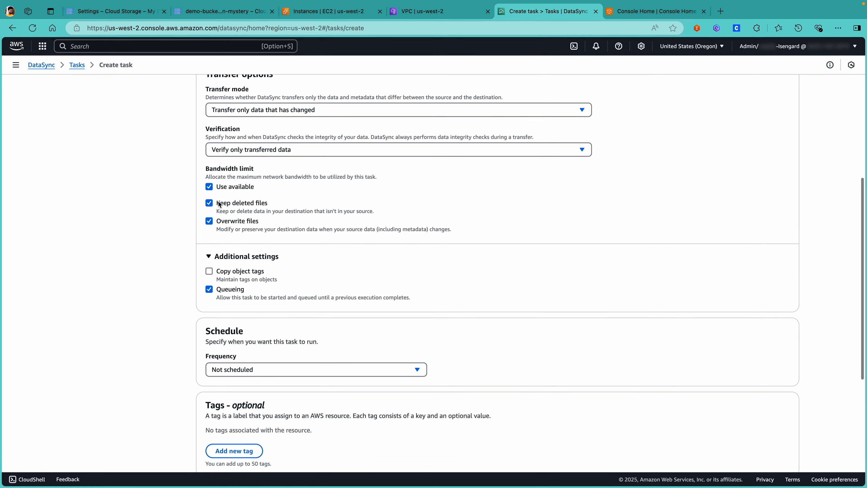
left_click(210, 203)
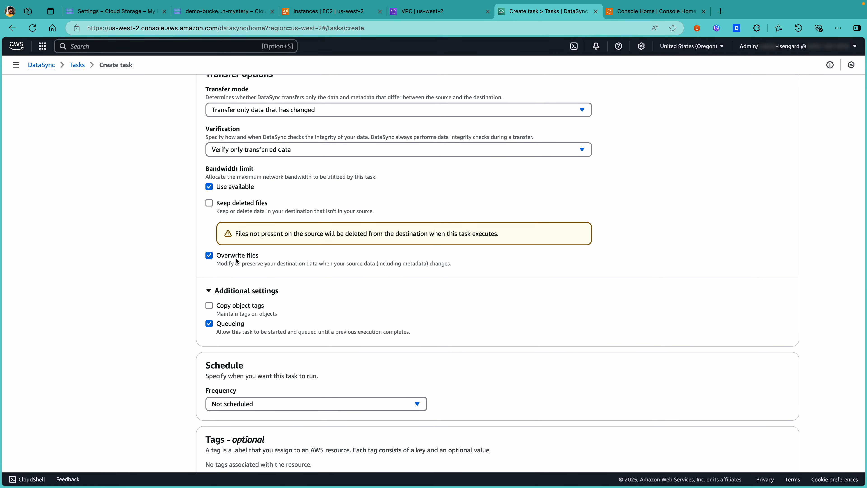
left_click(211, 265)
Step: Set the task's log level to Log all transferred objects and files, and continue to the review
scroll(324, 336, "down", 10)
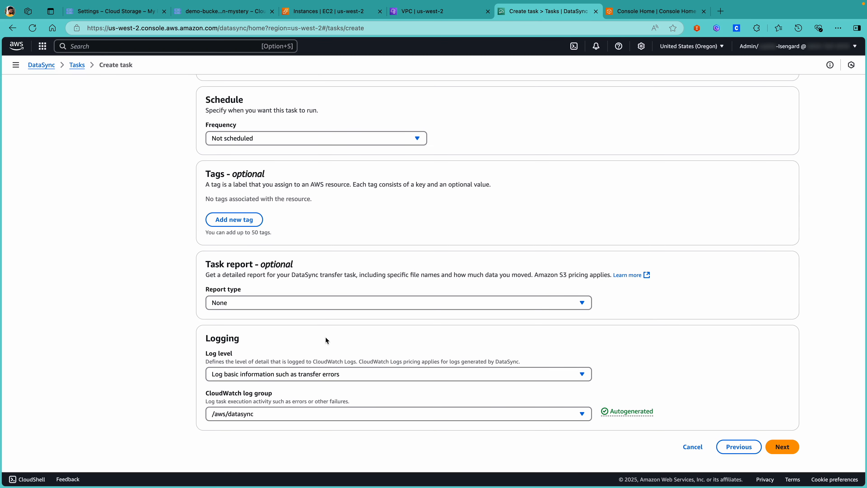
left_click(275, 373)
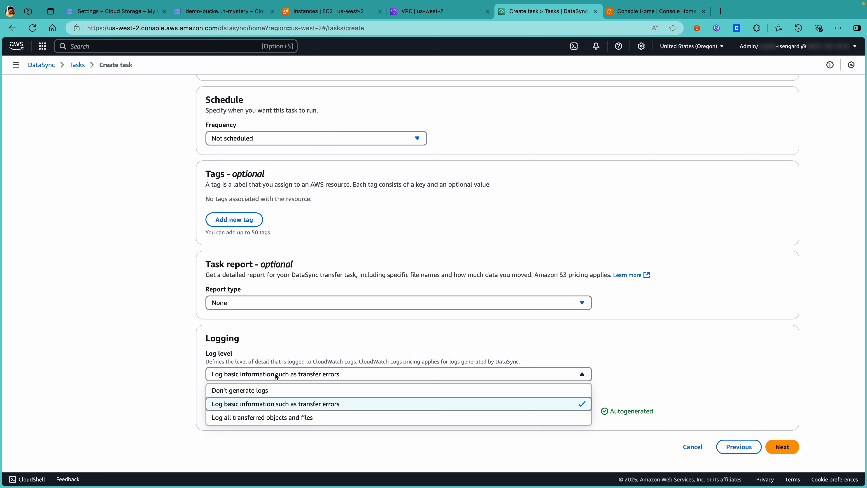
left_click(265, 418)
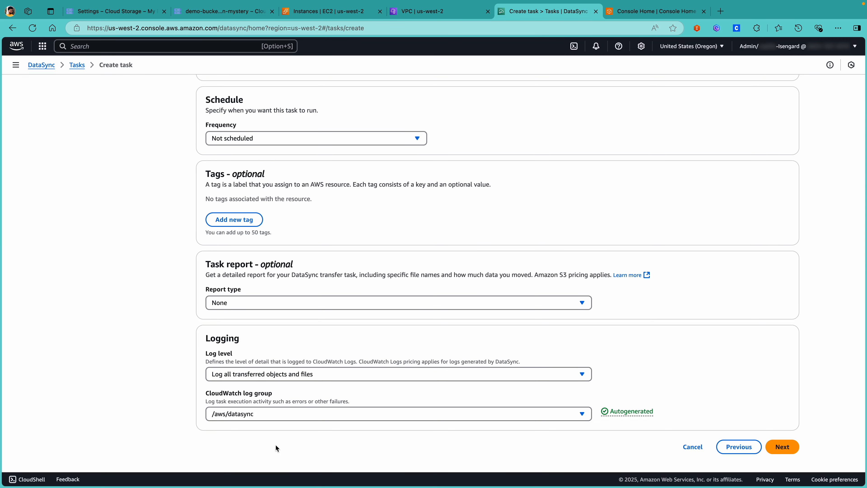
left_click(309, 416)
left_click(308, 416)
left_click(782, 446)
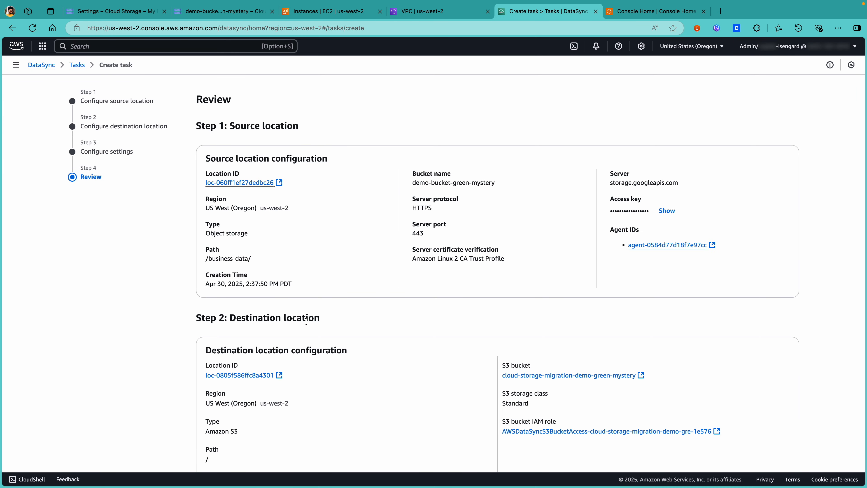
Step: Create the reviewed transfer task and start its execution with the default options
scroll(306, 321, "down", 15)
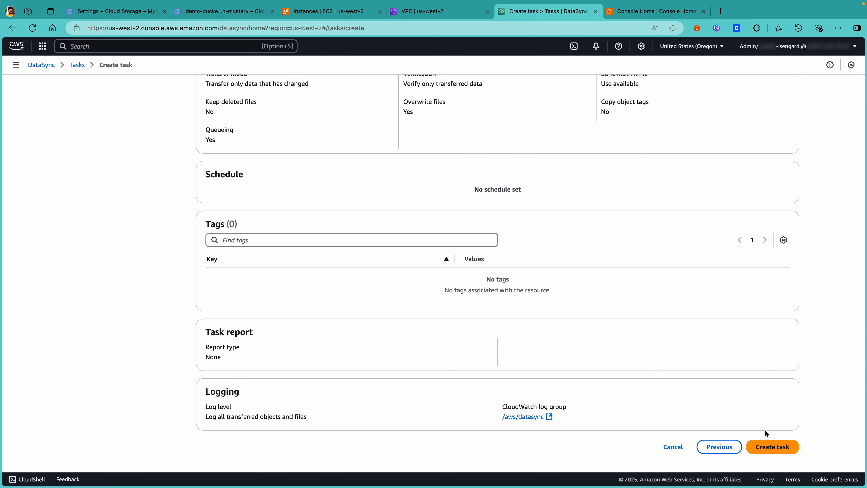
left_click(766, 447)
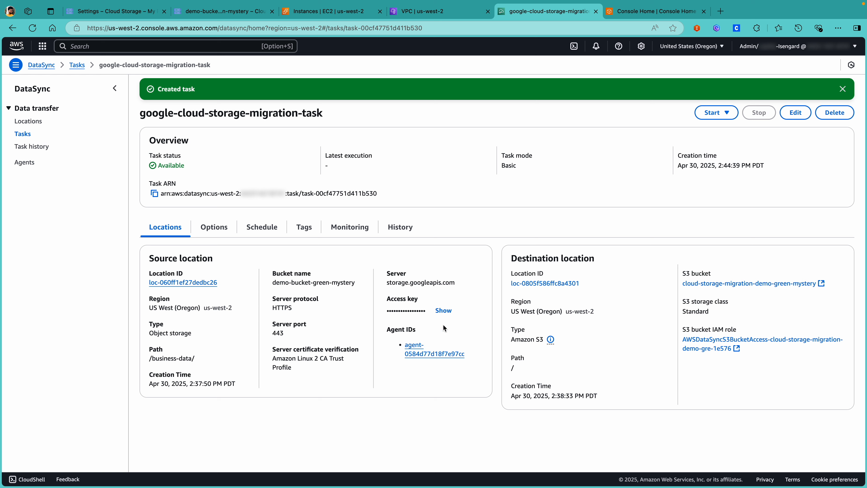
left_click(710, 120)
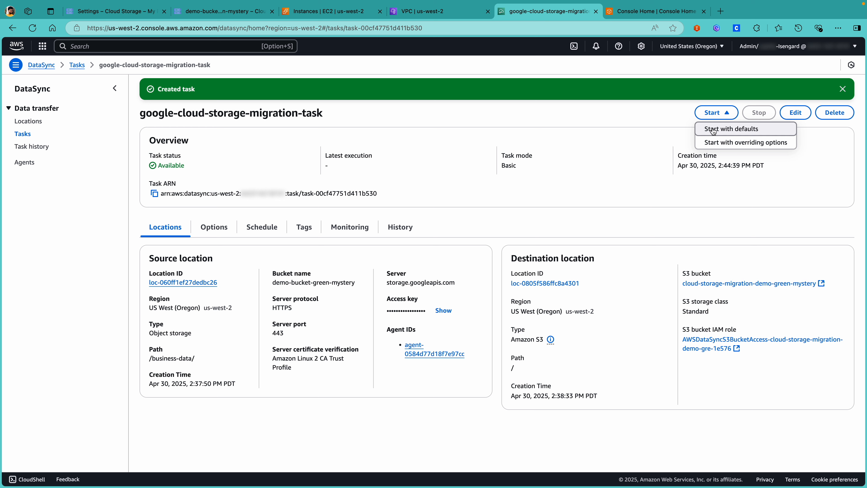
left_click(714, 131)
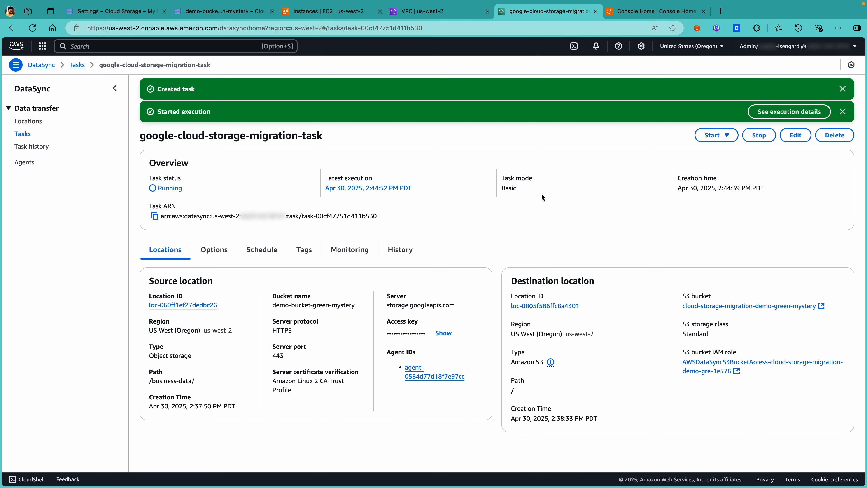
Step: View the task execution's details and live-tail its log events in CloudWatch
left_click(765, 114)
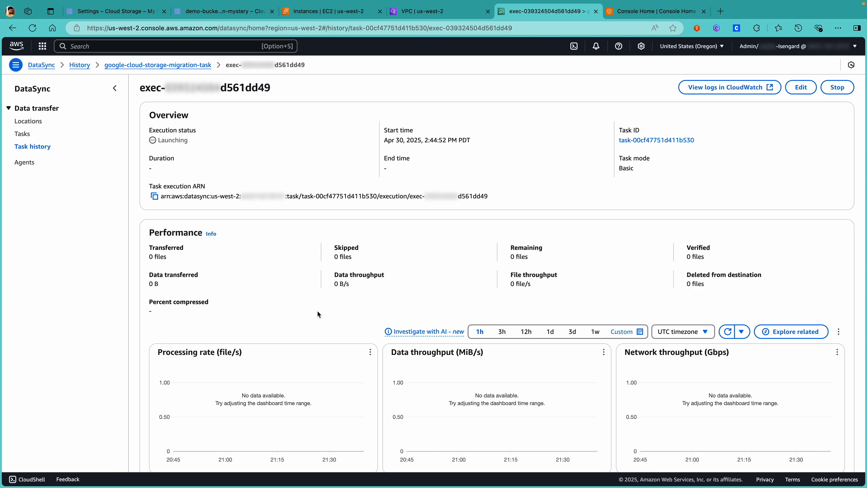
scroll(458, 322, "down", 3)
scroll(458, 321, "up", 3)
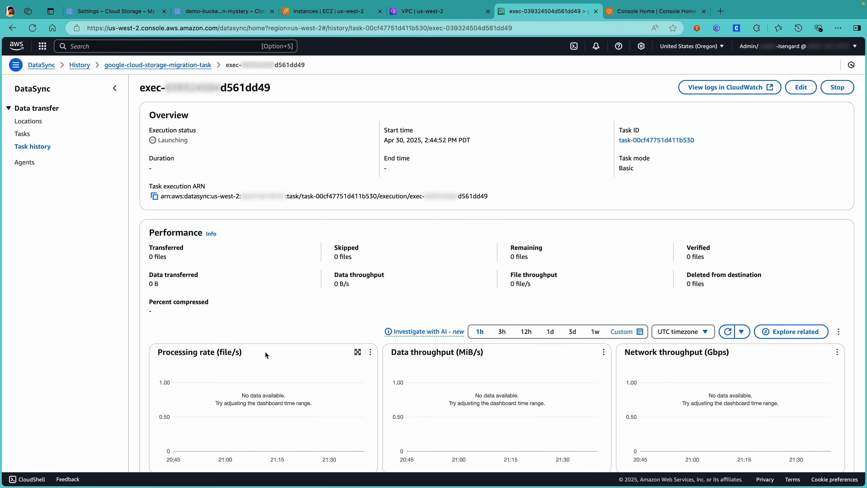
left_click(695, 94)
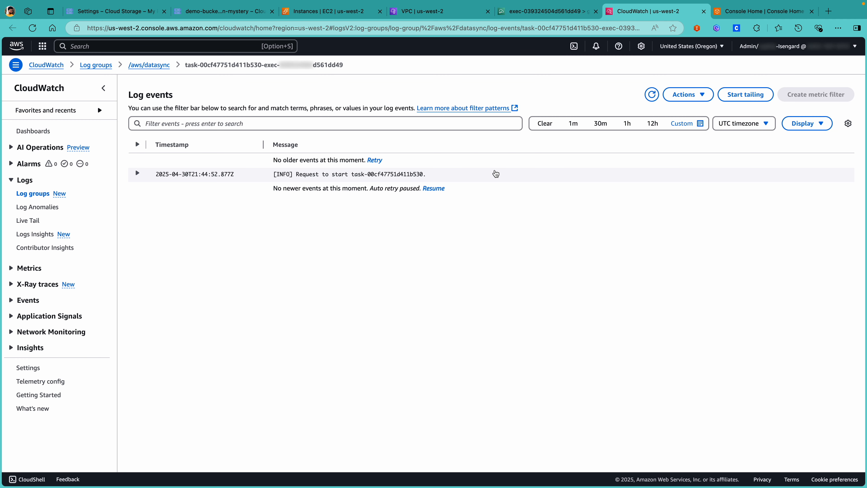
left_click(735, 101)
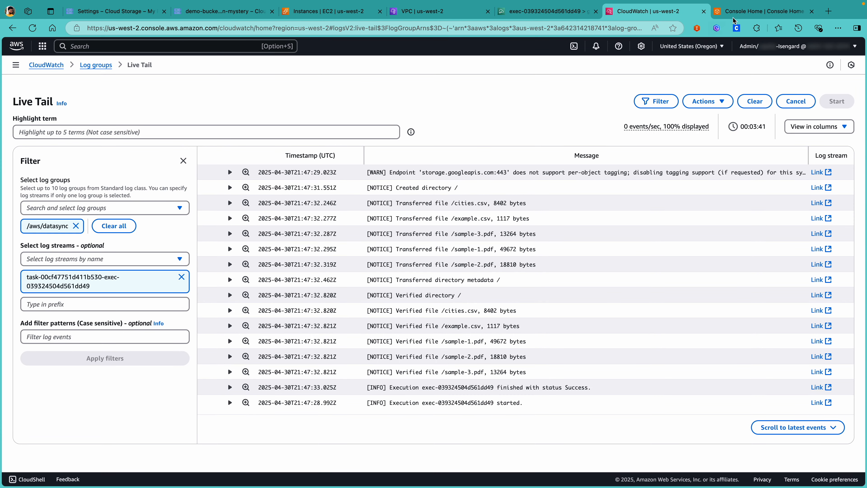
Step: Go to the S3 service, search the buckets for "gree", and open cloud-storage-migration-demo-green-mystery to view its objects
left_click(741, 11)
left_click(177, 45)
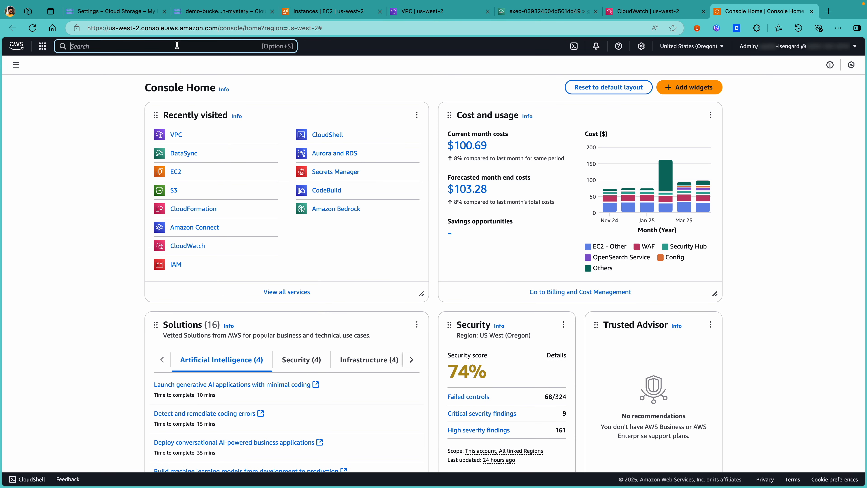
type("s3")
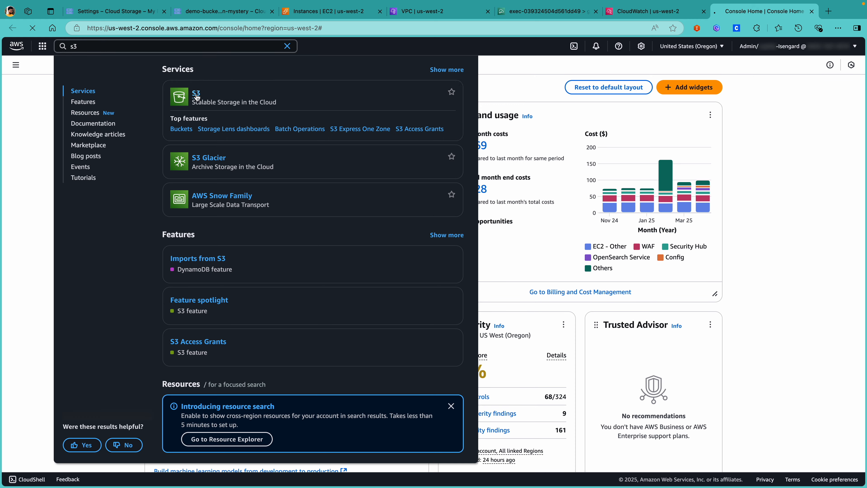
left_click(195, 92)
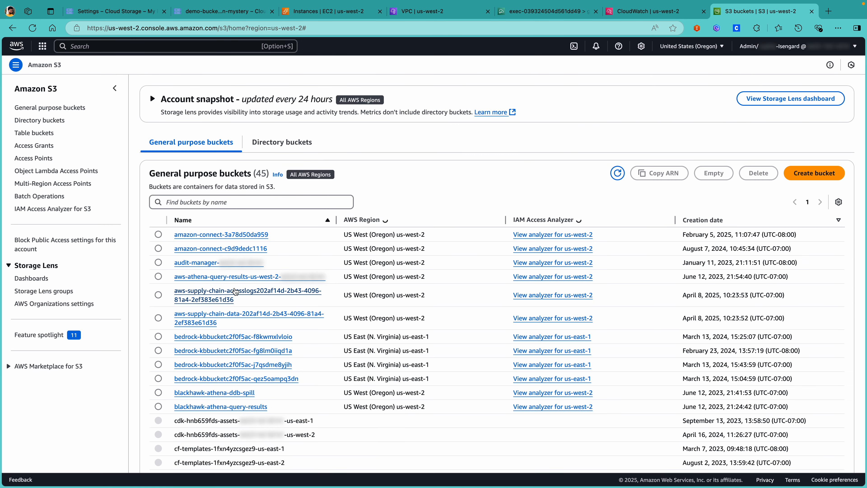
left_click(211, 201)
type("green")
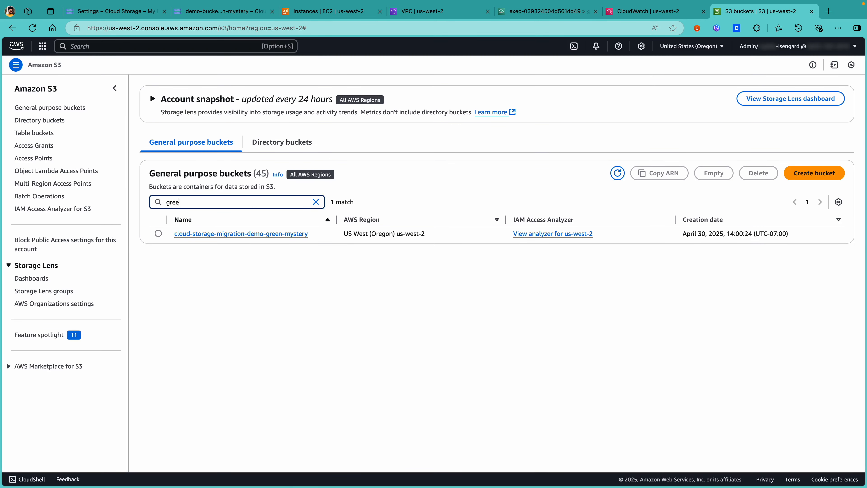
left_click(251, 233)
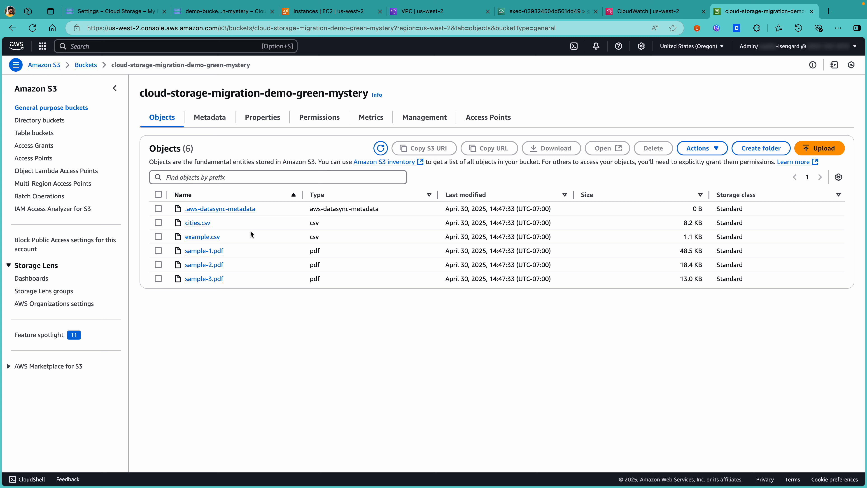